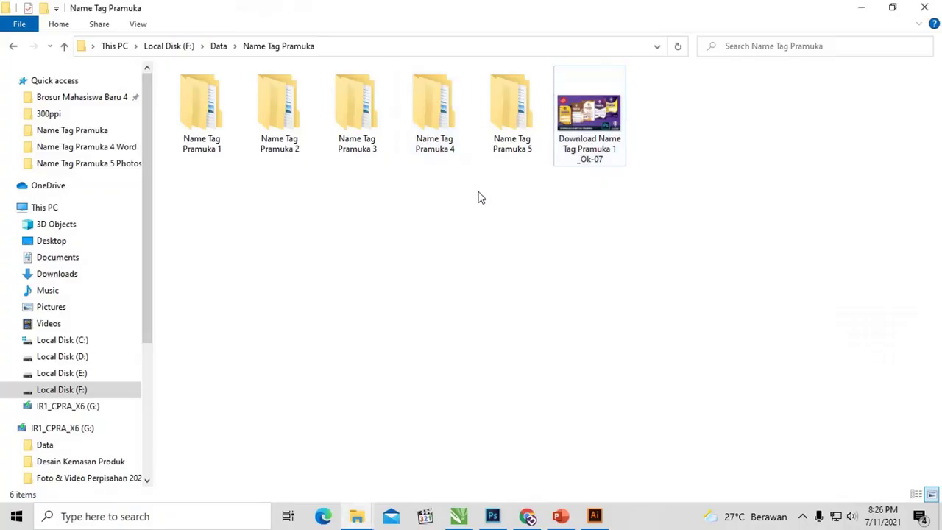
# Select the five name tag folders and open Name Tag Pramuka 1.
pyautogui.moveTo(534, 186); pyautogui.dragTo(235, 114)
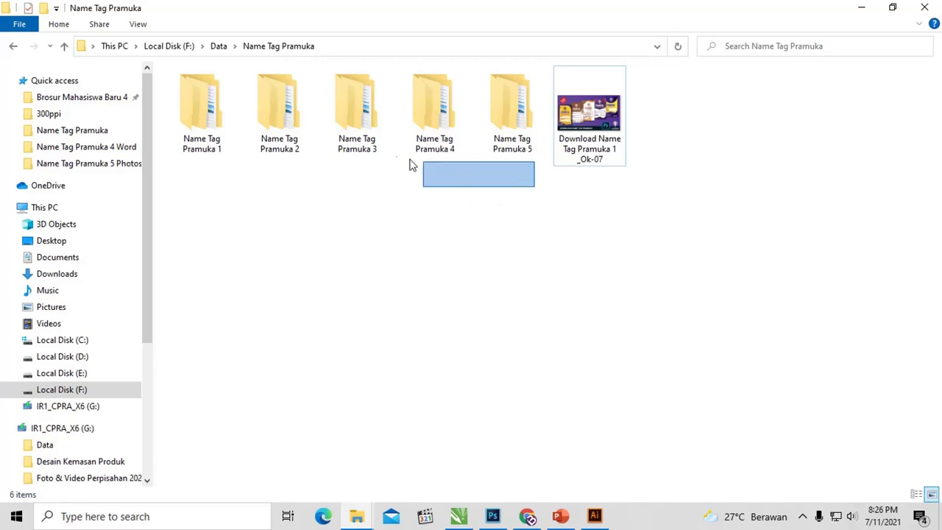
pyautogui.click(323, 187)
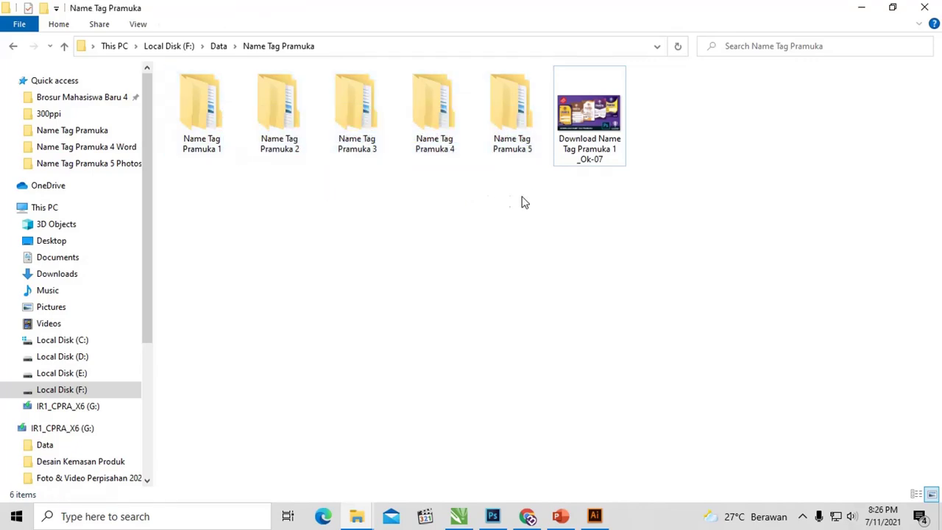
pyautogui.moveTo(528, 182); pyautogui.dragTo(221, 127)
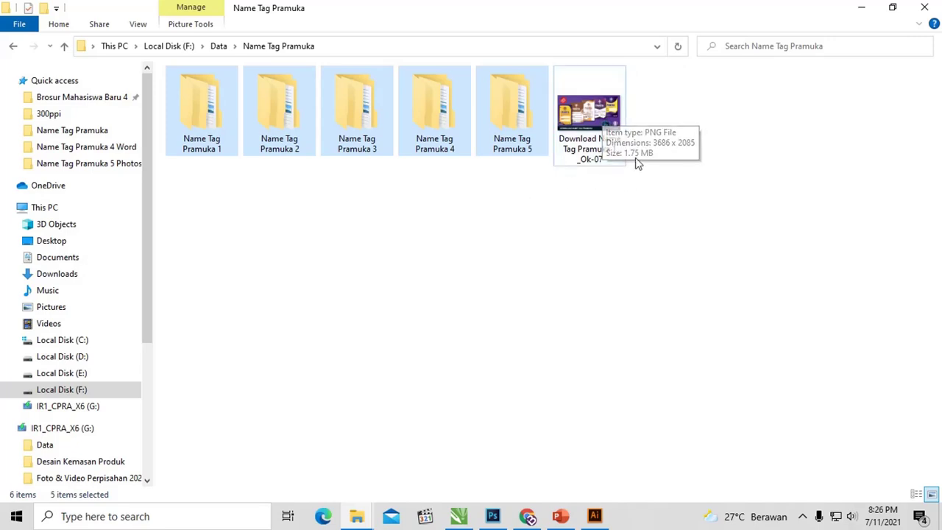
pyautogui.moveTo(589, 118)
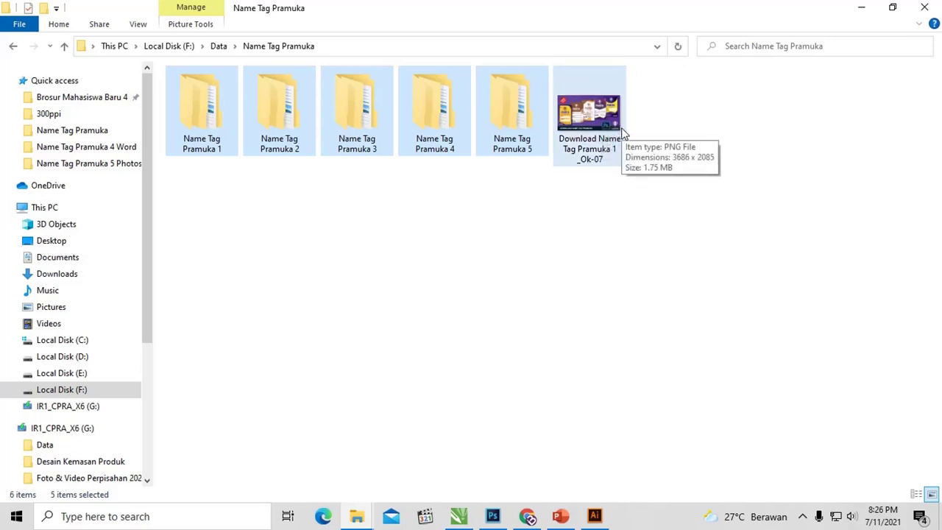
pyautogui.doubleClick(205, 108)
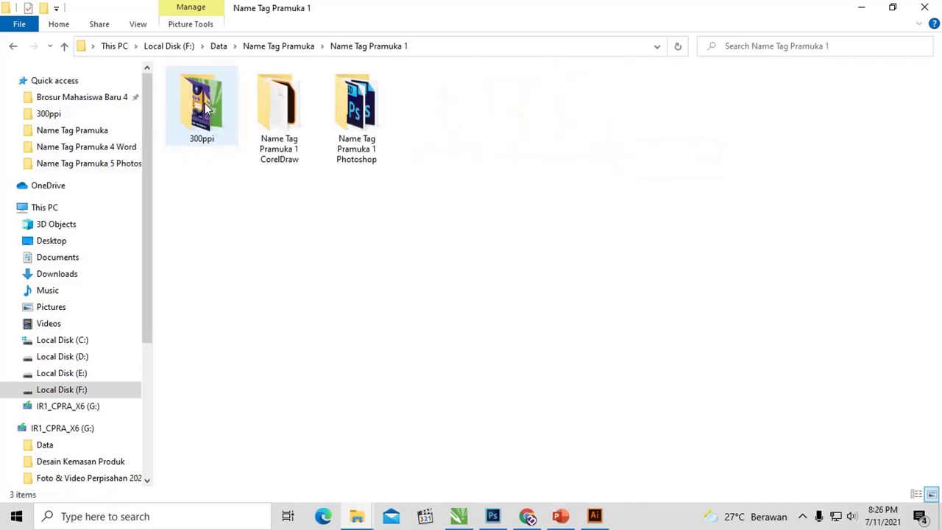
# Select its Photoshop folder, browse Name Tag Pramuka 2, then return to Name Tag Pramuka 1.
pyautogui.moveTo(493, 187); pyautogui.dragTo(279, 108)
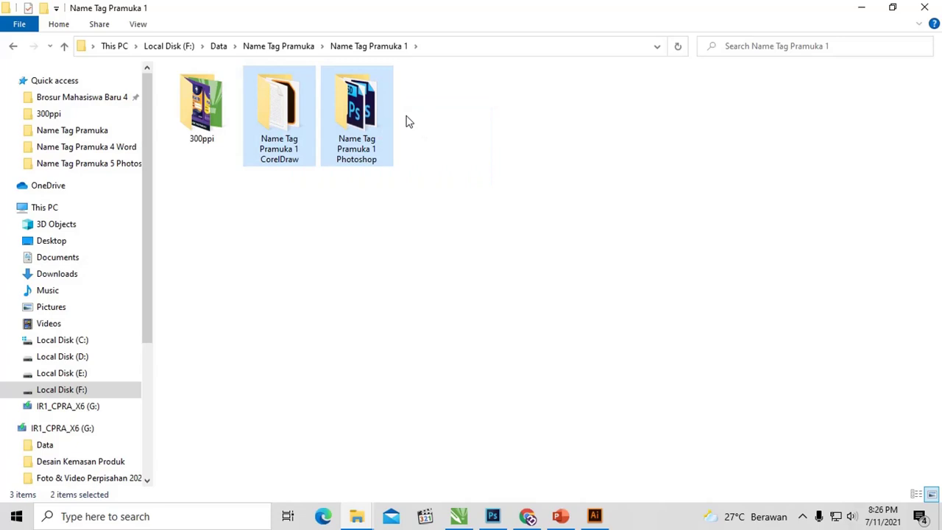
pyautogui.click(384, 155)
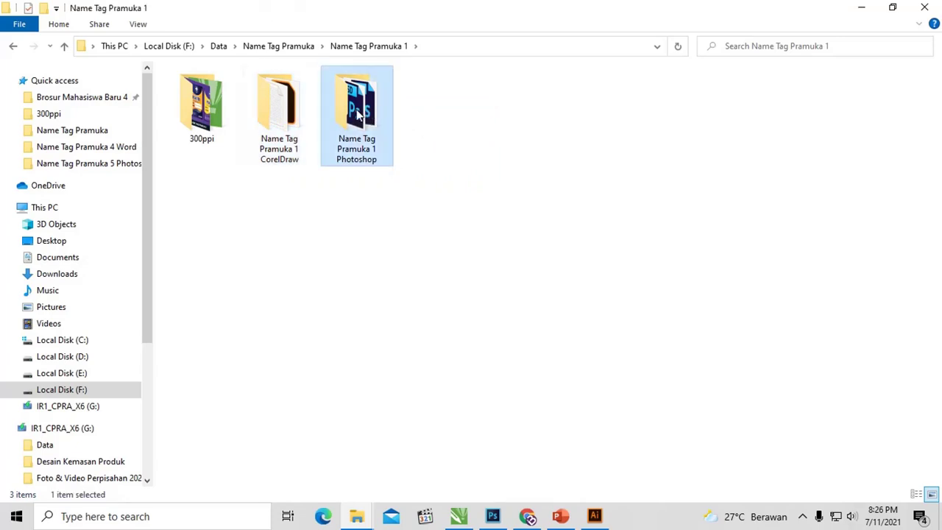
pyautogui.moveTo(279, 111)
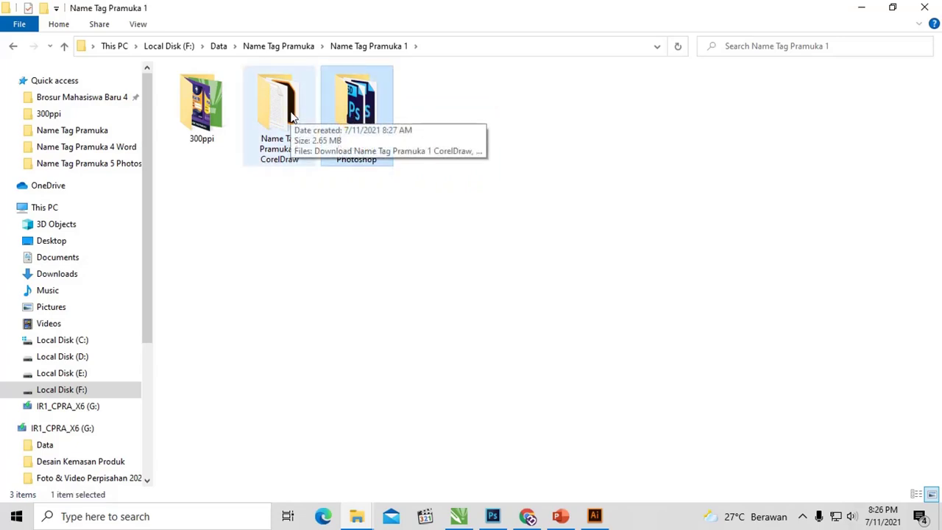
pyautogui.press('BackSpace')
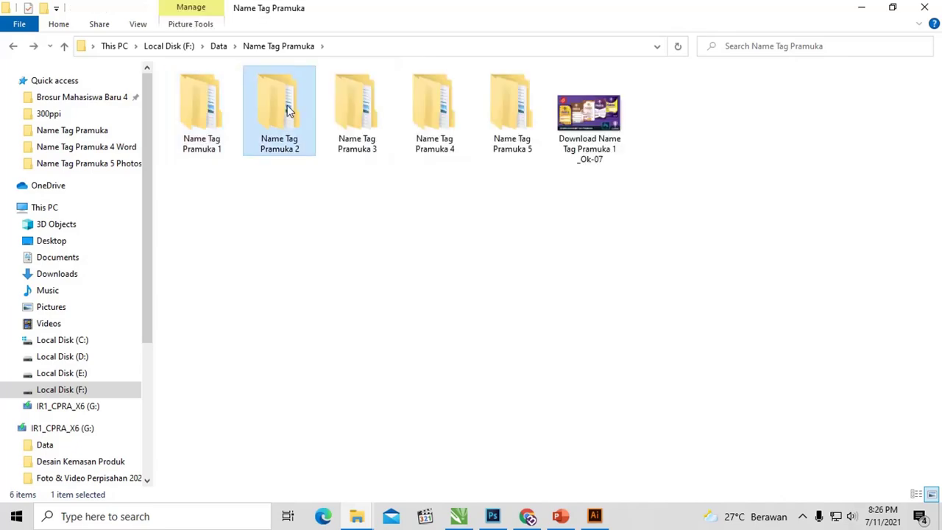
pyautogui.doubleClick(287, 111)
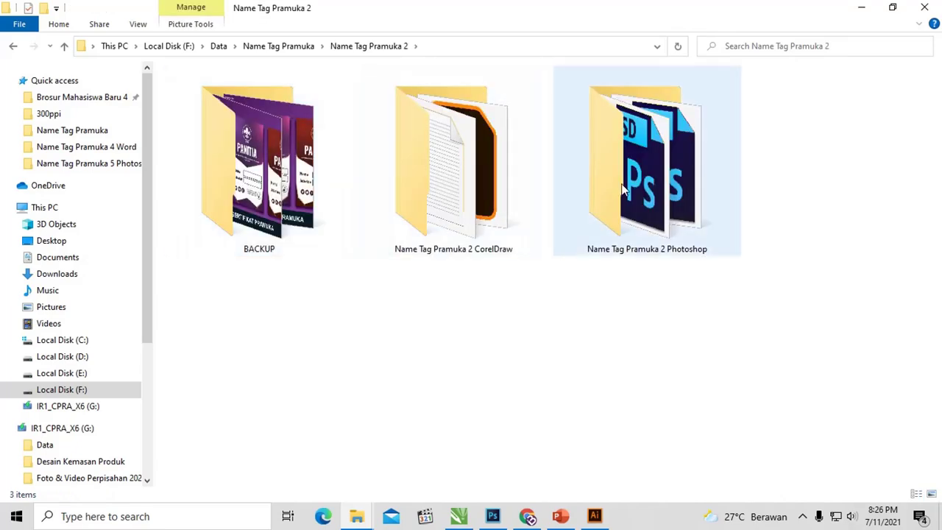
pyautogui.press('BackSpace')
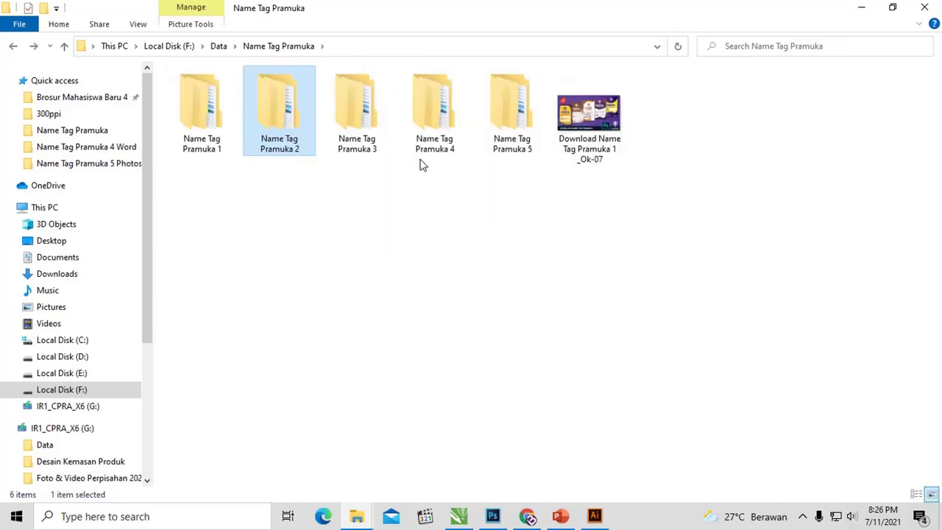
pyautogui.press('Left')
pyautogui.press('Return')
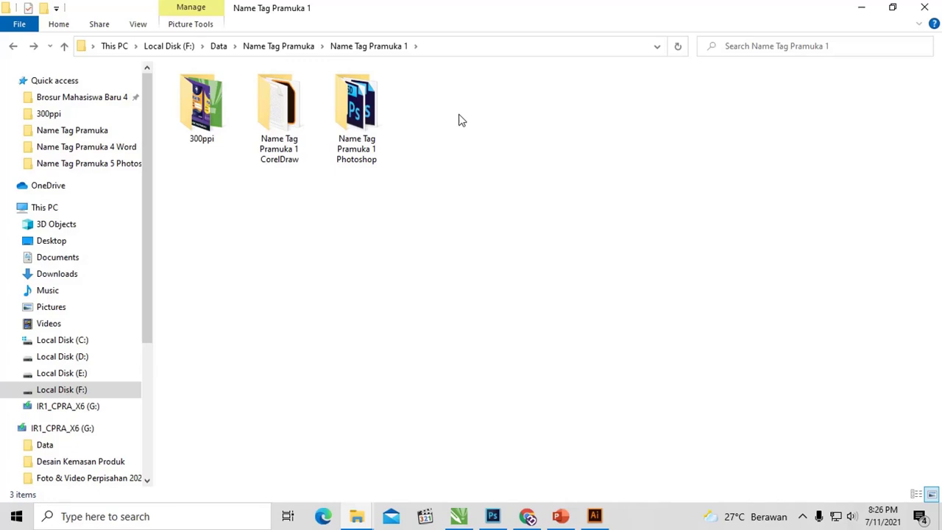
# Open the 1-01, 1-02 and 1-03 PSD files from the Photoshop folder in Photoshop.
pyautogui.doubleClick(371, 116)
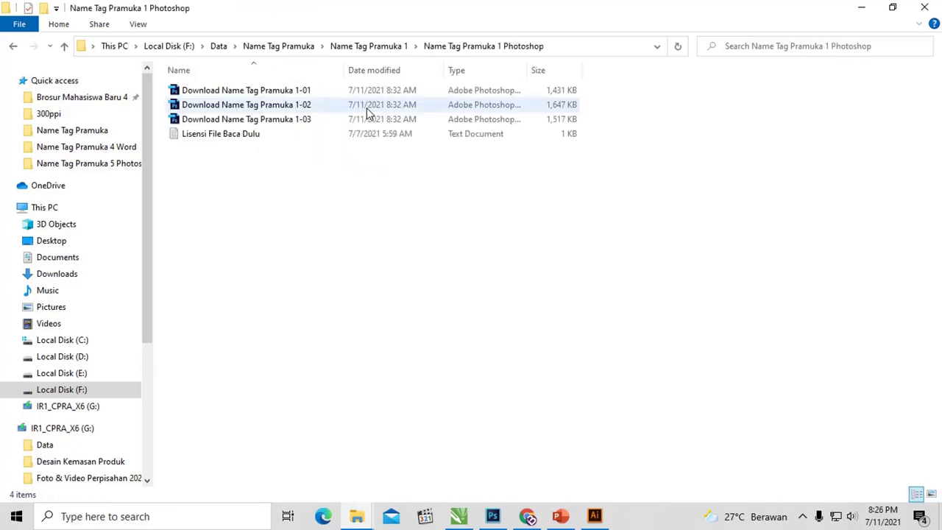
pyautogui.click(313, 96)
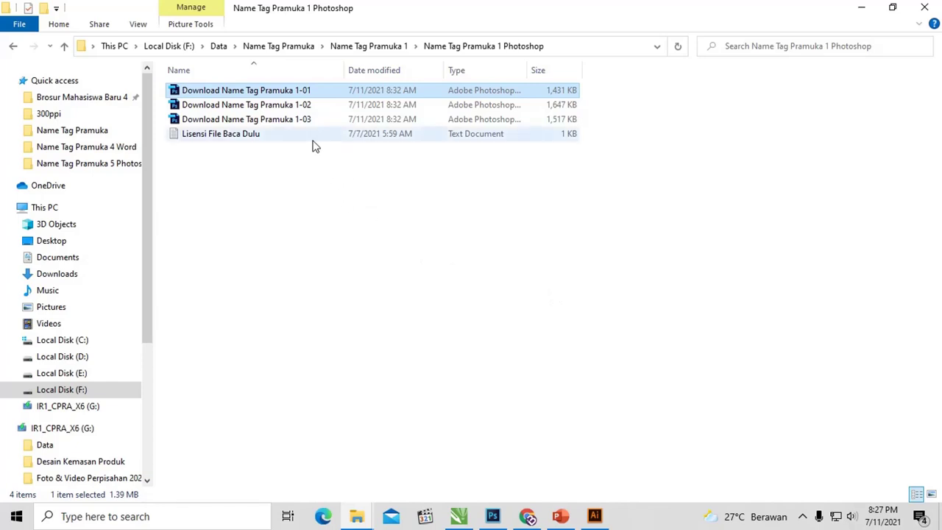
pyautogui.keyDown('shift'); pyautogui.click(300, 118); pyautogui.keyUp('shift')
pyautogui.rightClick(298, 114)
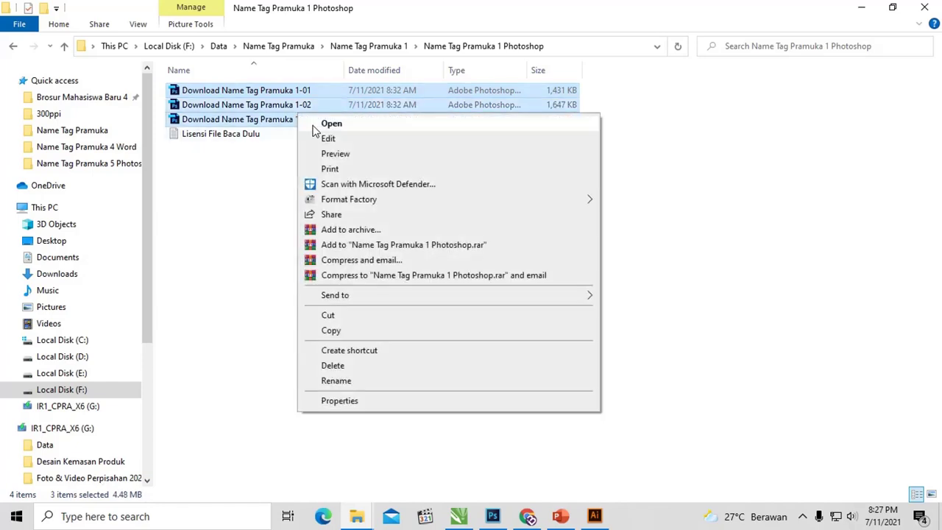
pyautogui.click(331, 123)
# Open the CorelDraw folder's template file with CorelDRAW.
pyautogui.hotkey('alt', 'Up')
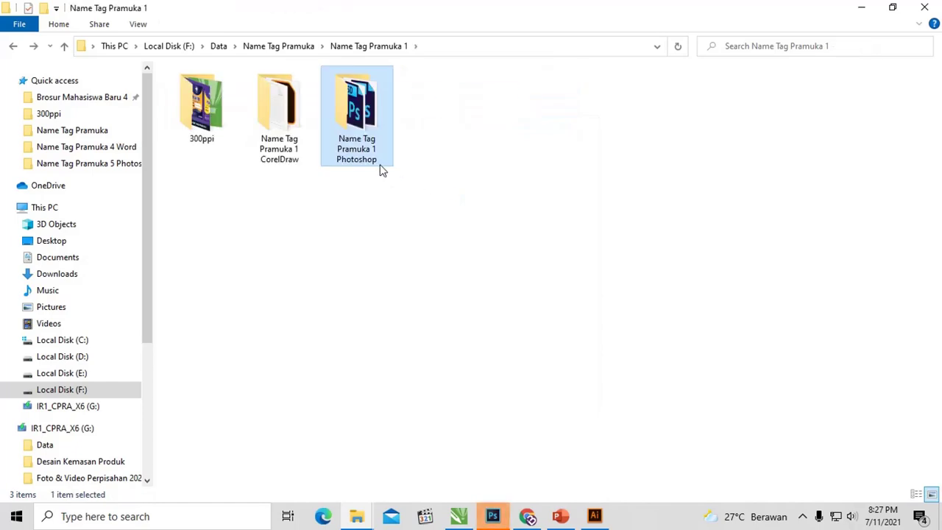
pyautogui.doubleClick(289, 111)
pyautogui.click(286, 89)
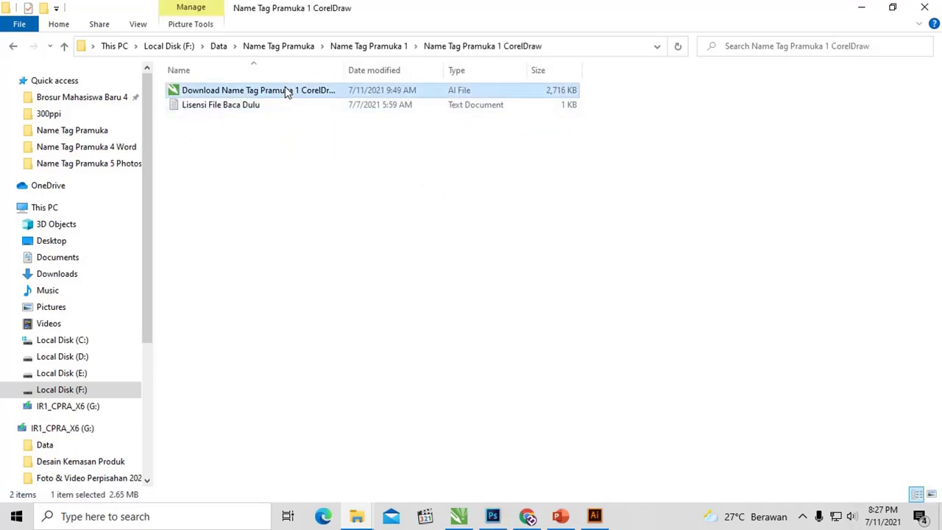
pyautogui.rightClick(286, 87)
pyautogui.moveTo(328, 203)
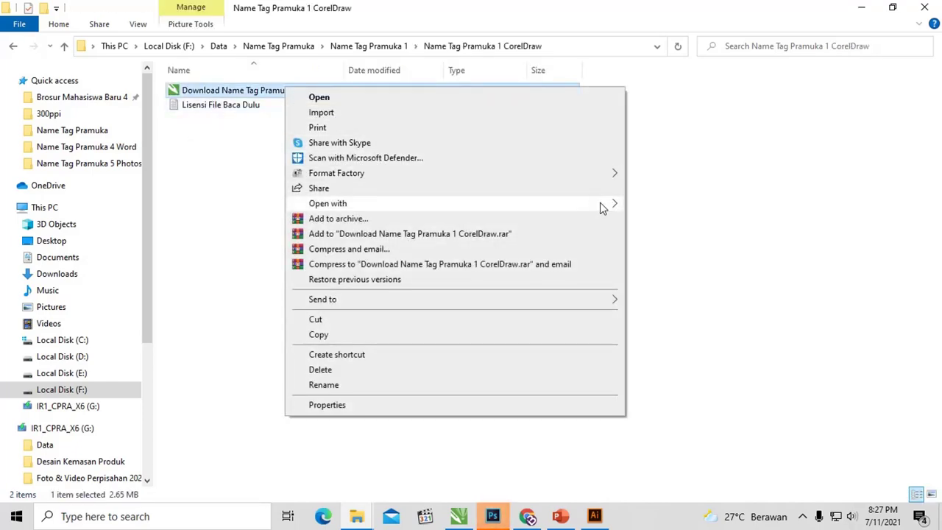
pyautogui.click(671, 220)
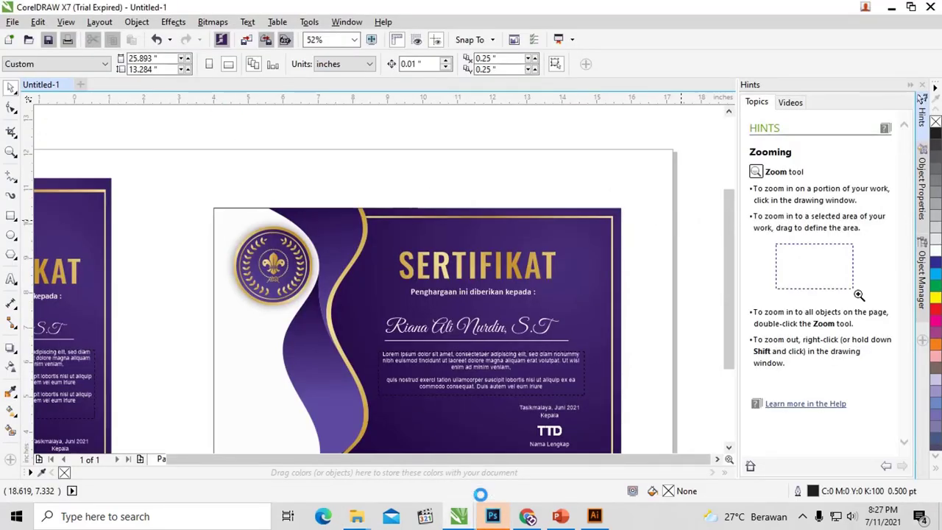
# Review name tags 1-01, 1-02 and 1-03, then expand 1-03's Layer 2 in a floating Layers panel.
pyautogui.click(493, 516)
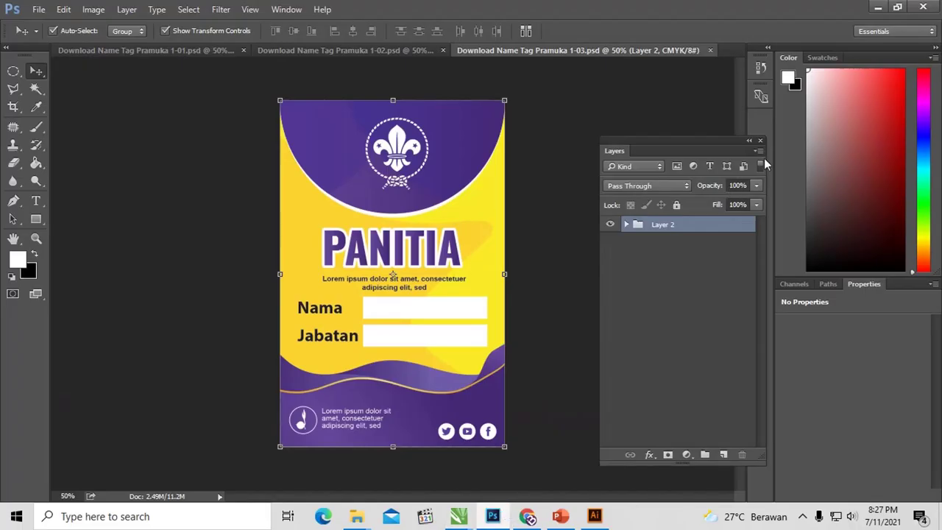
pyautogui.moveTo(744, 141); pyautogui.dragTo(877, 287)
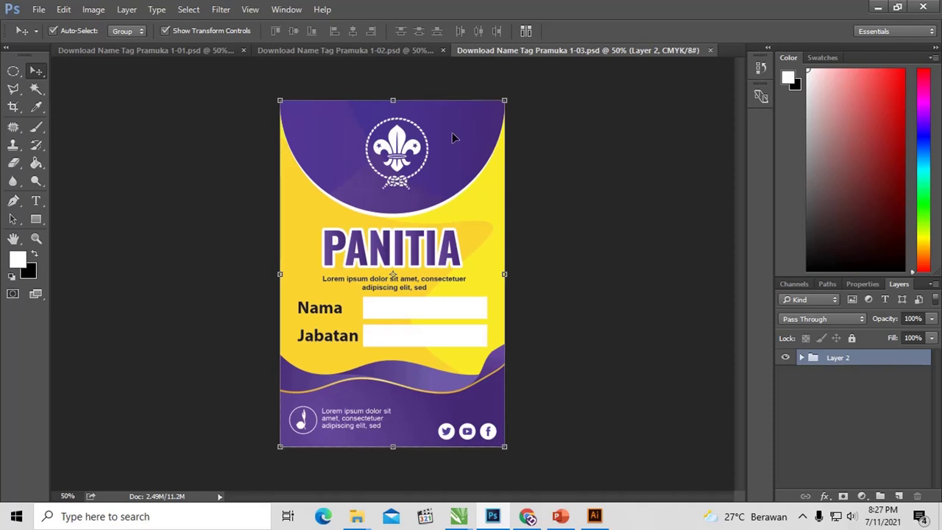
pyautogui.click(165, 51)
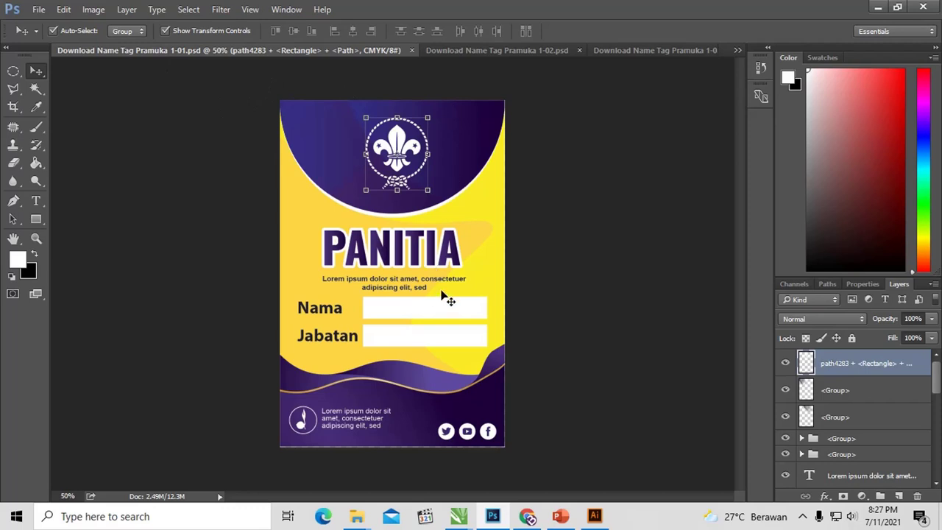
pyautogui.click(477, 53)
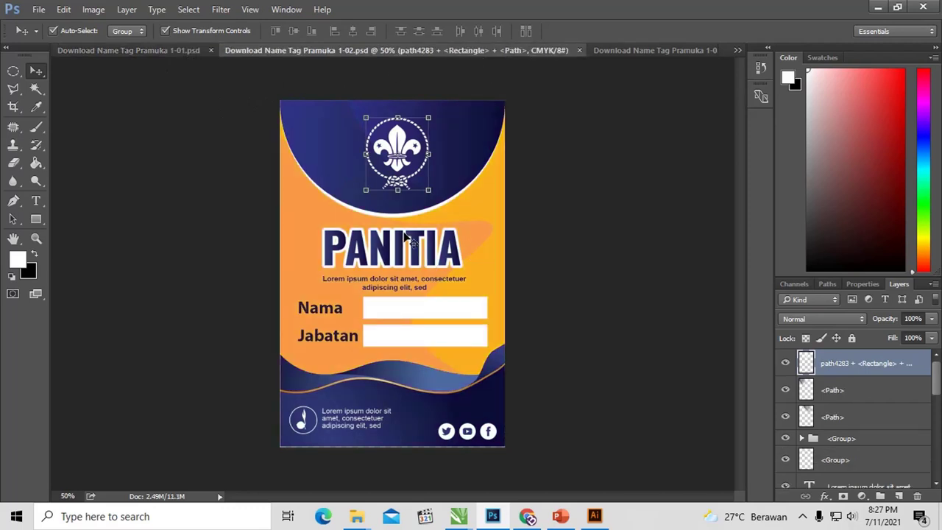
pyautogui.click(614, 50)
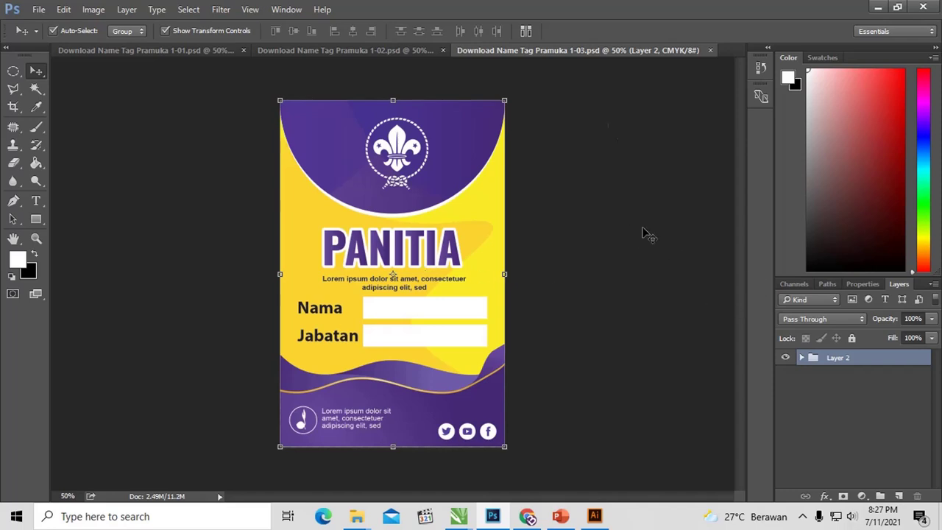
pyautogui.click(801, 358)
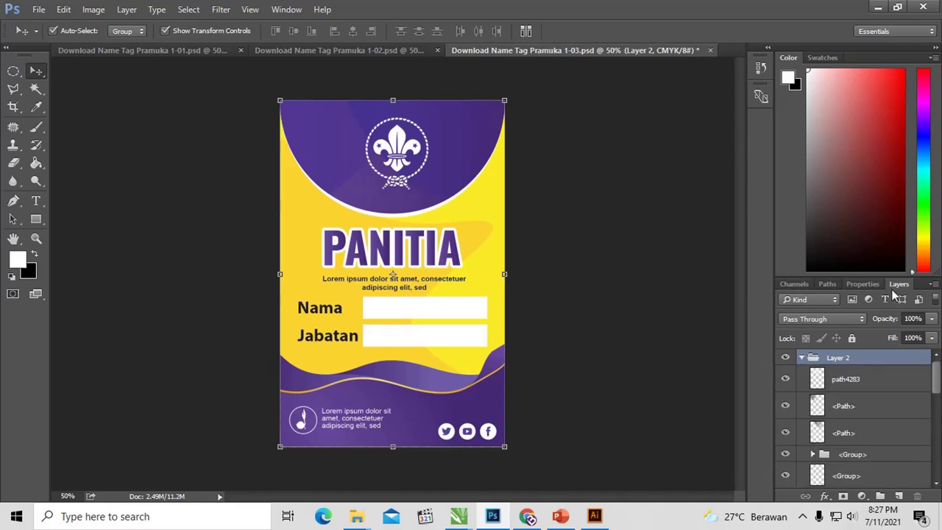
pyautogui.moveTo(863, 284); pyautogui.dragTo(588, 119)
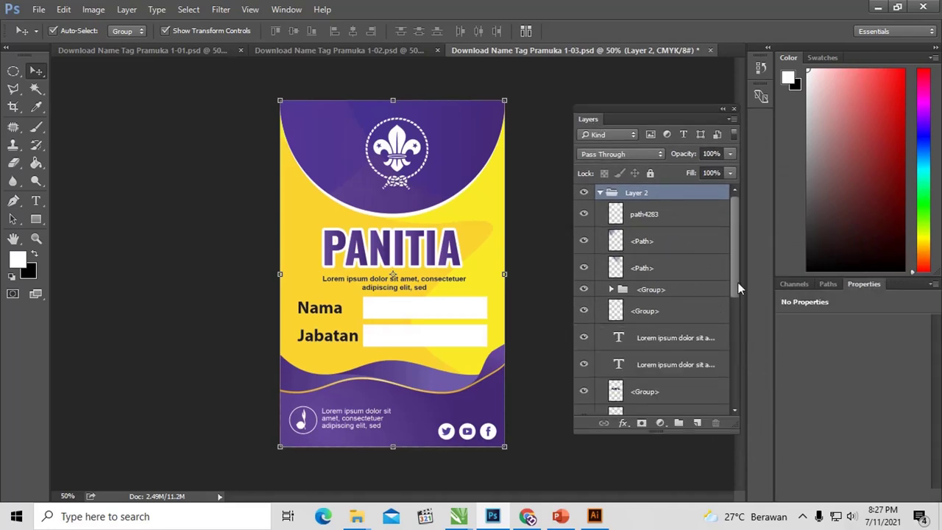
pyautogui.moveTo(736, 258); pyautogui.dragTo(719, 201)
pyautogui.rightClick(642, 202)
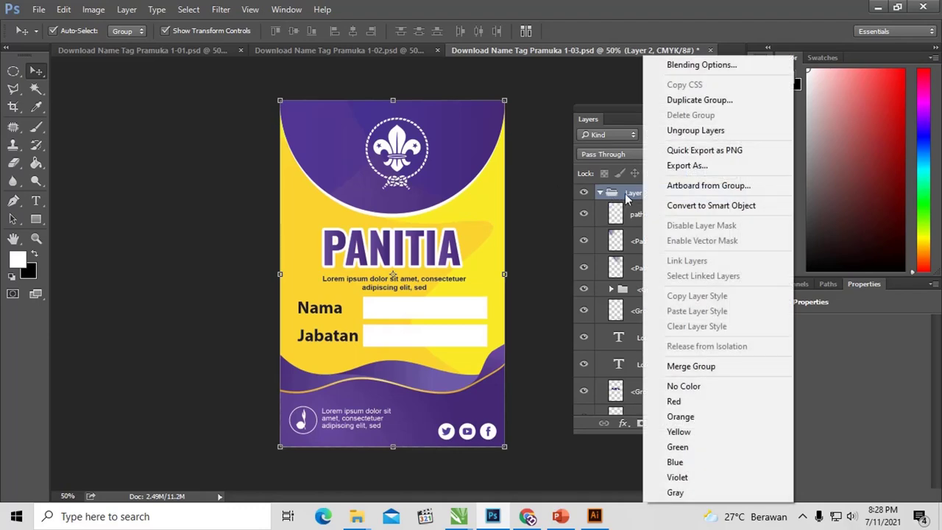
pyautogui.click(634, 192)
pyautogui.rightClick(634, 193)
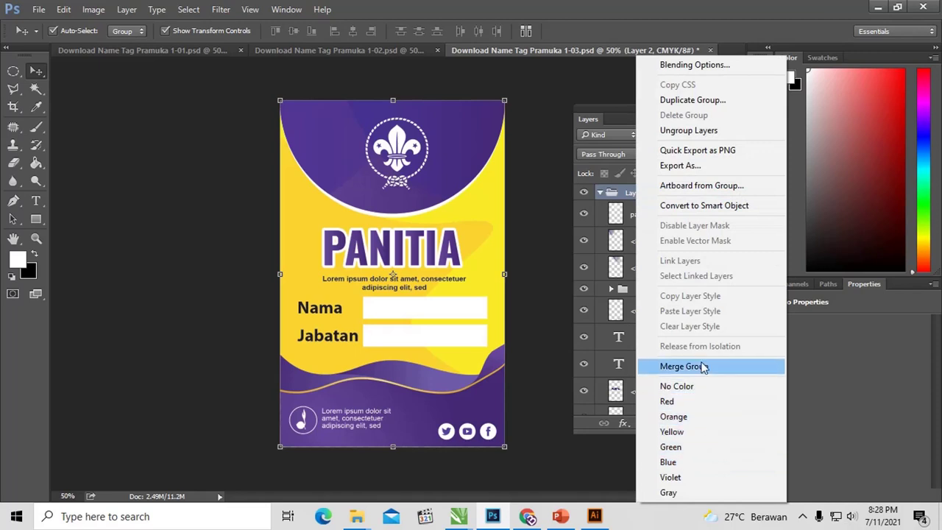
pyautogui.click(700, 133)
pyautogui.click(675, 248)
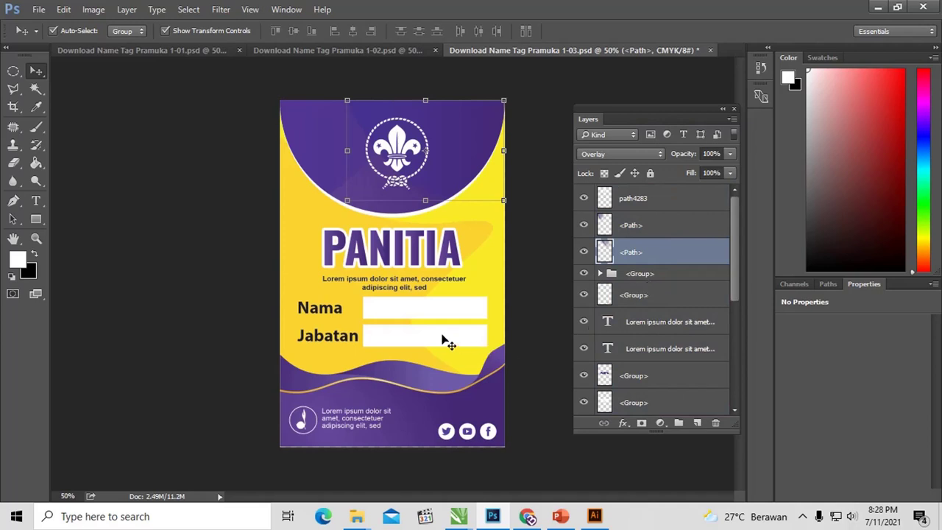
pyautogui.doubleClick(608, 323)
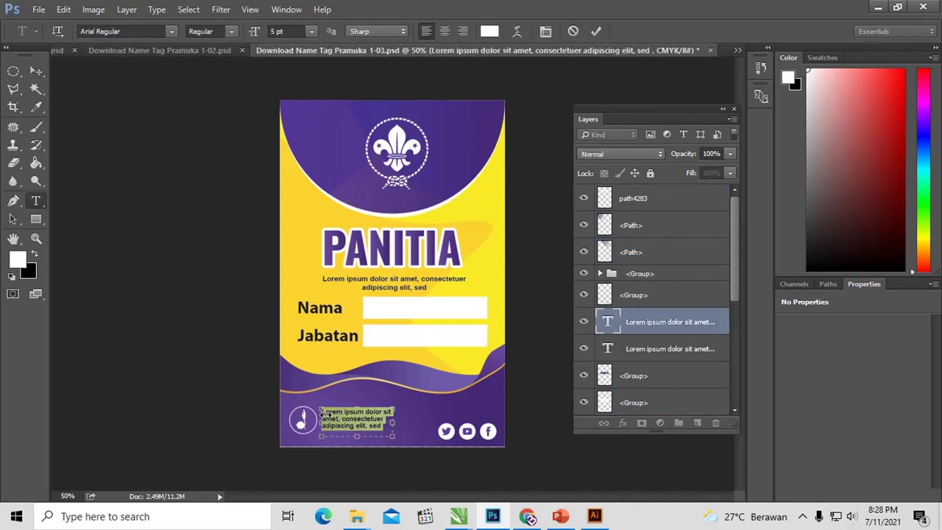
pyautogui.doubleClick(609, 350)
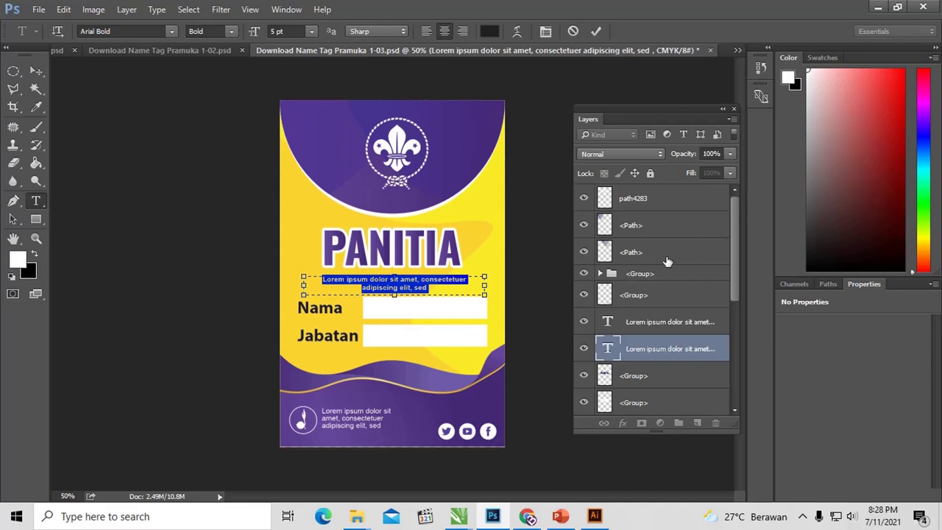
pyautogui.scroll(-3, 724, 301)
pyautogui.scroll(-1, 725, 331)
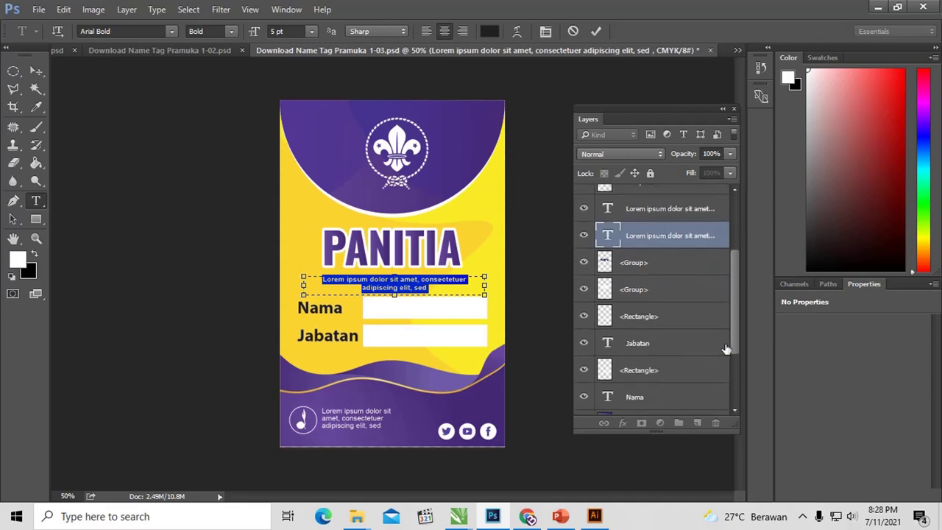
pyautogui.scroll(-2, 726, 349)
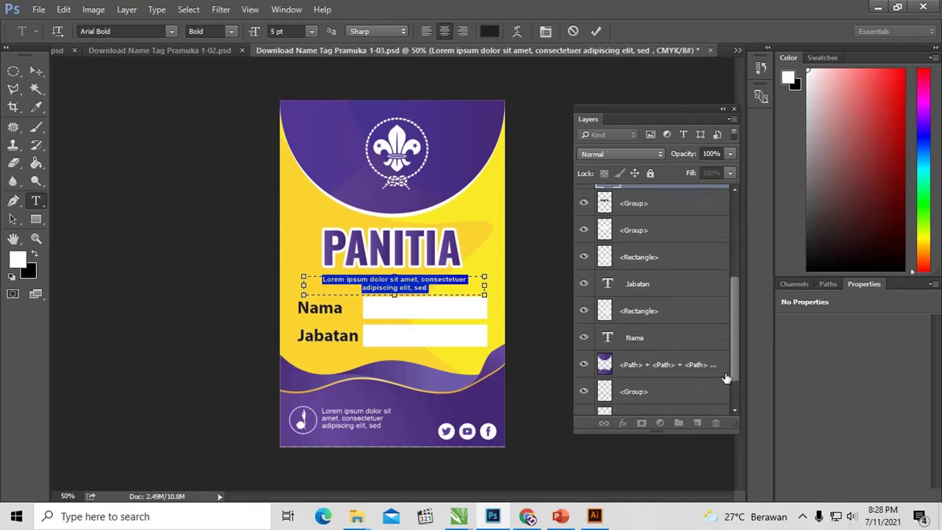
pyautogui.doubleClick(608, 281)
pyautogui.doubleClick(608, 334)
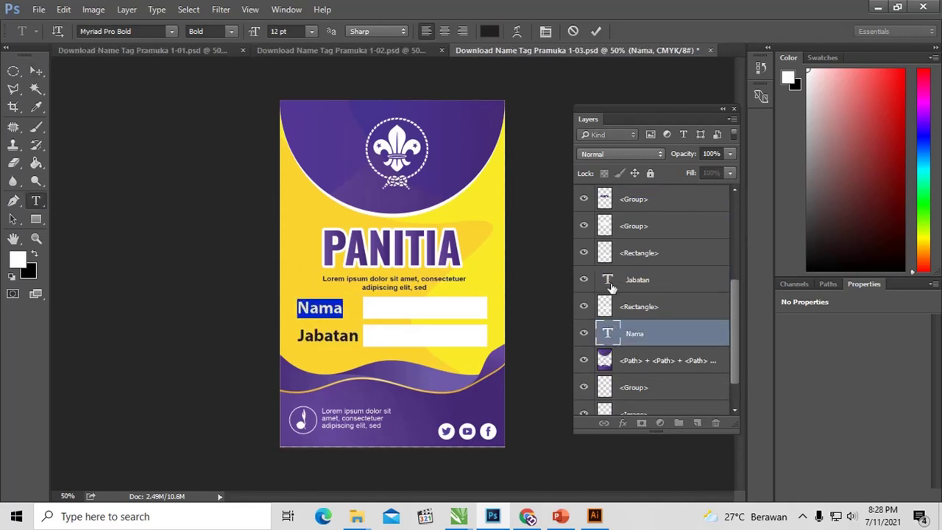
pyautogui.moveTo(735, 342); pyautogui.dragTo(731, 263)
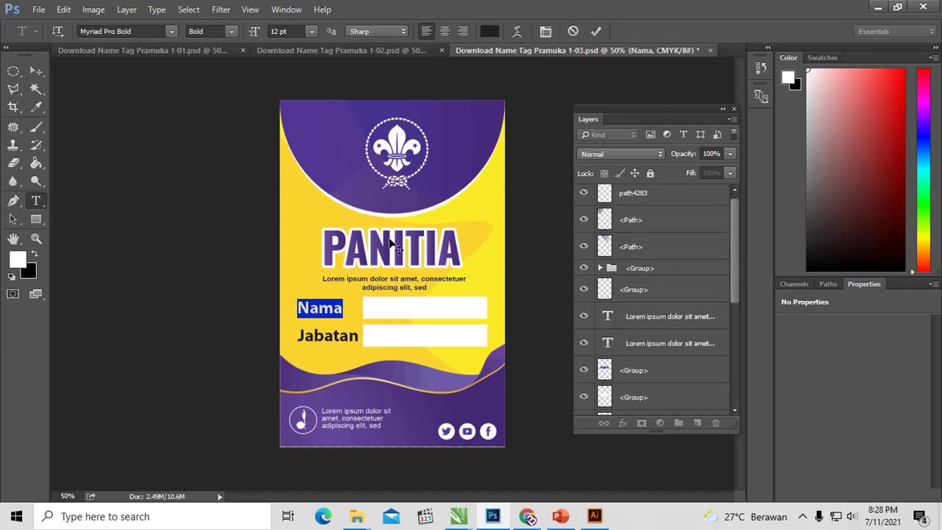
pyautogui.click(34, 68)
# Try moving the PANITIA title groups, undoing each shift to keep them aligned.
pyautogui.click(409, 266)
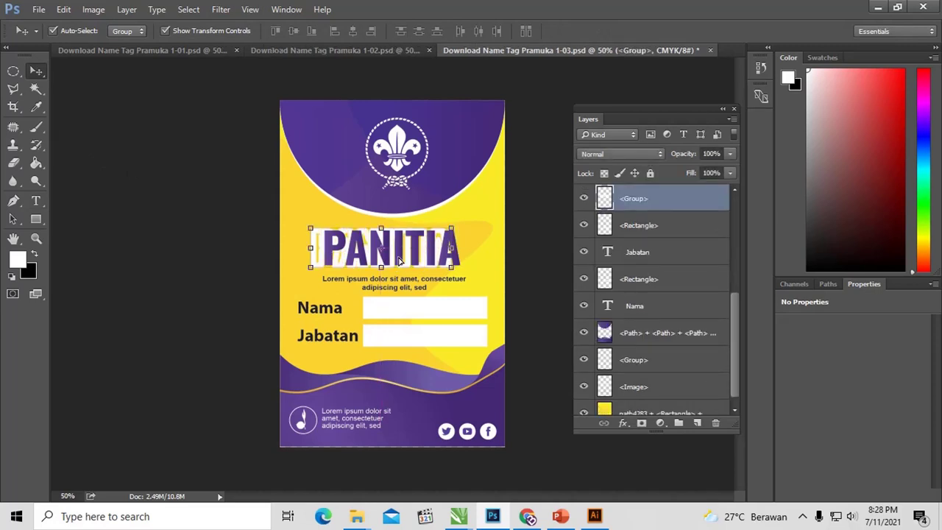
pyautogui.hotkey('ctrl', 'z')
pyautogui.click(413, 250)
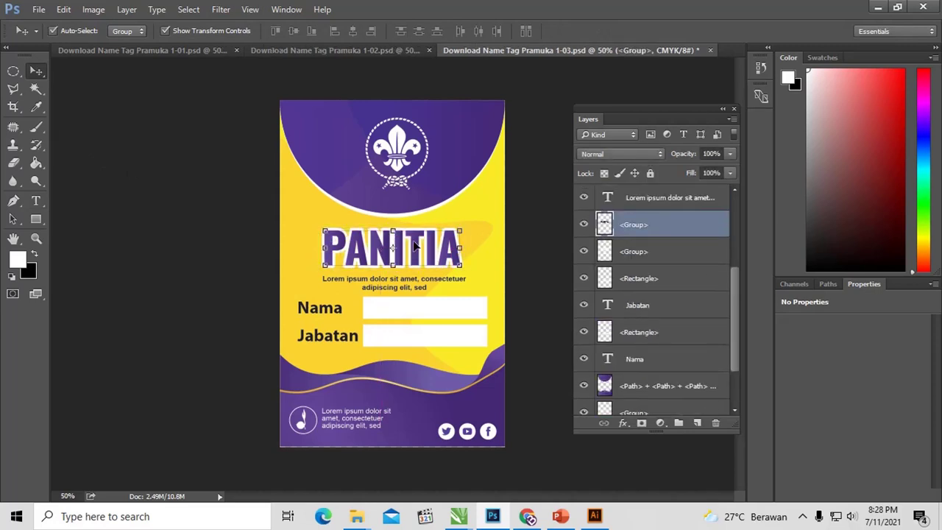
pyautogui.moveTo(415, 247); pyautogui.dragTo(391, 248)
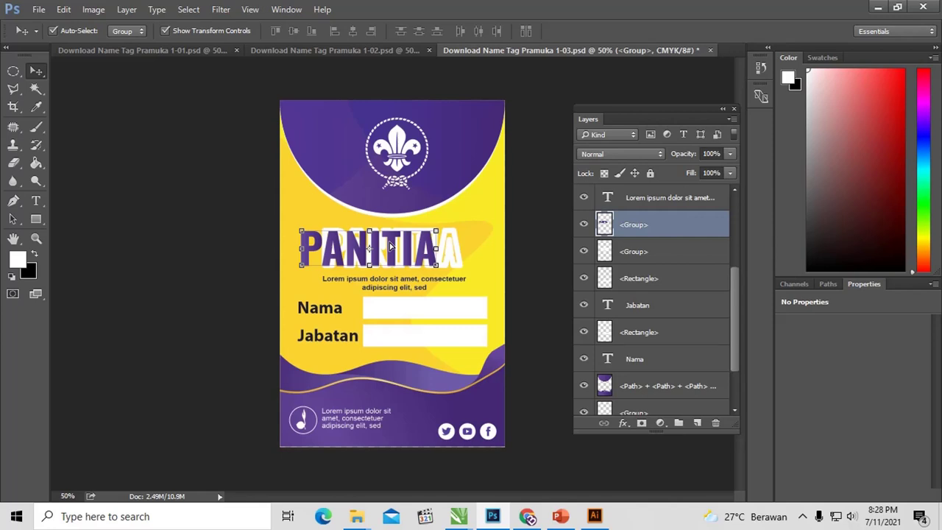
pyautogui.hotkey('ctrl', 'z')
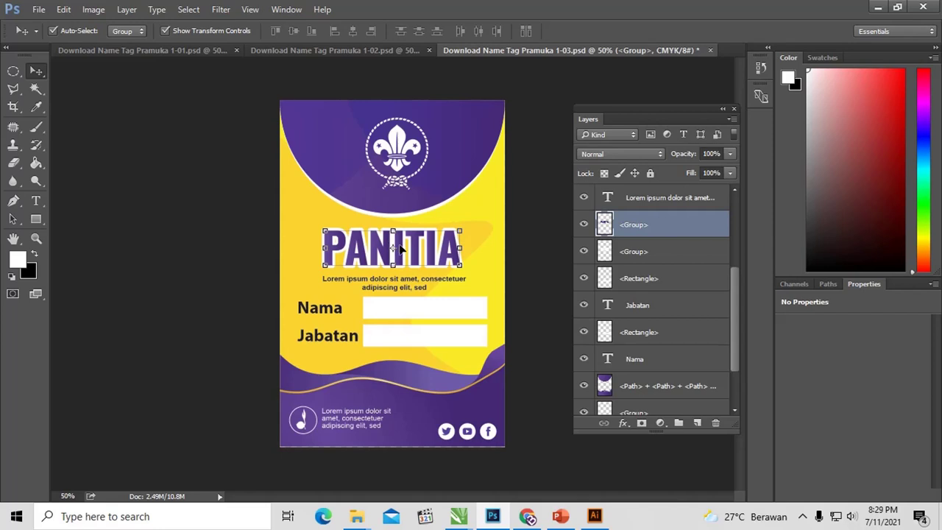
pyautogui.moveTo(401, 250); pyautogui.dragTo(397, 221)
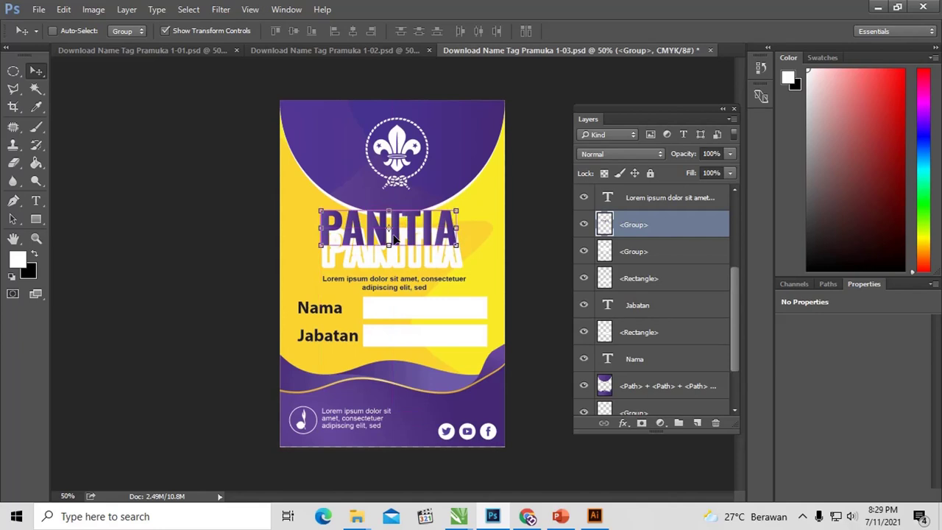
pyautogui.hotkey('ctrl', 'z')
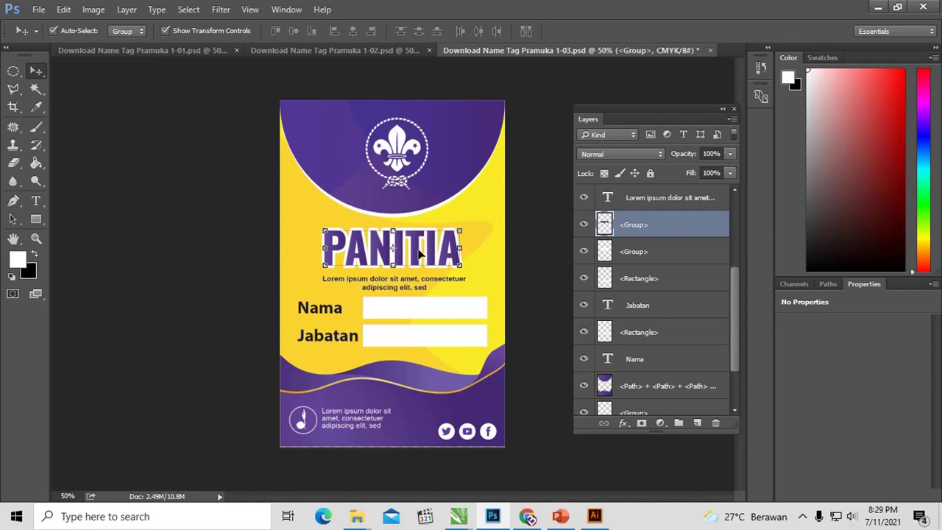
# Delete the duplicate PANITIA group and hide the original PANITIA title.
pyautogui.moveTo(407, 255)
pyautogui.mouseDown()
pyautogui.moveTo(497, 212)
pyautogui.moveTo(446, 177)
pyautogui.moveTo(564, 210)
pyautogui.mouseUp()
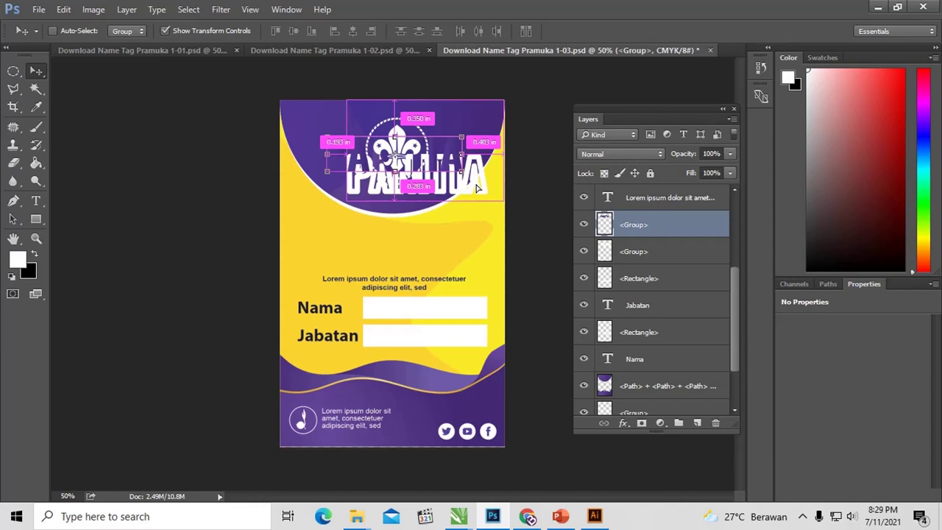
pyautogui.click(584, 225)
pyautogui.press('Delete')
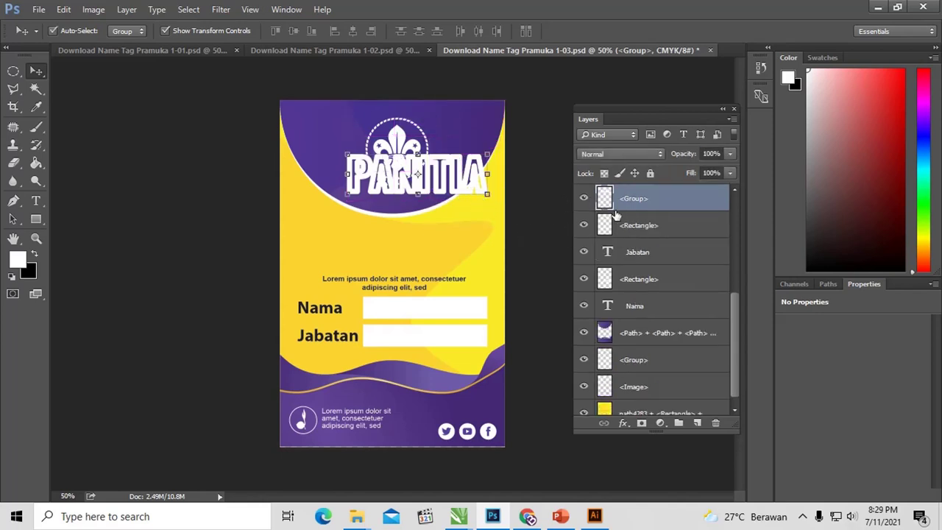
pyautogui.click(584, 198)
pyautogui.click(36, 201)
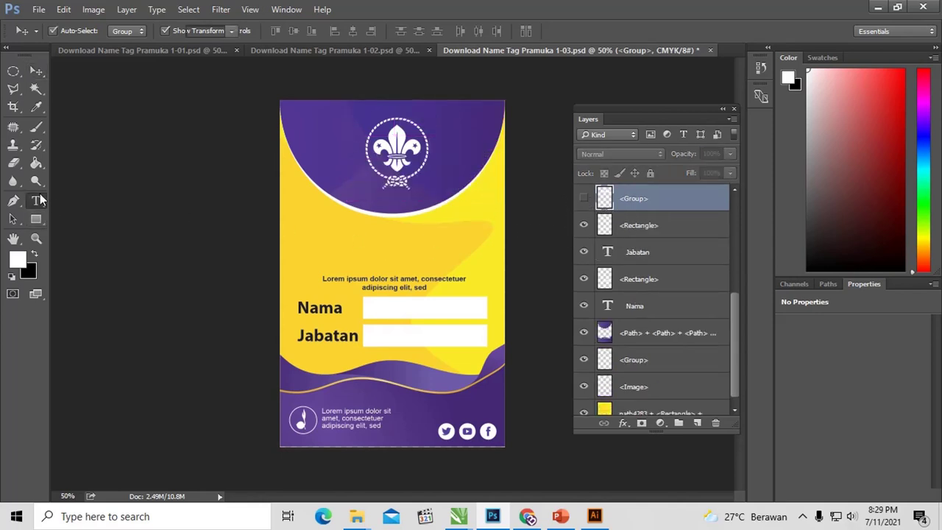
# Type a NAME TAG heading, enlarge it, then shrink and centre it above the Lorem ipsum line.
pyautogui.click(351, 245)
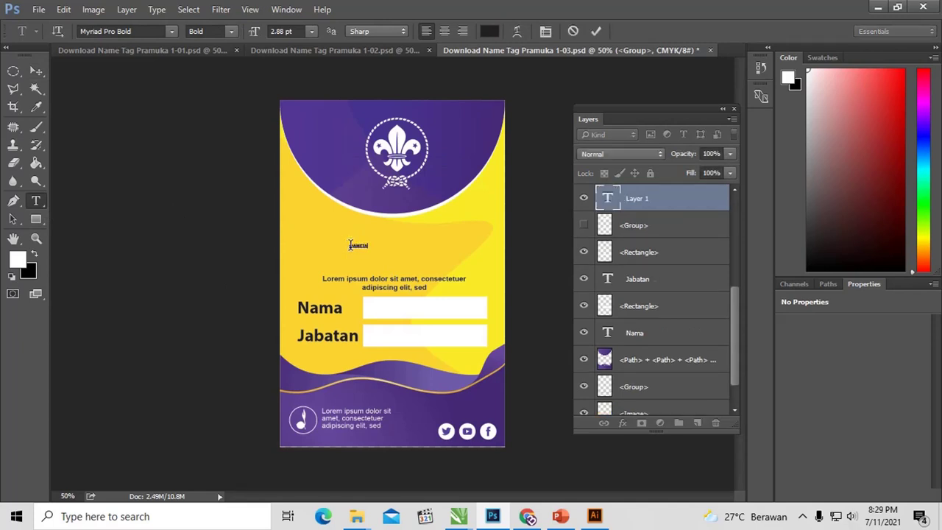
pyautogui.hotkey('ctrl', 'a')
pyautogui.click(41, 76)
pyautogui.hotkey('ctrl', 't')
pyautogui.moveTo(373, 241); pyautogui.dragTo(563, 165)
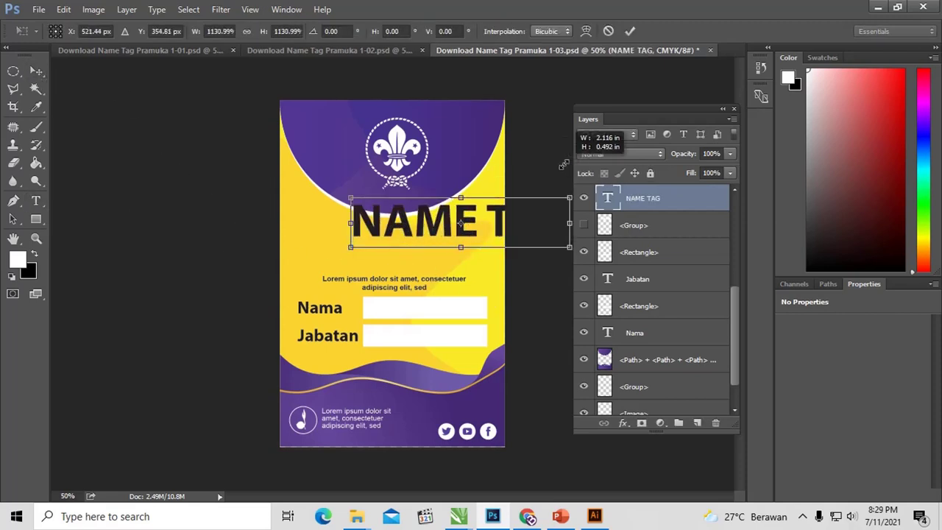
pyautogui.moveTo(460, 223); pyautogui.dragTo(403, 243)
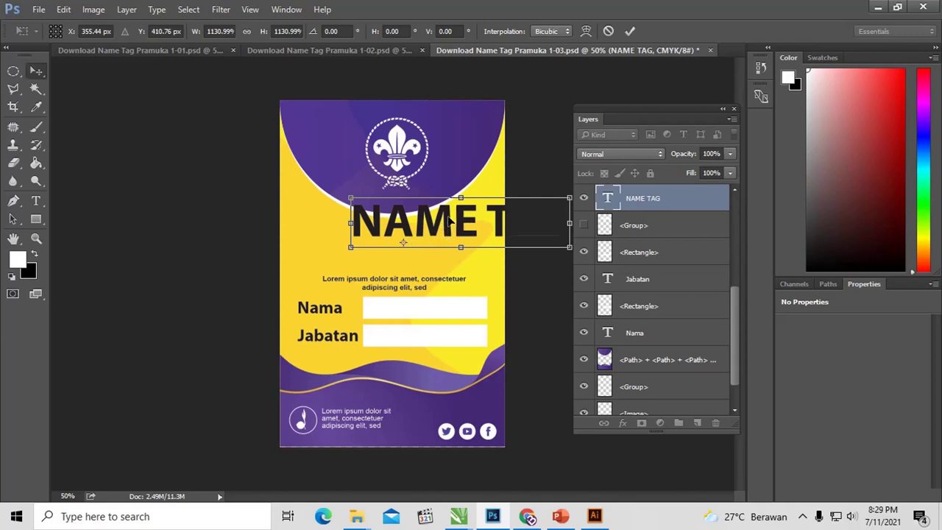
pyautogui.press('Return')
pyautogui.moveTo(451, 227); pyautogui.dragTo(381, 243)
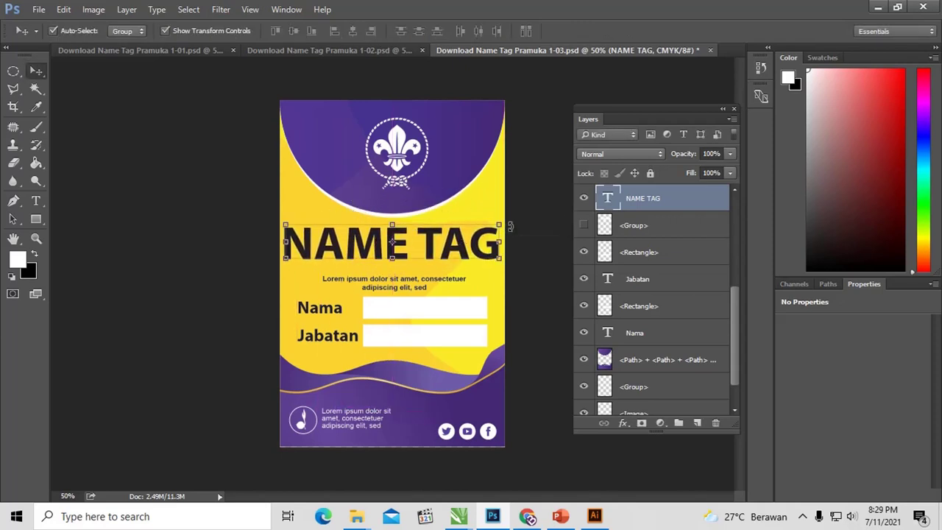
pyautogui.moveTo(500, 225)
pyautogui.mouseDown()
pyautogui.moveTo(449, 246)
pyautogui.moveTo(466, 251)
pyautogui.mouseUp()
pyautogui.press('Return')
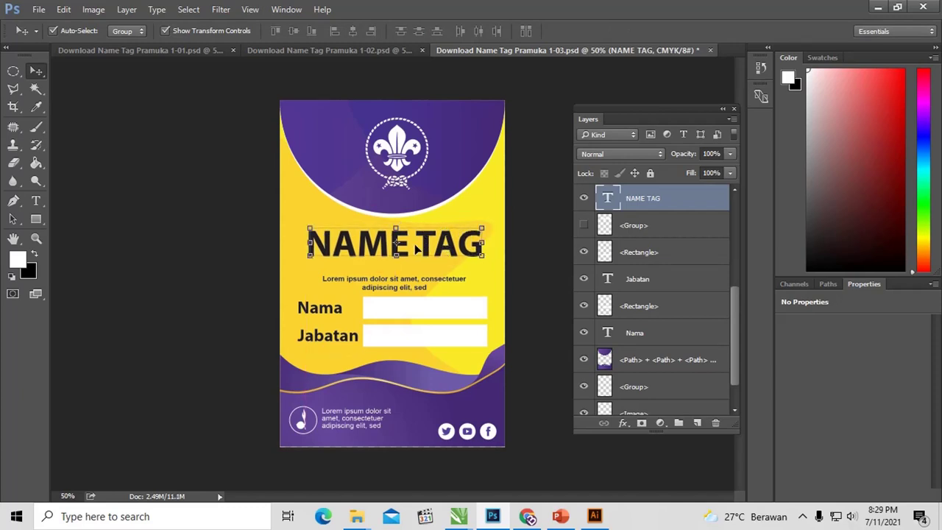
# Select all of the NAME TAG text and make it white.
pyautogui.press('t')
pyautogui.click(396, 236)
pyautogui.hotkey('ctrl', 'a')
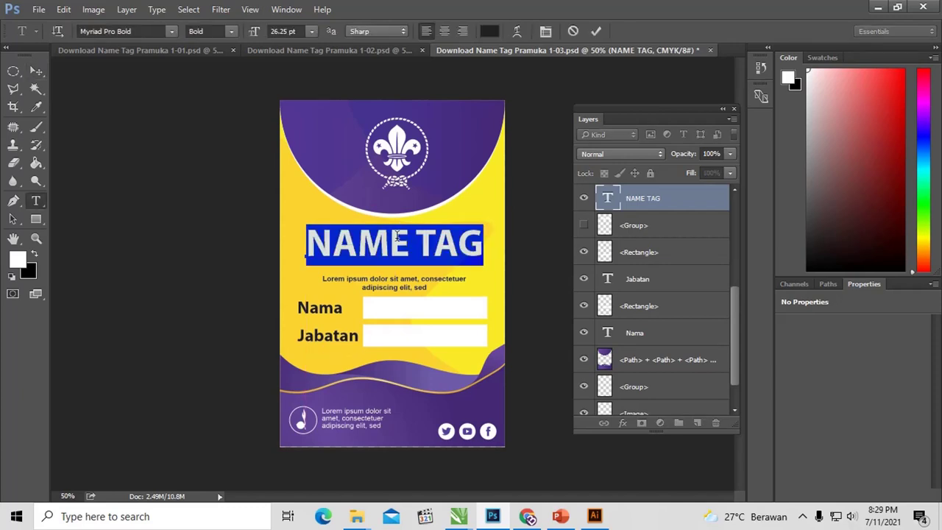
pyautogui.hotkey('ctrl', 'h')
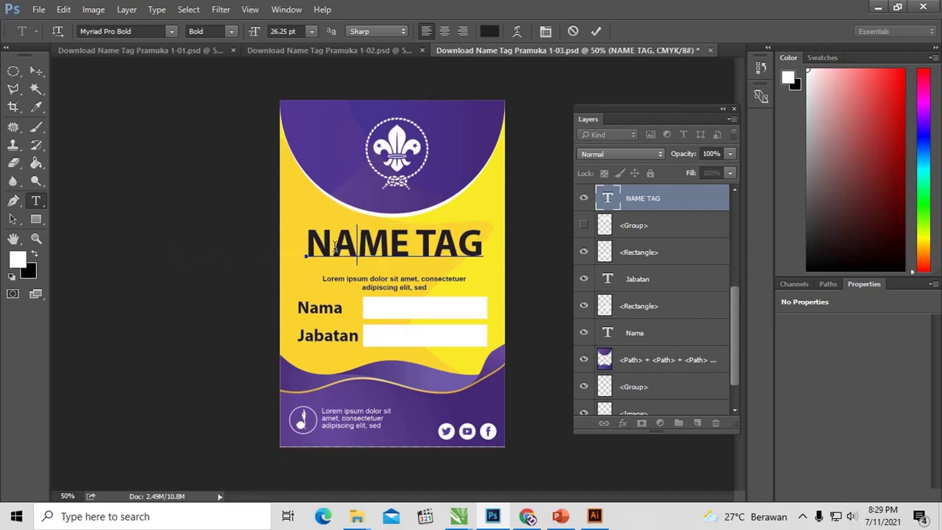
pyautogui.doubleClick(341, 251)
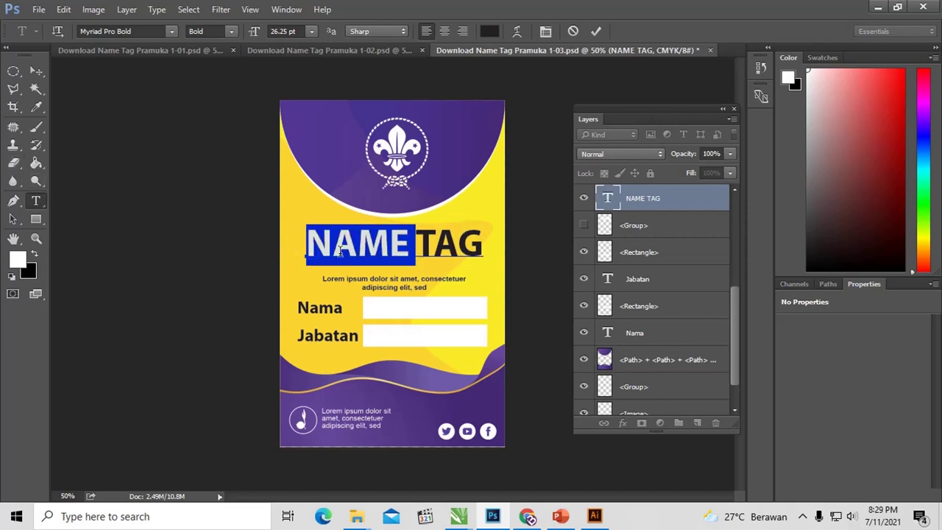
pyautogui.doubleClick(440, 245)
pyautogui.doubleClick(364, 236)
pyautogui.doubleClick(608, 199)
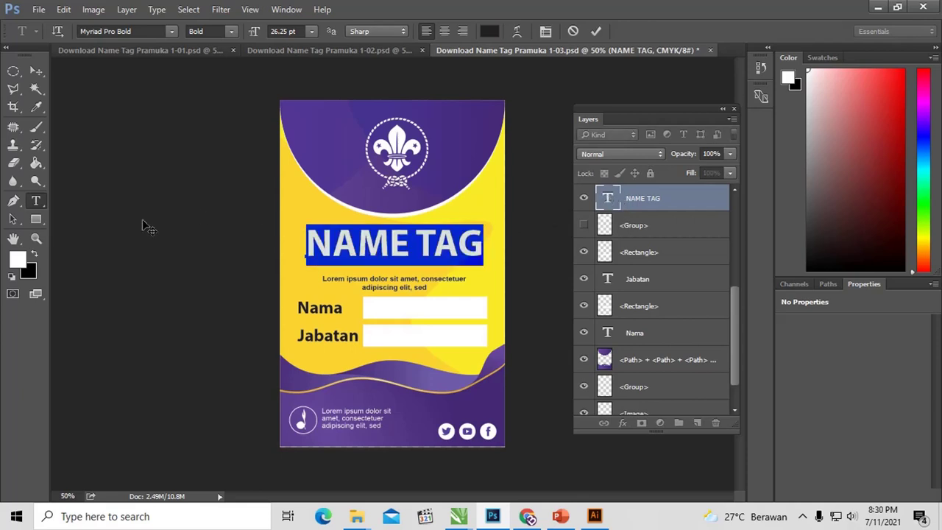
pyautogui.click(34, 255)
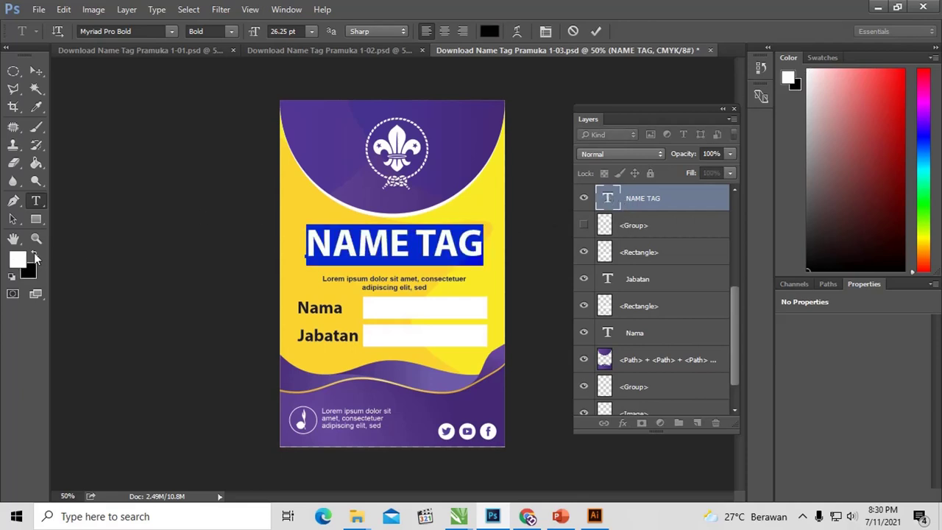
pyautogui.click(34, 255)
pyautogui.click(34, 255)
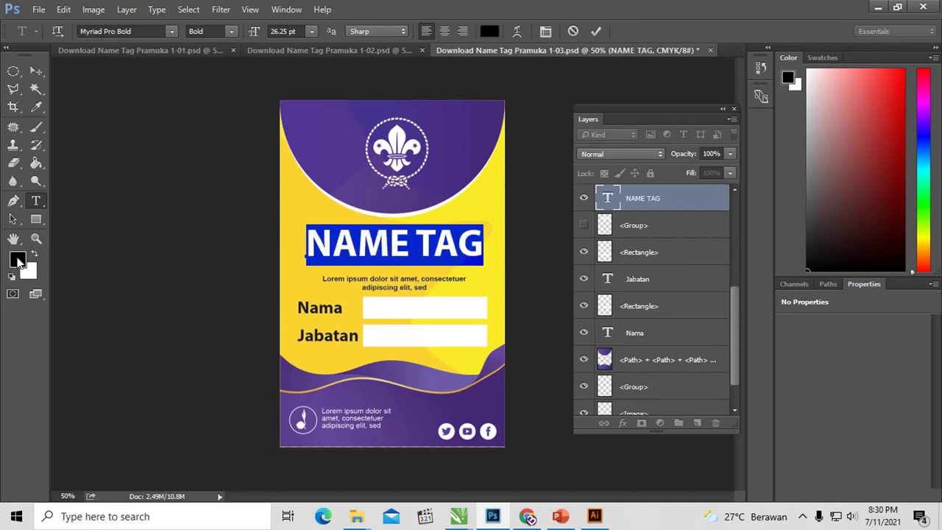
pyautogui.click(34, 256)
pyautogui.click(35, 255)
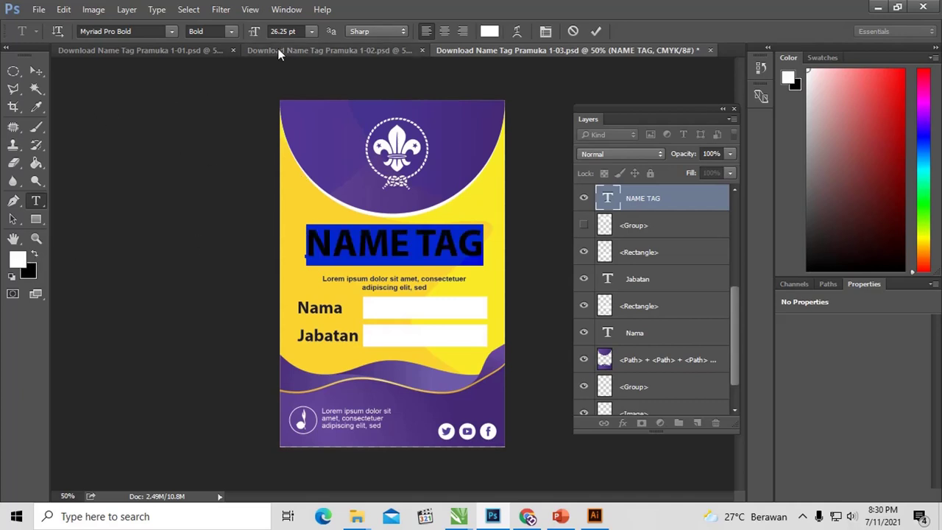
# Set NAME TAG in Oswald SemiBold, enlarge it slightly and recentre it on the card.
pyautogui.click(149, 31)
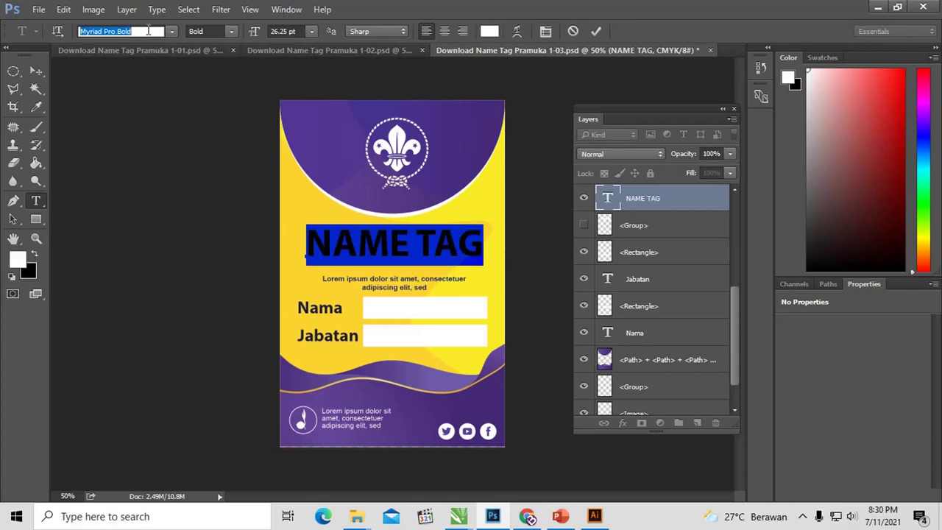
pyautogui.write('os')
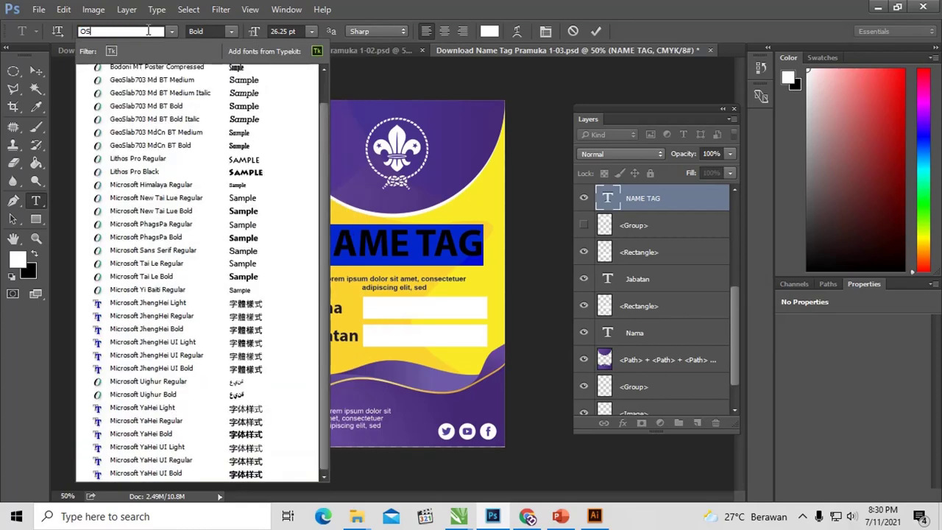
pyautogui.write('wa')
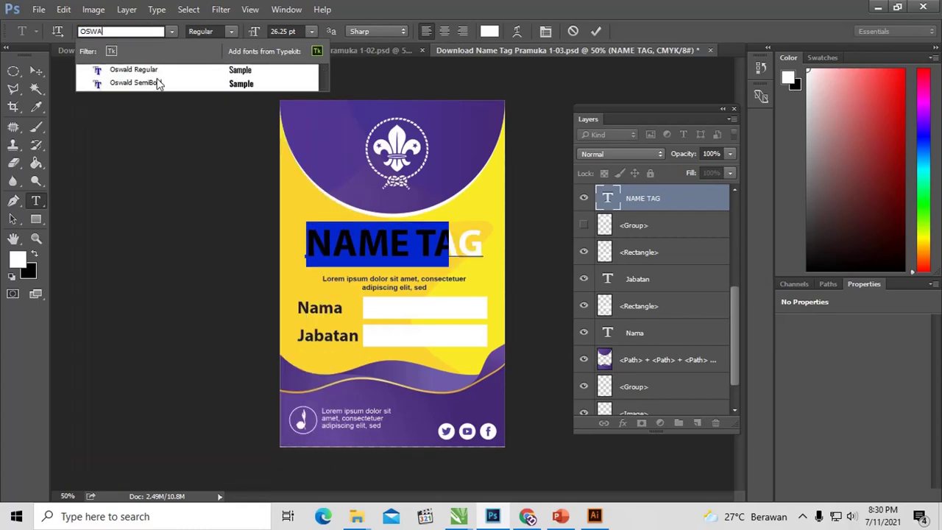
pyautogui.click(136, 83)
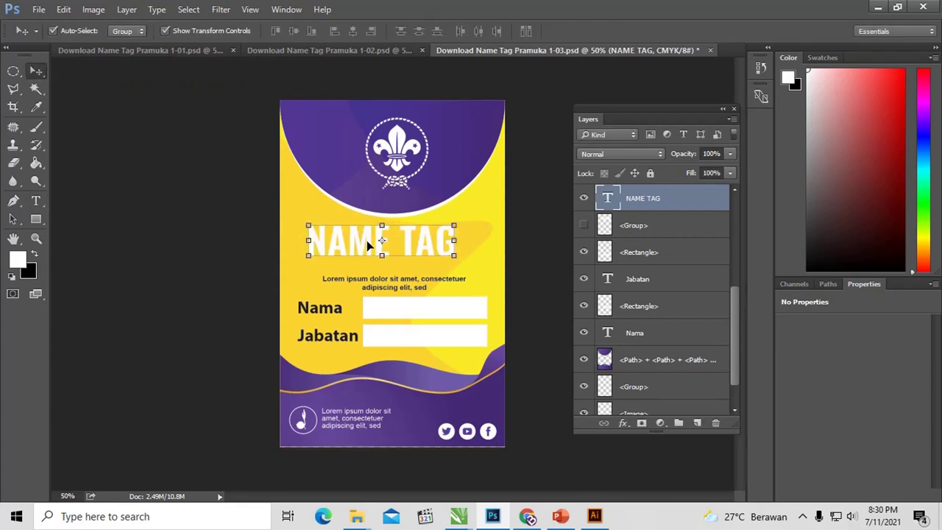
pyautogui.moveTo(368, 245); pyautogui.dragTo(413, 249)
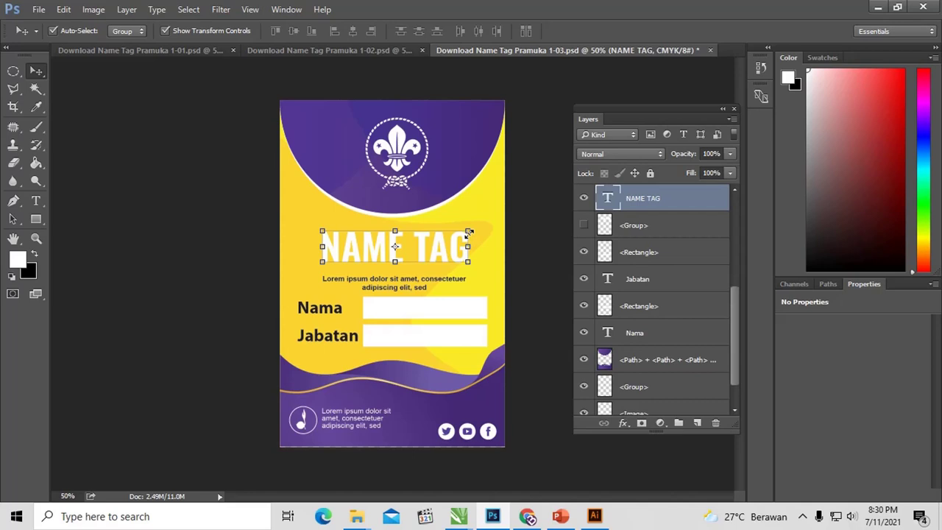
pyautogui.moveTo(468, 232); pyautogui.dragTo(473, 227)
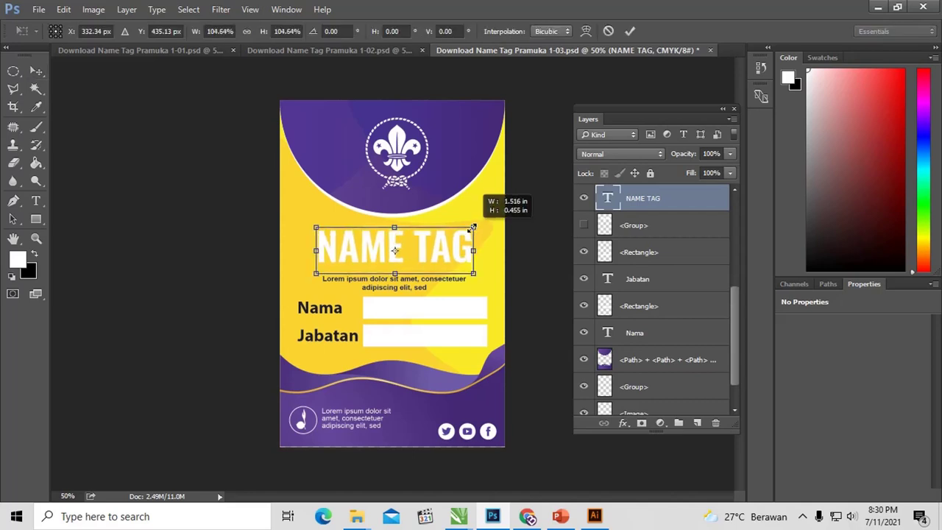
pyautogui.press('Return')
pyautogui.moveTo(460, 249); pyautogui.dragTo(457, 253)
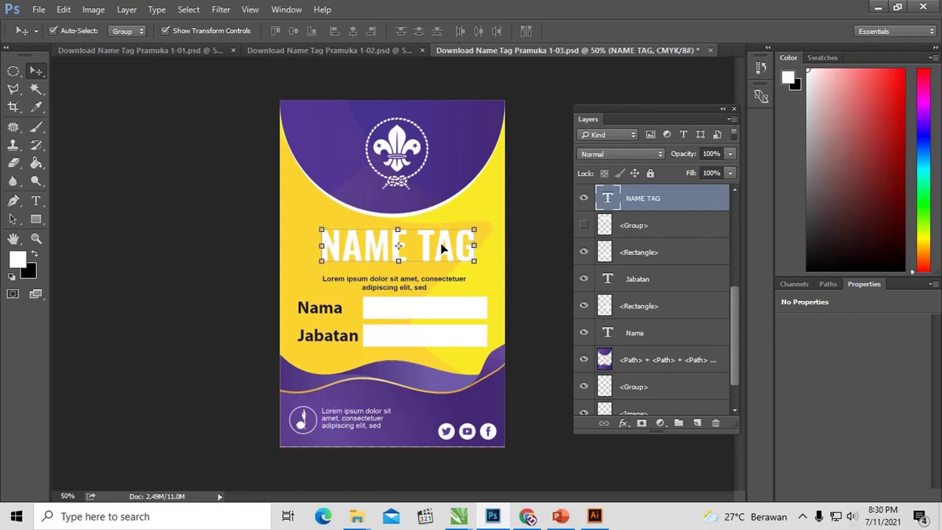
# Add a 32 px outside Stroke to the NAME TAG layer via Blending Options and open its colour picker.
pyautogui.rightClick(650, 204)
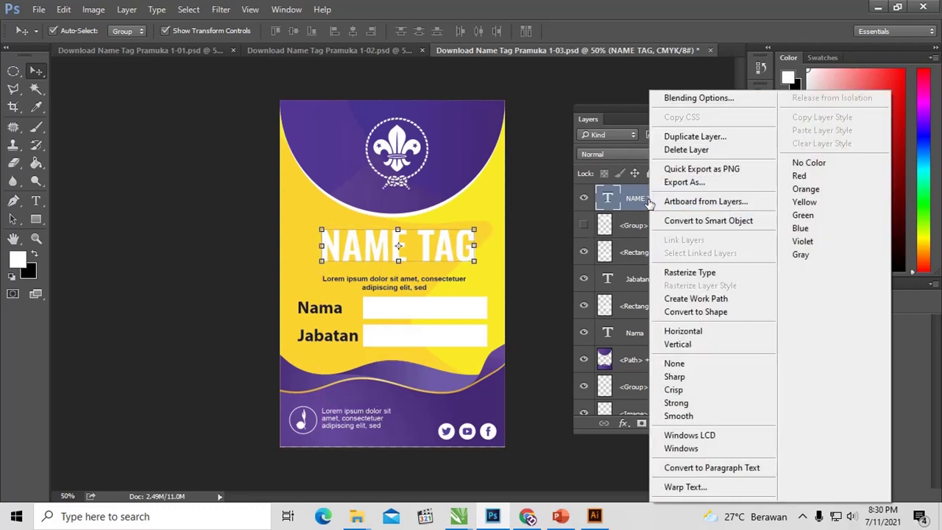
pyautogui.click(673, 100)
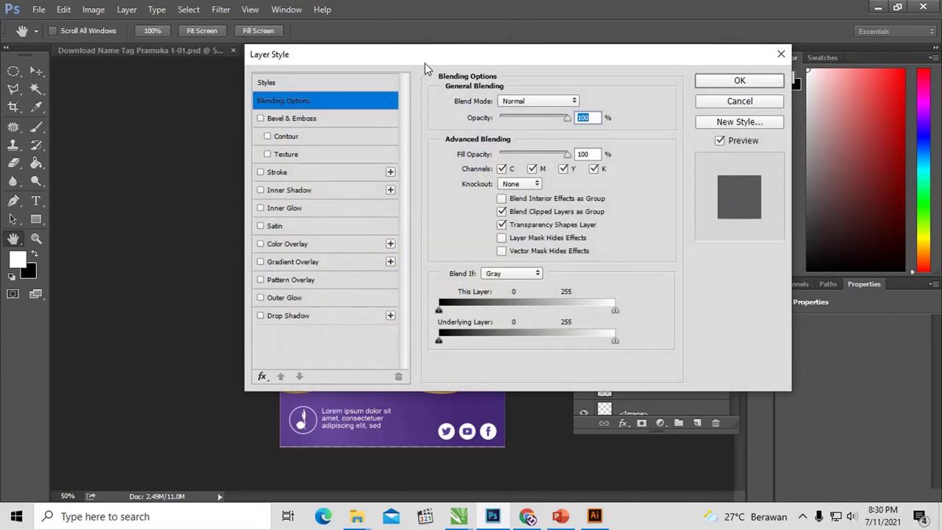
pyautogui.moveTo(427, 72); pyautogui.dragTo(687, 82)
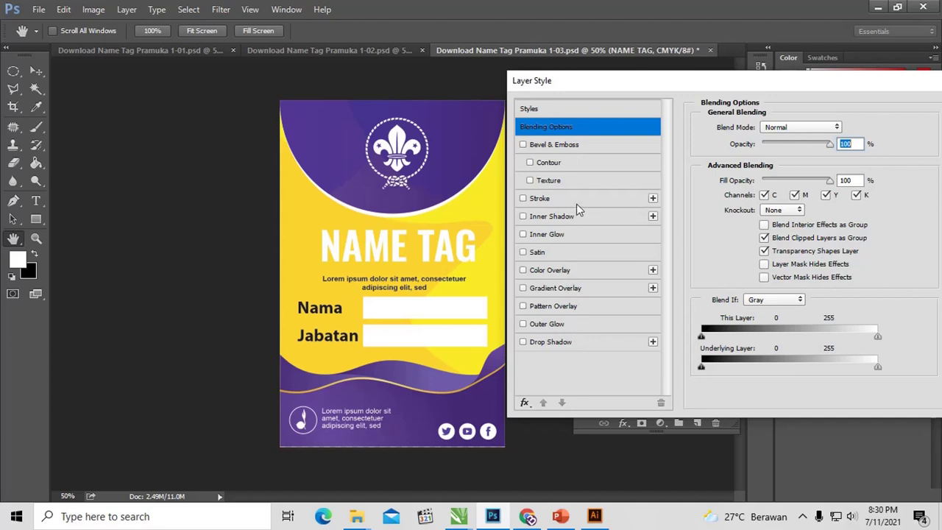
pyautogui.click(523, 200)
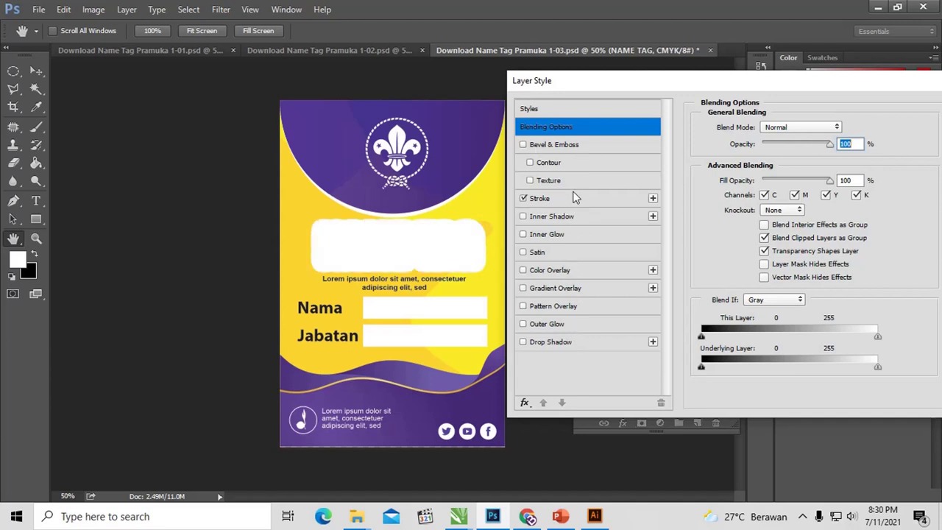
pyautogui.moveTo(583, 81); pyautogui.dragTo(585, 79)
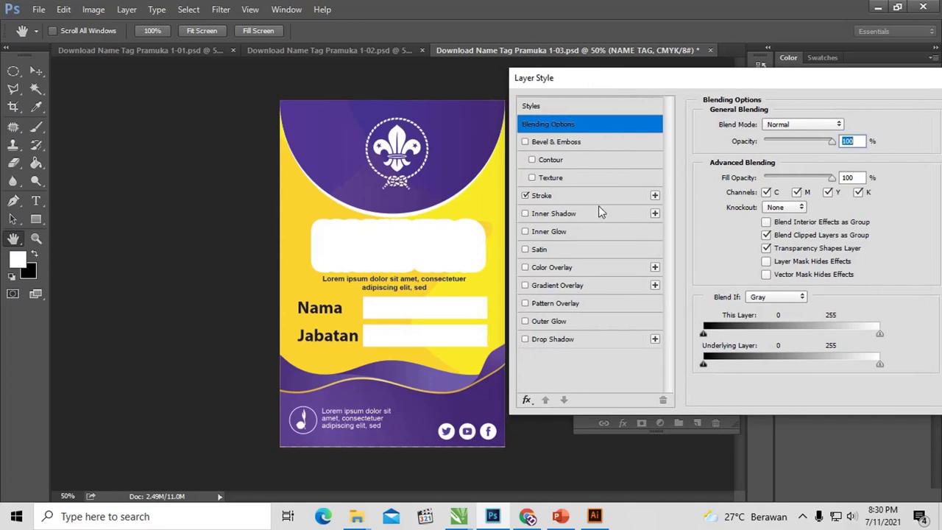
pyautogui.click(604, 198)
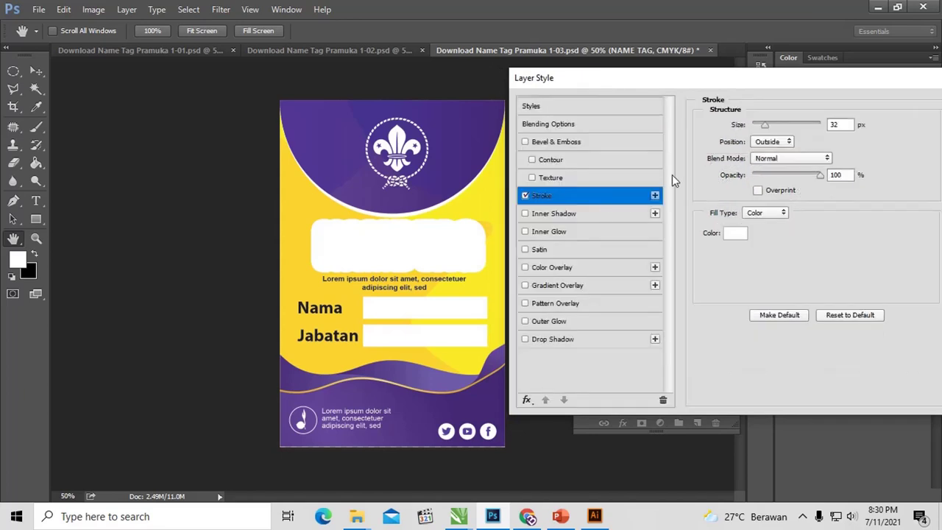
pyautogui.moveTo(651, 81); pyautogui.dragTo(669, 81)
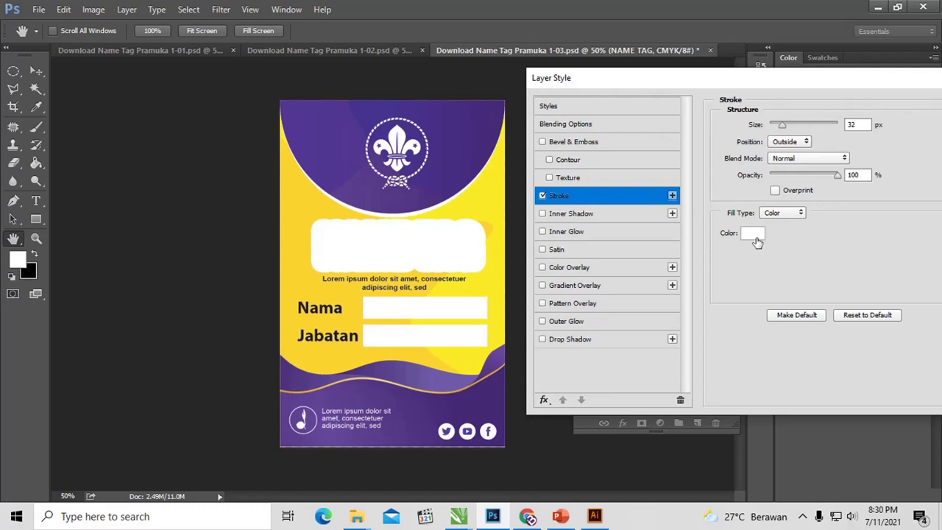
pyautogui.click(756, 237)
pyautogui.moveTo(649, 136); pyautogui.dragTo(653, 151)
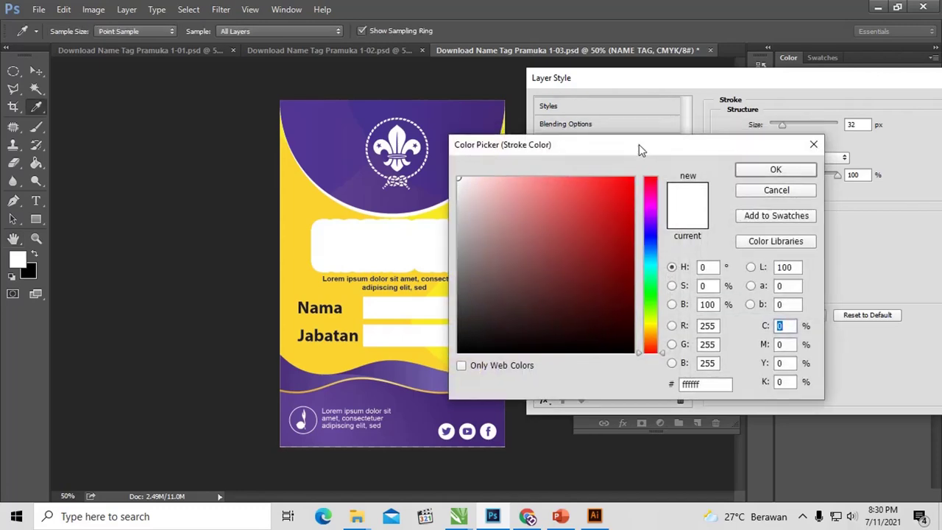
# Sample the card's purple as the NAME TAG stroke colour.
pyautogui.click(774, 190)
pyautogui.click(749, 239)
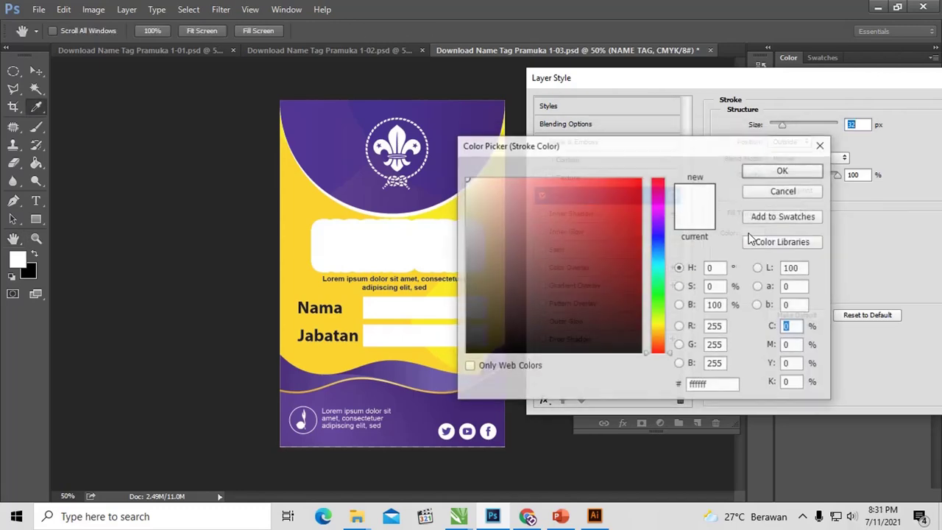
pyautogui.moveTo(579, 145); pyautogui.dragTo(676, 106)
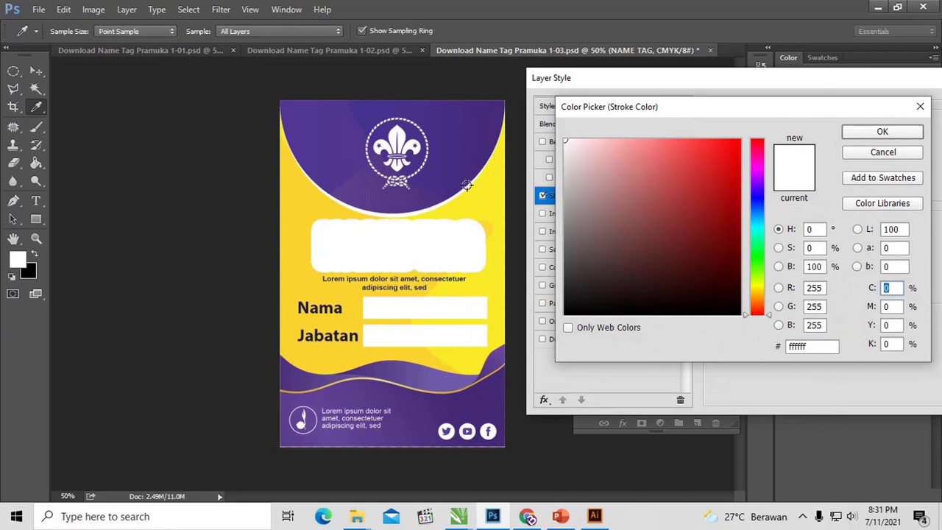
pyautogui.click(469, 151)
pyautogui.click(471, 150)
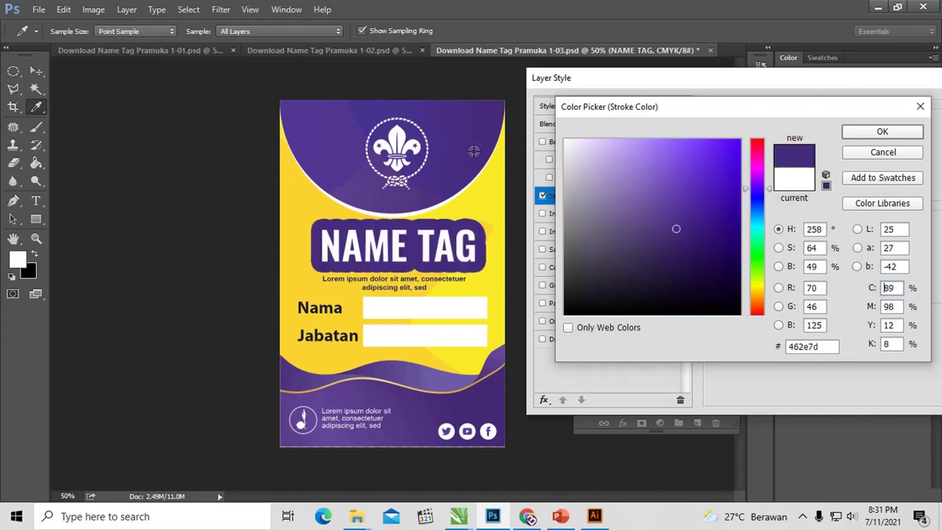
pyautogui.click(457, 134)
pyautogui.click(871, 133)
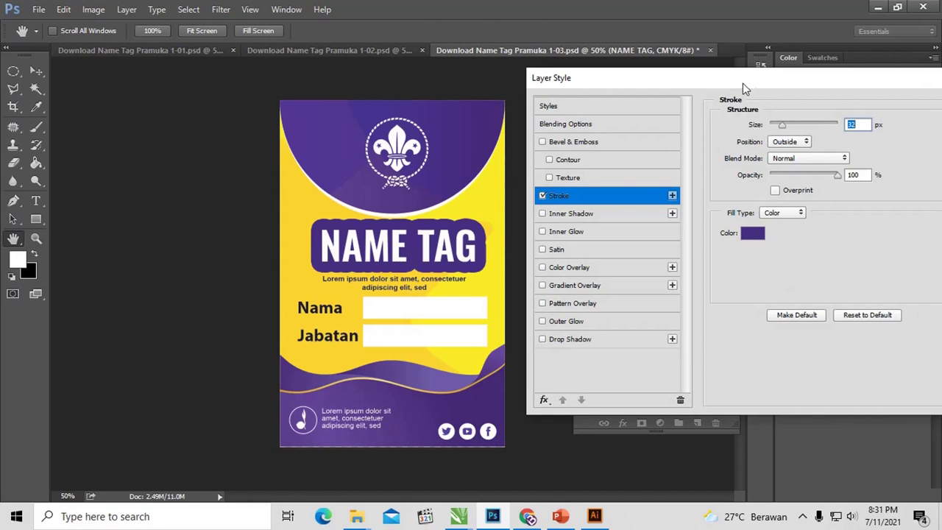
# Set the stroke size to 13 px and apply the layer style.
pyautogui.moveTo(743, 84); pyautogui.dragTo(704, 104)
pyautogui.moveTo(742, 147); pyautogui.dragTo(740, 151)
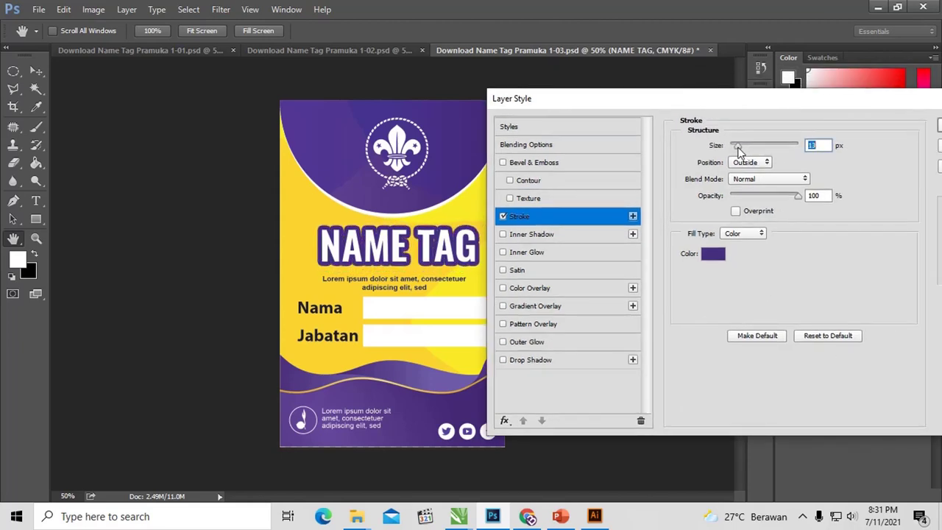
pyautogui.moveTo(690, 109); pyautogui.dragTo(669, 108)
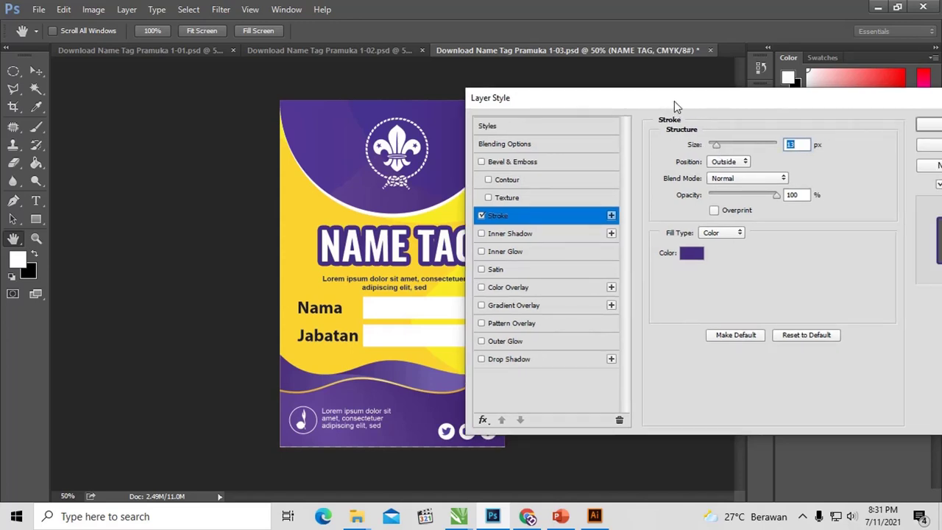
pyautogui.moveTo(674, 101)
pyautogui.mouseDown()
pyautogui.moveTo(775, 133)
pyautogui.moveTo(747, 87)
pyautogui.mouseUp()
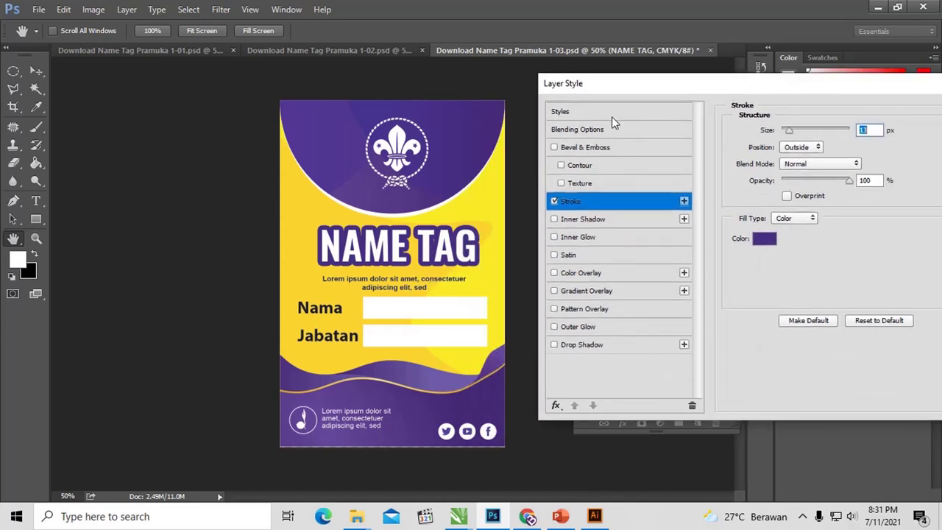
pyautogui.moveTo(633, 92); pyautogui.dragTo(598, 93)
pyautogui.moveTo(718, 87); pyautogui.dragTo(560, 87)
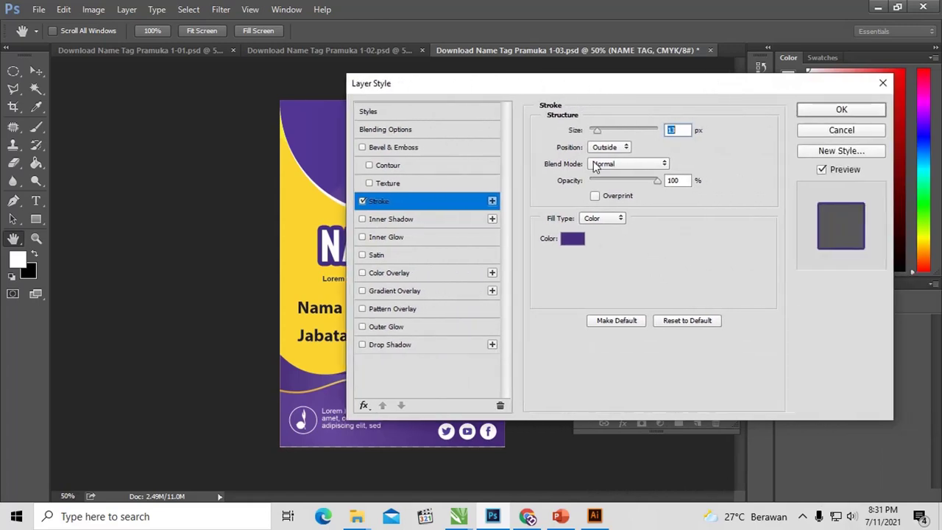
pyautogui.click(842, 107)
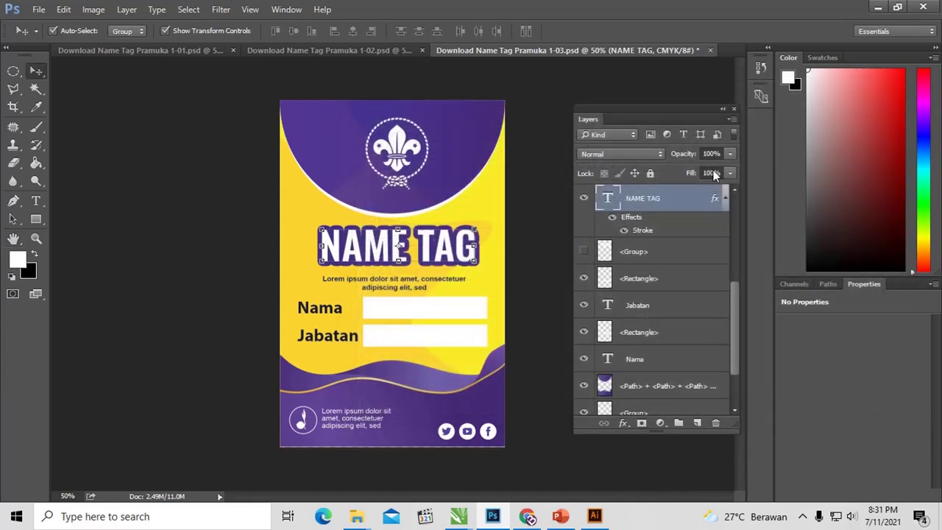
# Select the social-media icon group, zoom in, and nudge it slightly up and right.
pyautogui.click(560, 278)
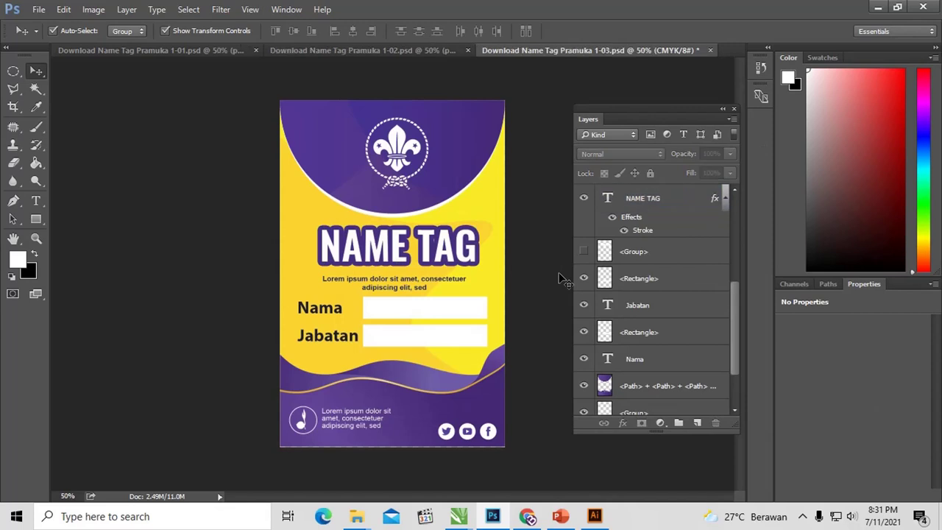
pyautogui.click(490, 433)
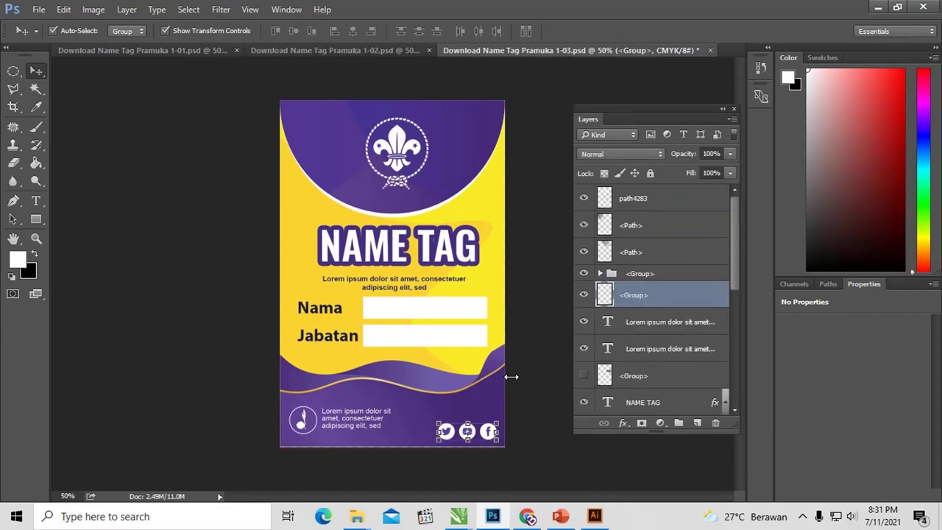
pyautogui.click(469, 436)
pyautogui.hotkey('ctrl', 't')
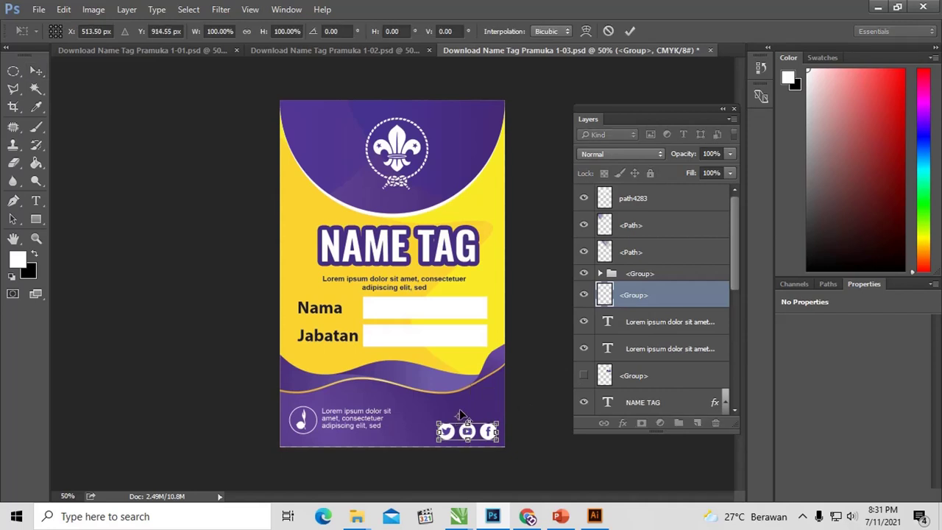
pyautogui.press('Return')
pyautogui.press('z')
pyautogui.moveTo(460, 430)
pyautogui.mouseDown()
pyautogui.moveTo(477, 433)
pyautogui.moveTo(454, 242)
pyautogui.moveTo(476, 263)
pyautogui.mouseUp()
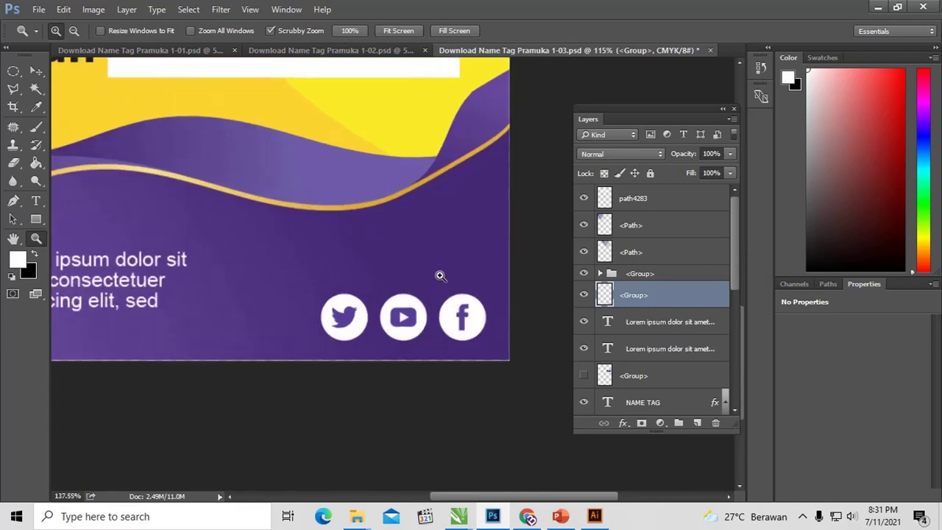
pyautogui.press('v')
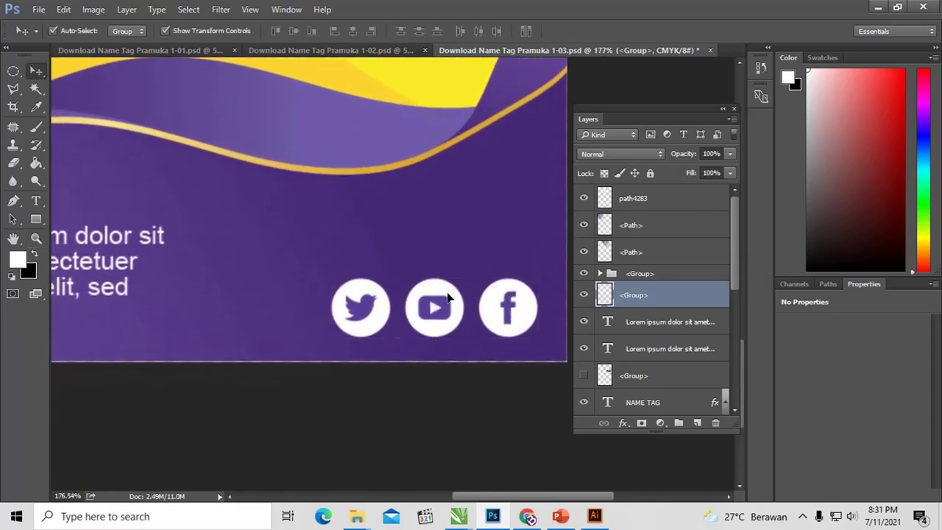
pyautogui.moveTo(450, 307); pyautogui.dragTo(455, 304)
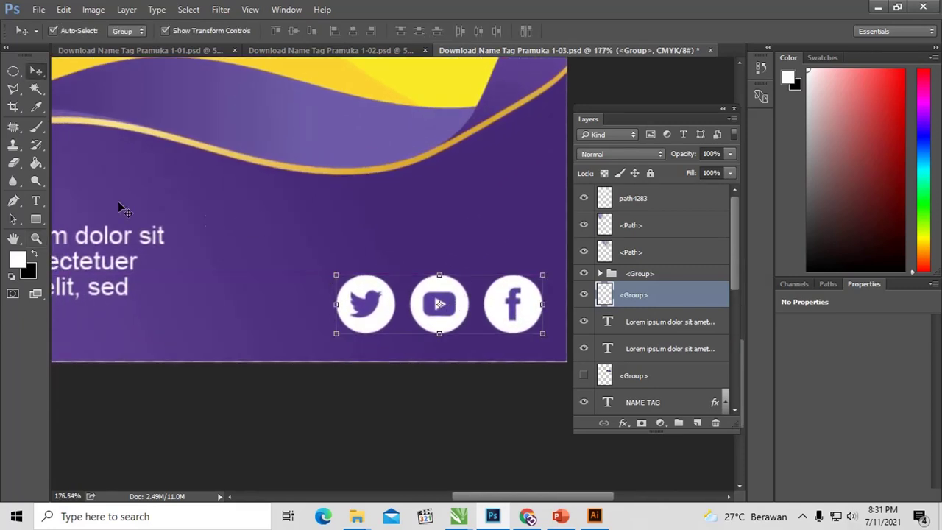
# Pick the Eraser, enlarge the brush, and undo a test erasure of the social icons.
pyautogui.click(15, 165)
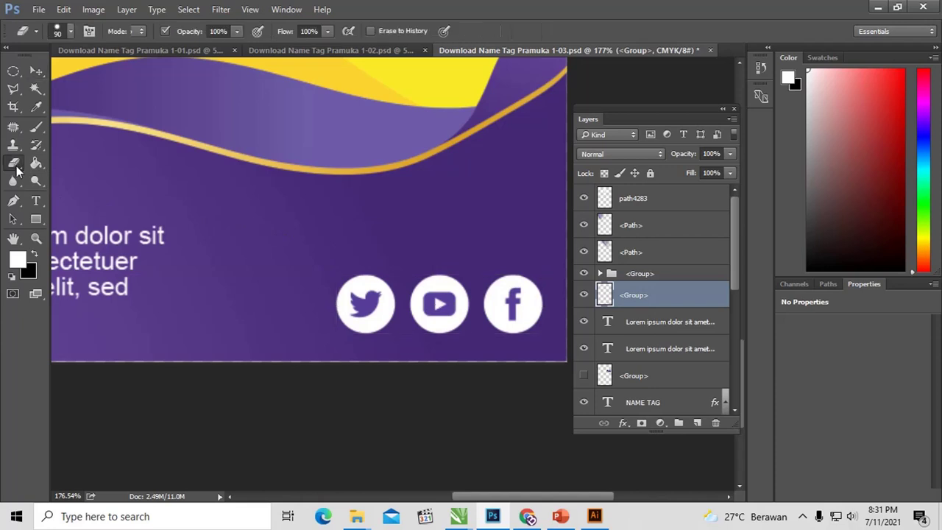
pyautogui.press(']')
pyautogui.press(']')
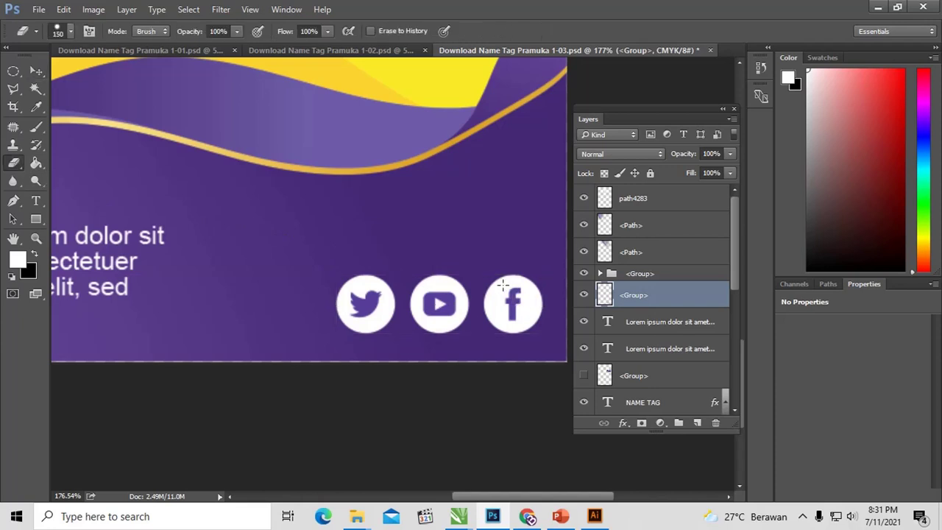
pyautogui.press(']')
pyautogui.press(']')
pyautogui.press(']')
pyautogui.click(516, 304)
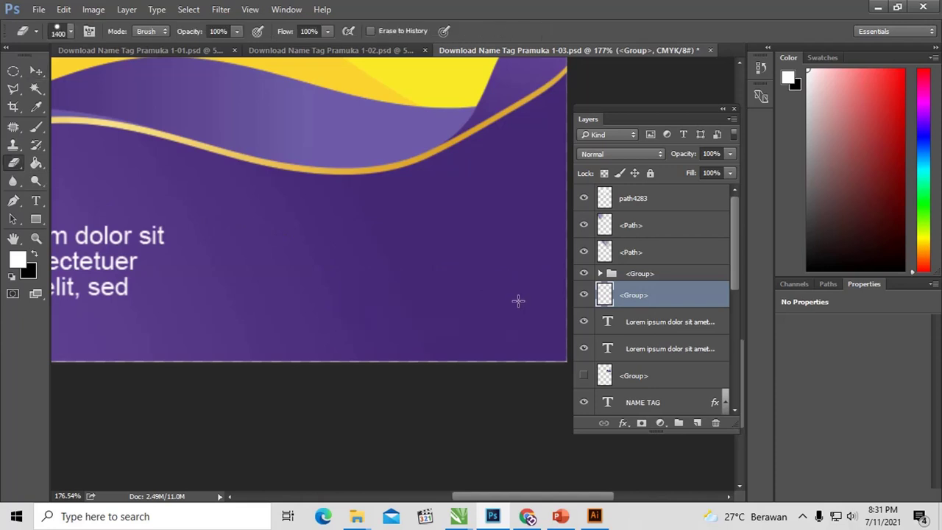
pyautogui.hotkey('ctrl', 'z')
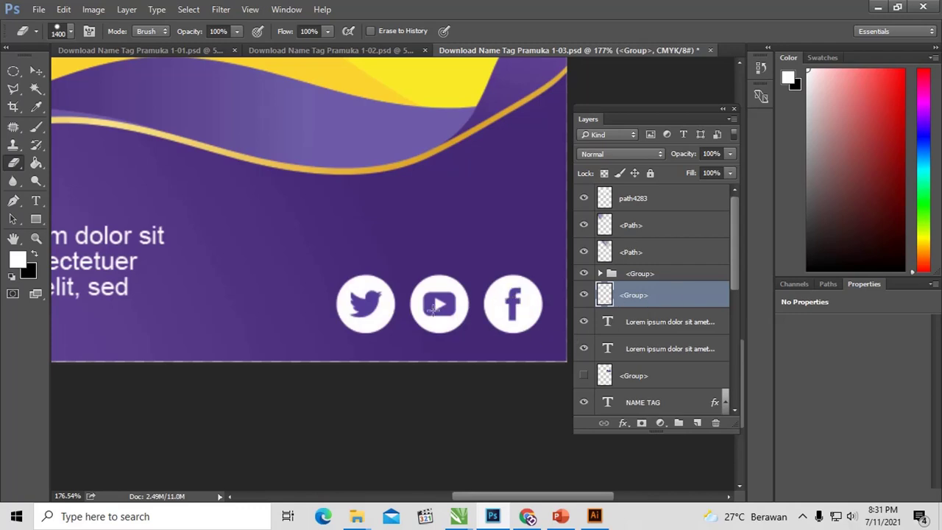
# Set the eraser to 9% hardness and 21 px, undo a Facebook-icon test erase, and zoom out.
pyautogui.rightClick(383, 259)
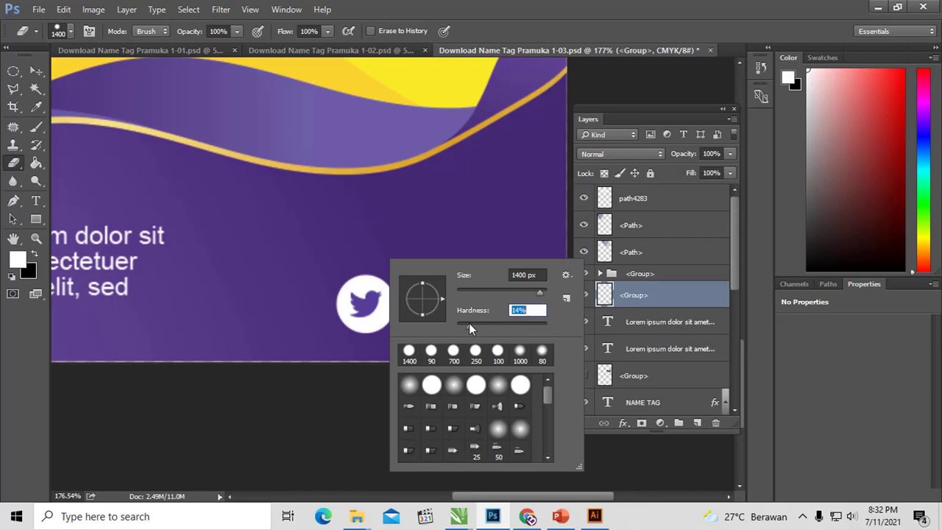
pyautogui.write('9')
pyautogui.rightClick(464, 208)
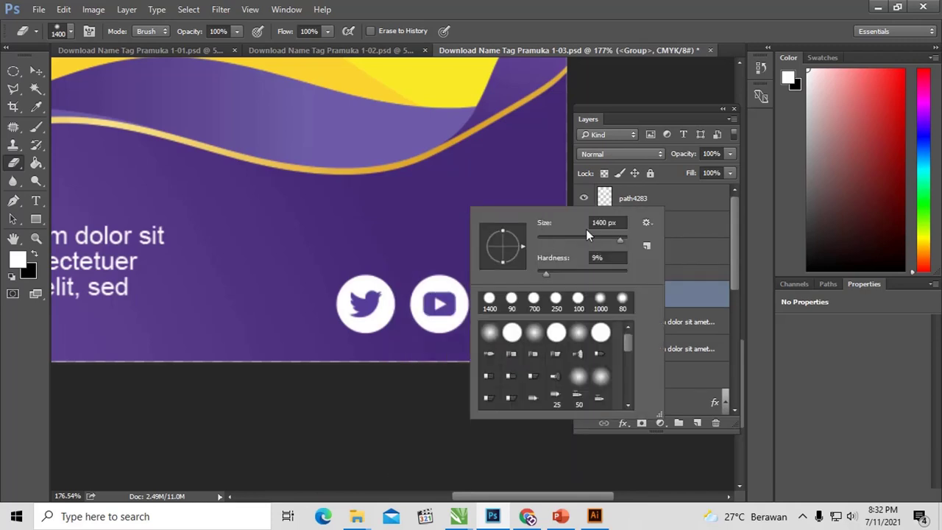
pyautogui.write('21')
pyautogui.press('Return')
pyautogui.moveTo(531, 280)
pyautogui.mouseDown()
pyautogui.moveTo(536, 324)
pyautogui.moveTo(524, 295)
pyautogui.moveTo(517, 335)
pyautogui.moveTo(485, 297)
pyautogui.mouseUp()
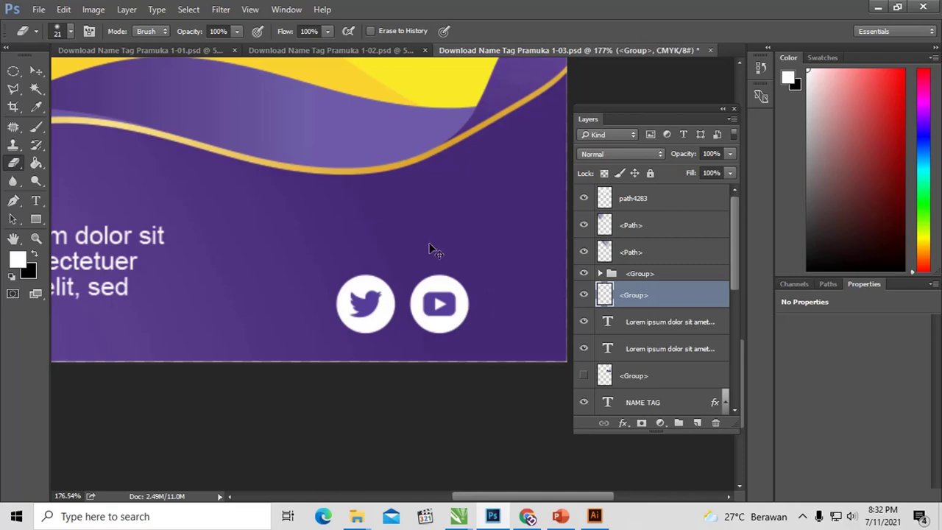
pyautogui.hotkey('ctrl', 'alt', 'z')
pyautogui.hotkey('ctrl', 'alt', 'z')
pyautogui.hotkey('ctrl', 'alt', 'z')
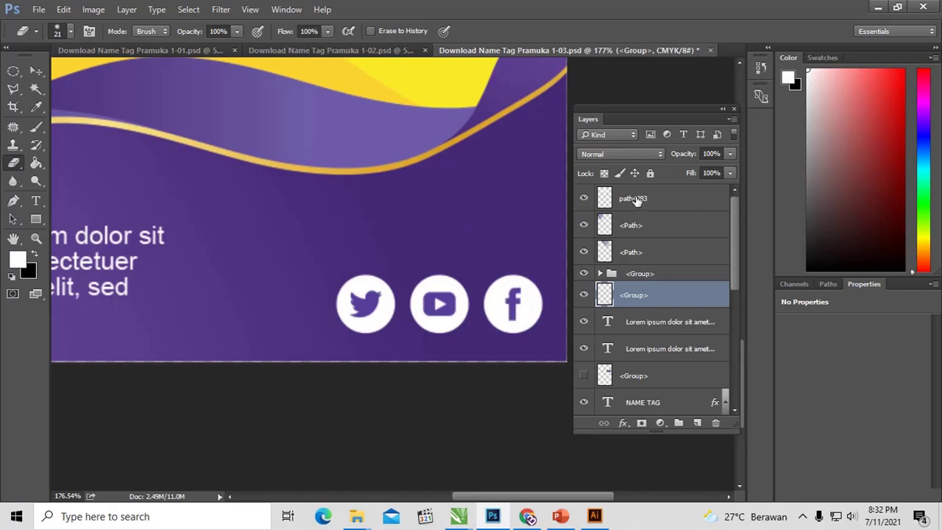
pyautogui.hotkey('ctrl', '-')
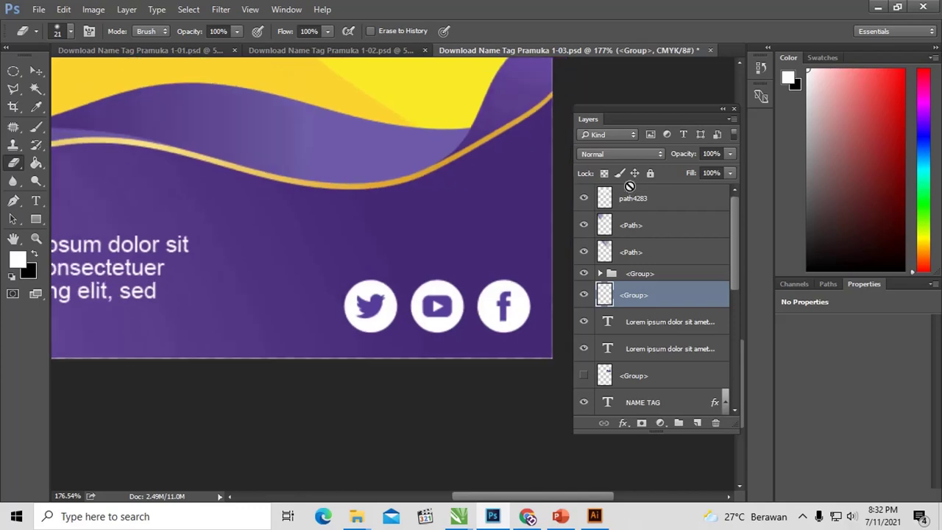
pyautogui.hotkey('ctrl', '-')
pyautogui.hotkey('ctrl', '-')
pyautogui.hotkey('ctrl', '-')
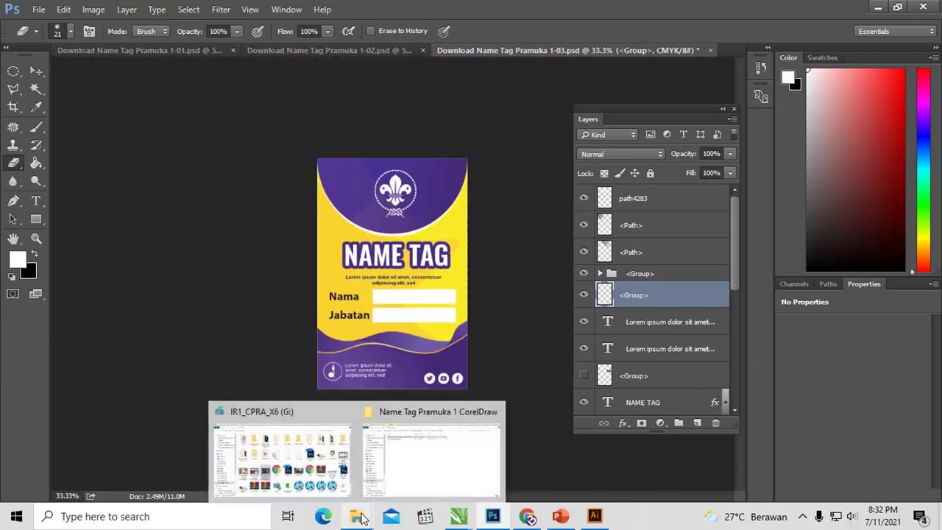
pyautogui.moveTo(459, 516)
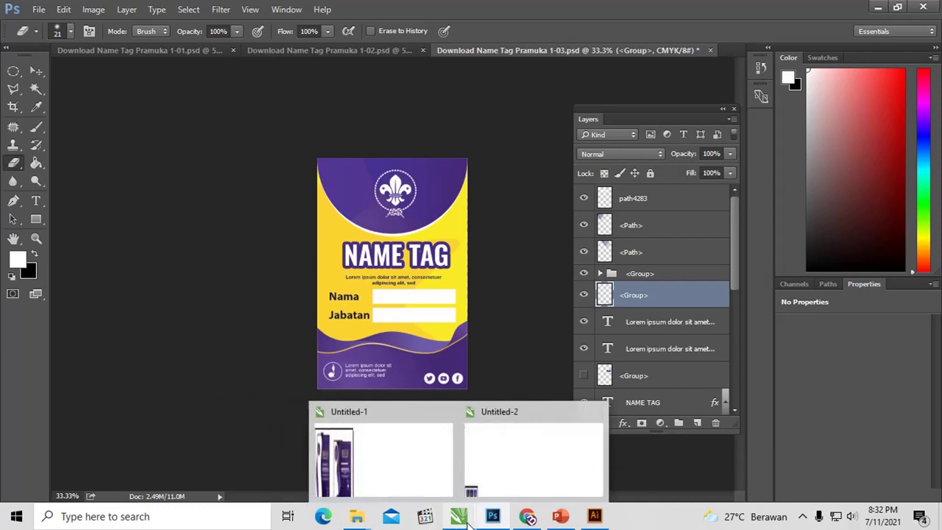
pyautogui.moveTo(534, 449)
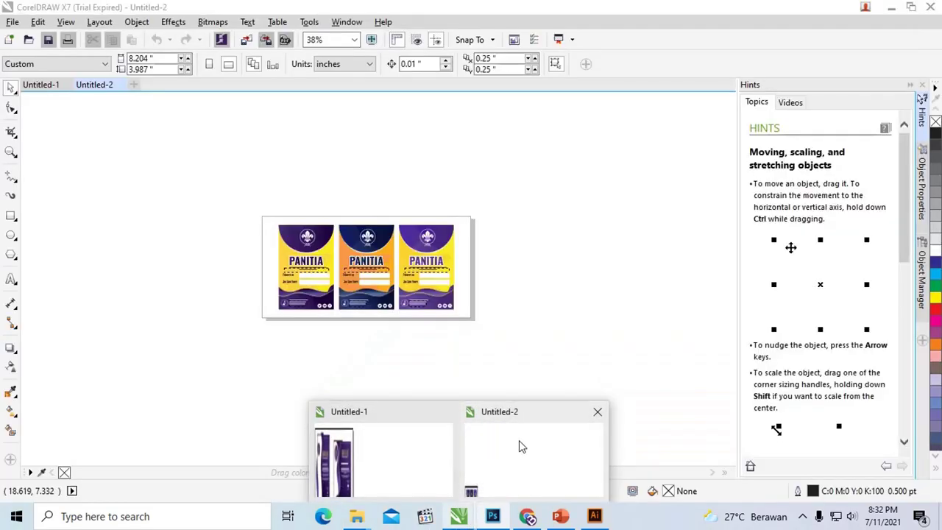
# Bring the Untitled-2 drawing forward and zoom in on its three PANITIA name tag cards.
pyautogui.click(513, 428)
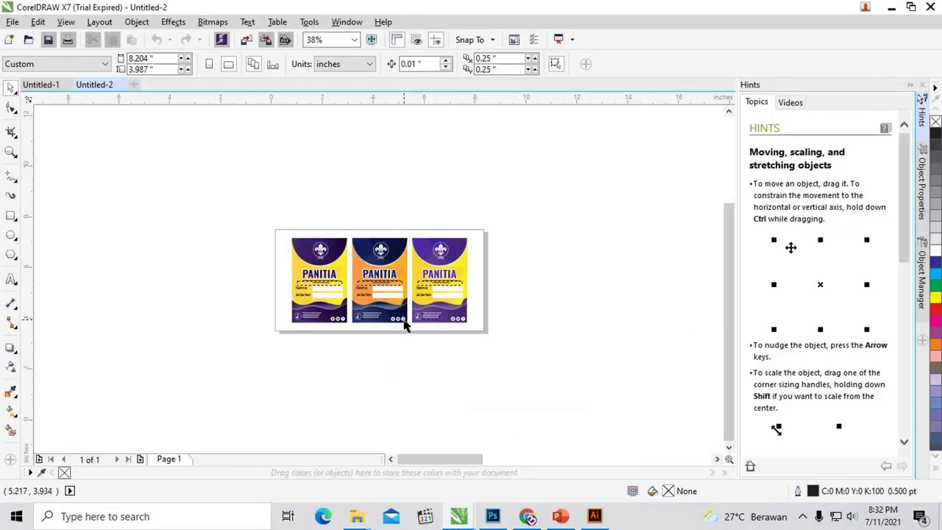
pyautogui.press('z')
pyautogui.moveTo(265, 219); pyautogui.dragTo(492, 333)
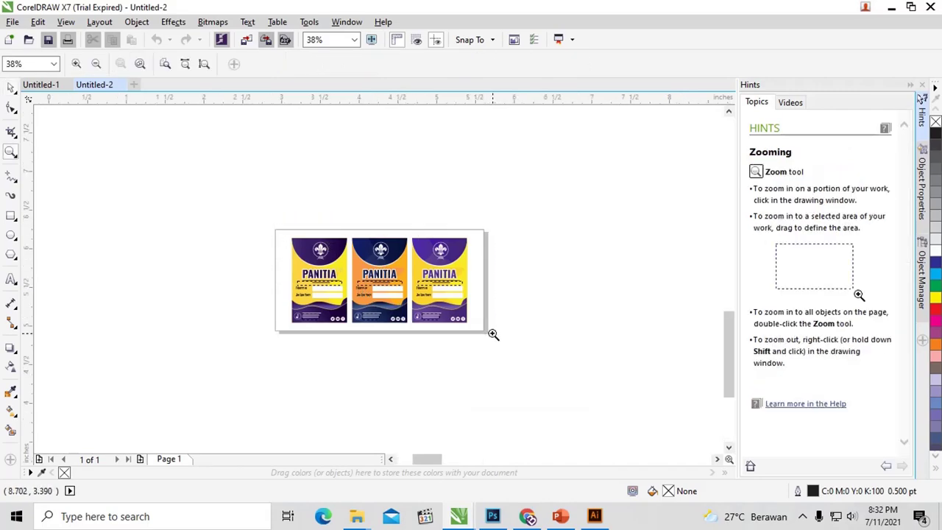
pyautogui.moveTo(75, 126); pyautogui.dragTo(671, 439)
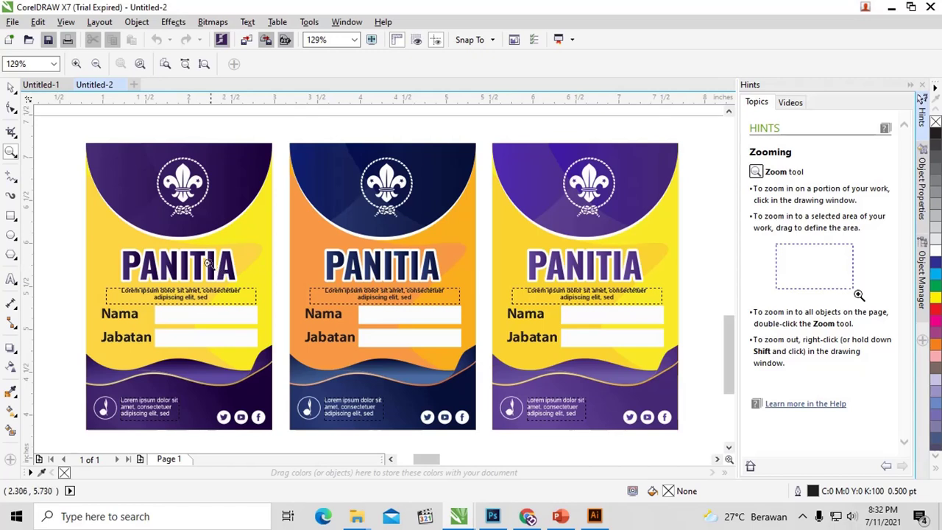
# Select the first card's PANITIA title and try small moves, undoing each one.
pyautogui.click(12, 88)
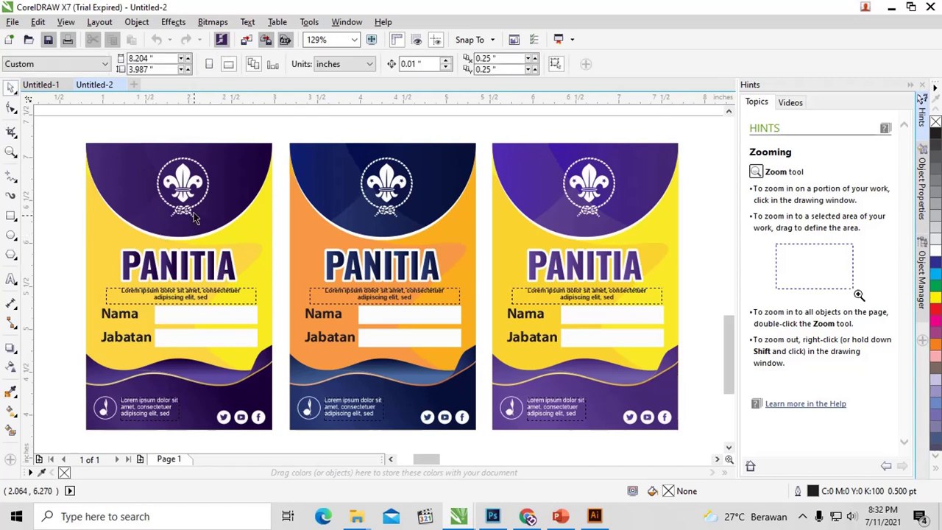
pyautogui.click(184, 268)
pyautogui.moveTo(182, 265); pyautogui.dragTo(186, 262)
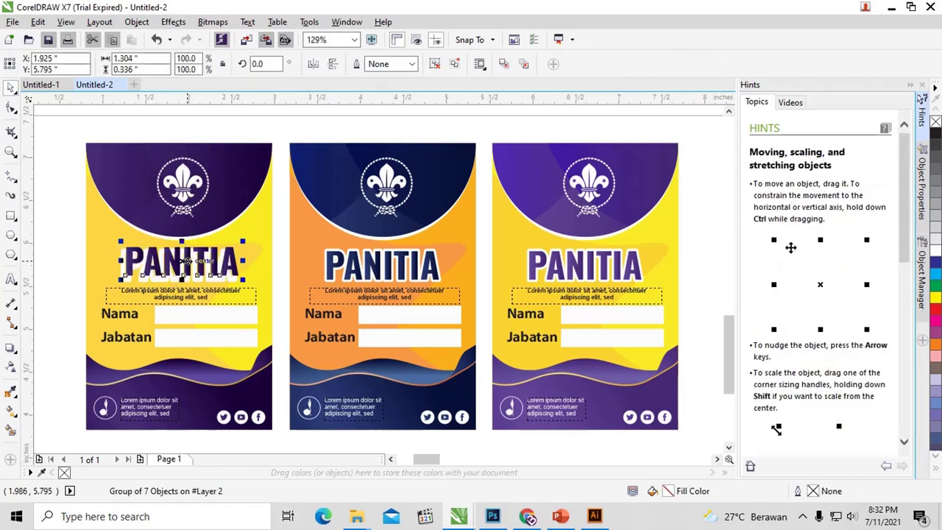
pyautogui.hotkey('ctrl', 'z')
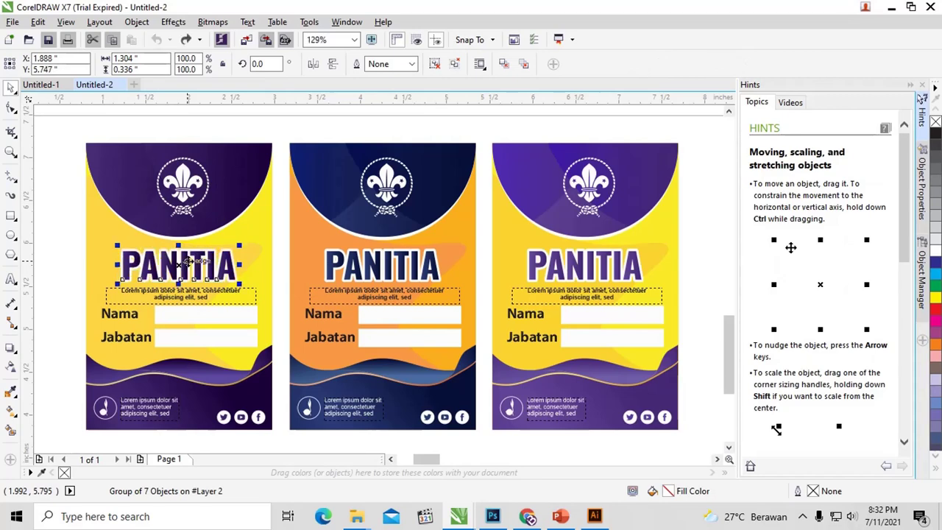
pyautogui.hscroll(-1, 154, 270)
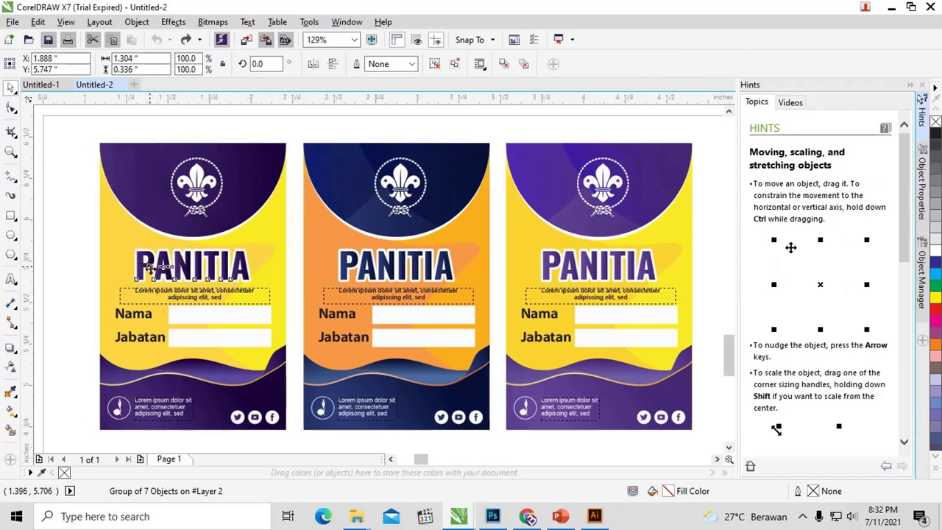
pyautogui.scroll(5, 152, 269)
pyautogui.moveTo(219, 263); pyautogui.dragTo(244, 255)
pyautogui.hotkey('ctrl', 'z')
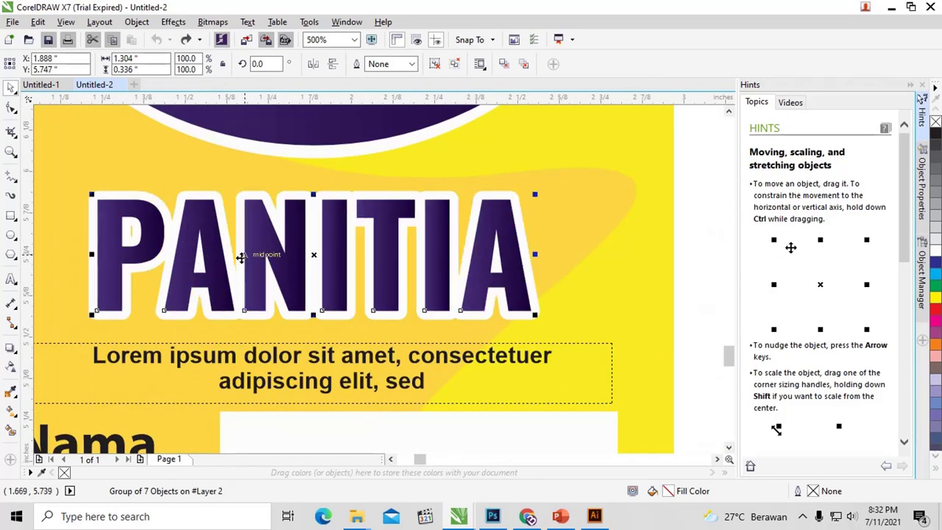
pyautogui.scroll(-3, 246, 253)
pyautogui.scroll(-3, 251, 256)
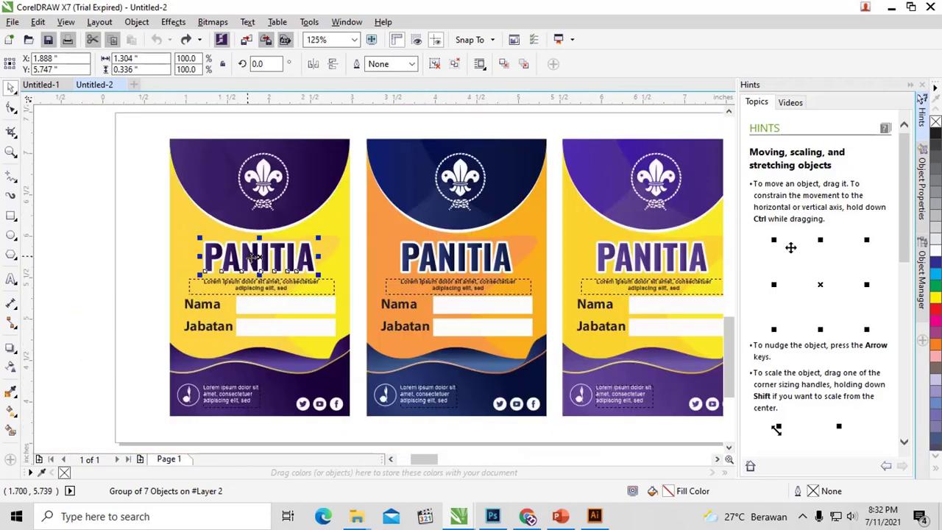
pyautogui.hscroll(-3, 427, 465)
pyautogui.hscroll(-3, 331, 446)
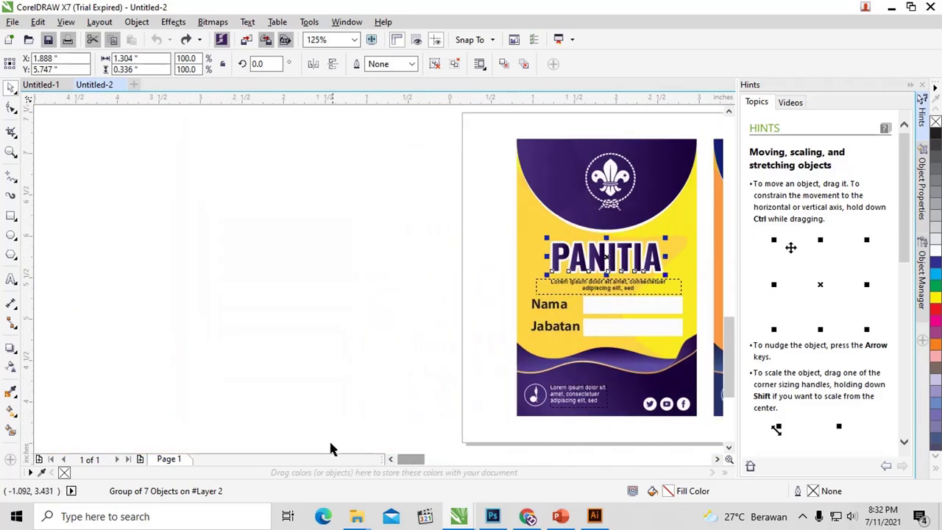
pyautogui.hscroll(5, 416, 460)
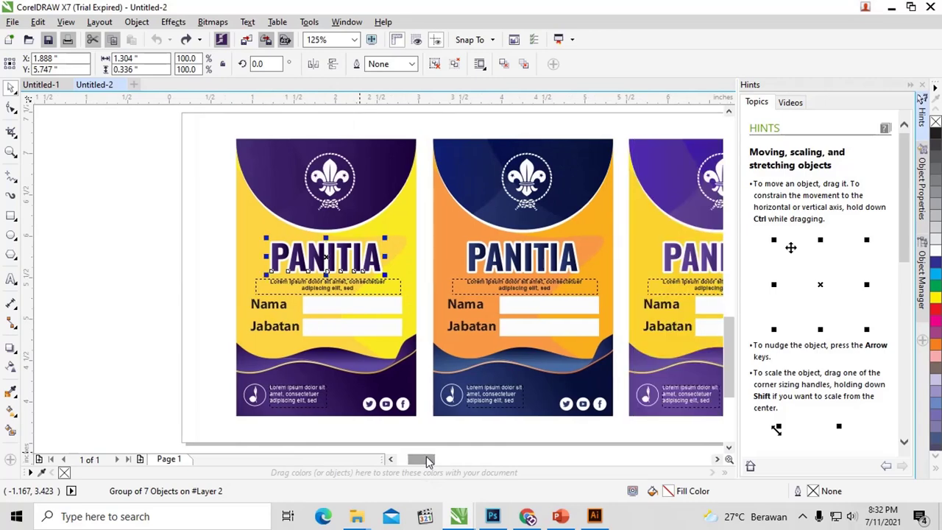
# Add 'NAME TAG' text left of the first card and set it to Oswald Bold.
pyautogui.click(10, 278)
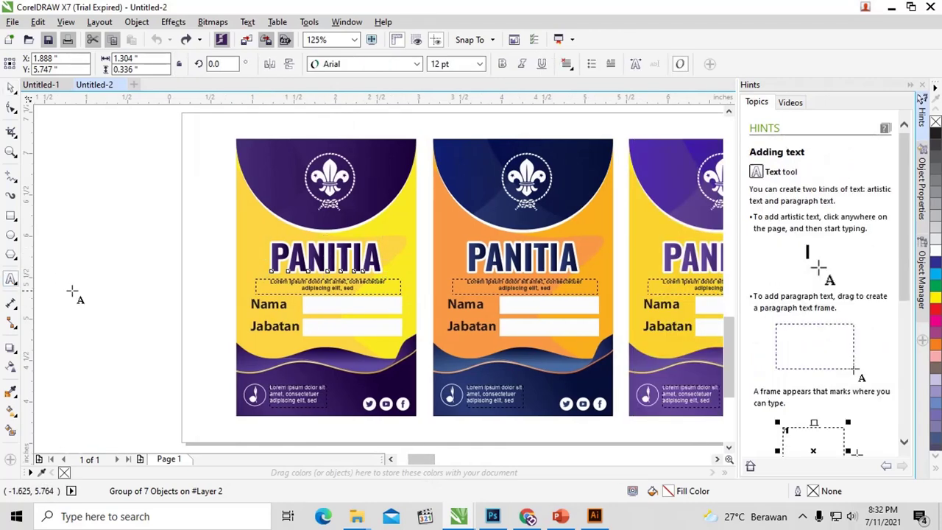
pyautogui.click(108, 243)
pyautogui.write('NA')
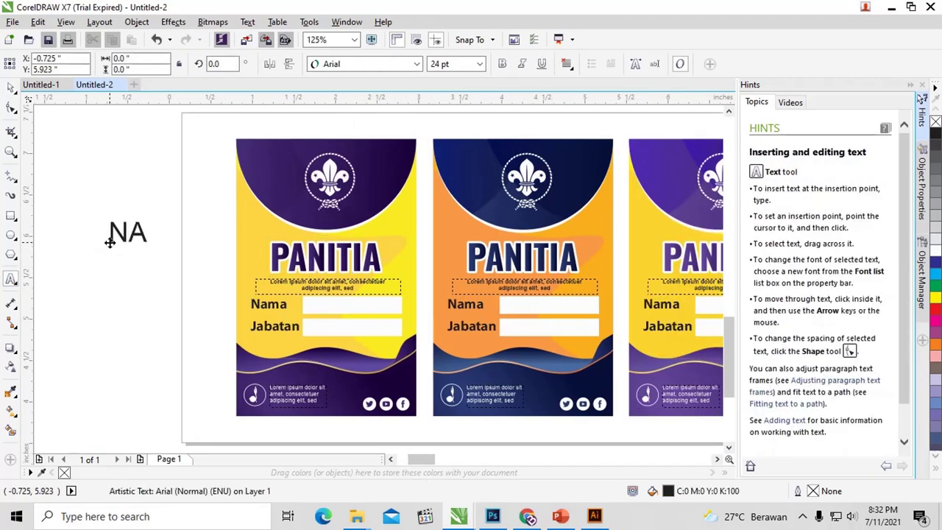
pyautogui.write('ME TA')
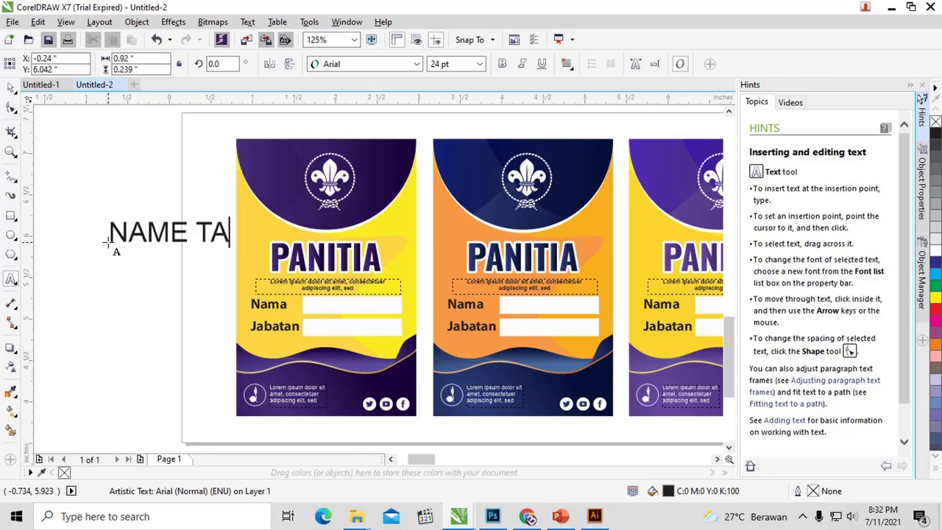
pyautogui.write('G')
pyautogui.hotkey('ctrl', 'a')
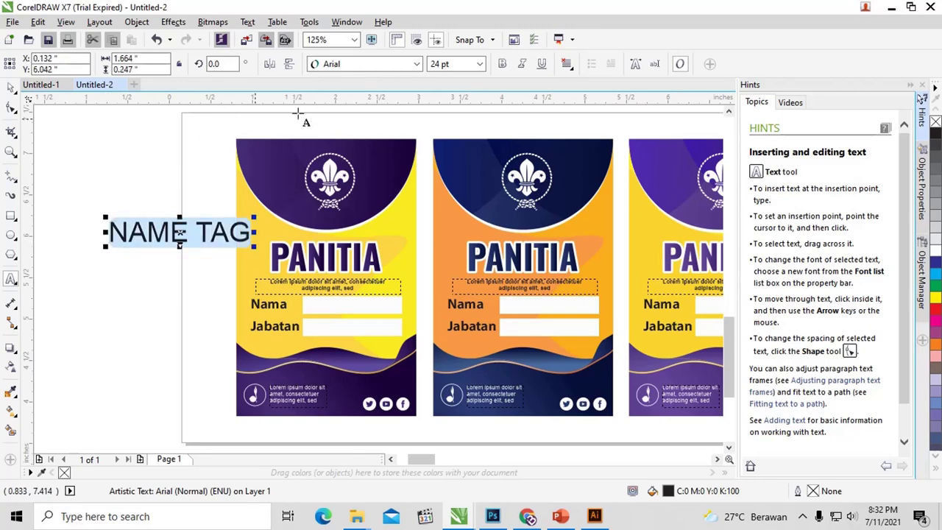
pyautogui.click(365, 64)
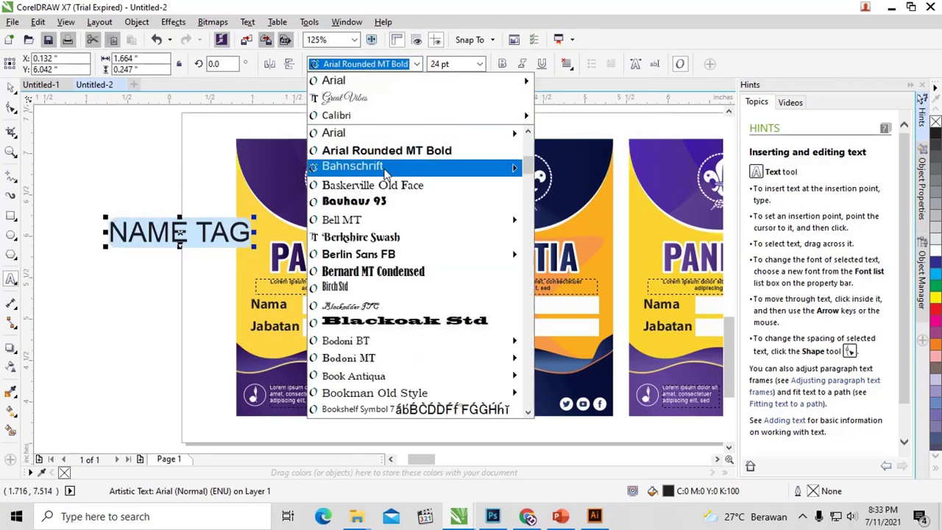
pyautogui.press('Escape')
pyautogui.write('o')
pyautogui.click(352, 65)
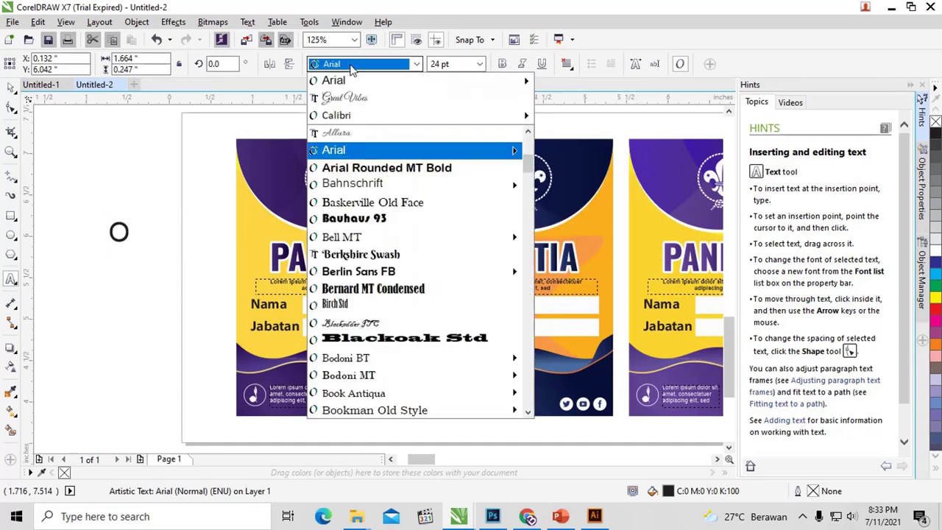
pyautogui.write('o')
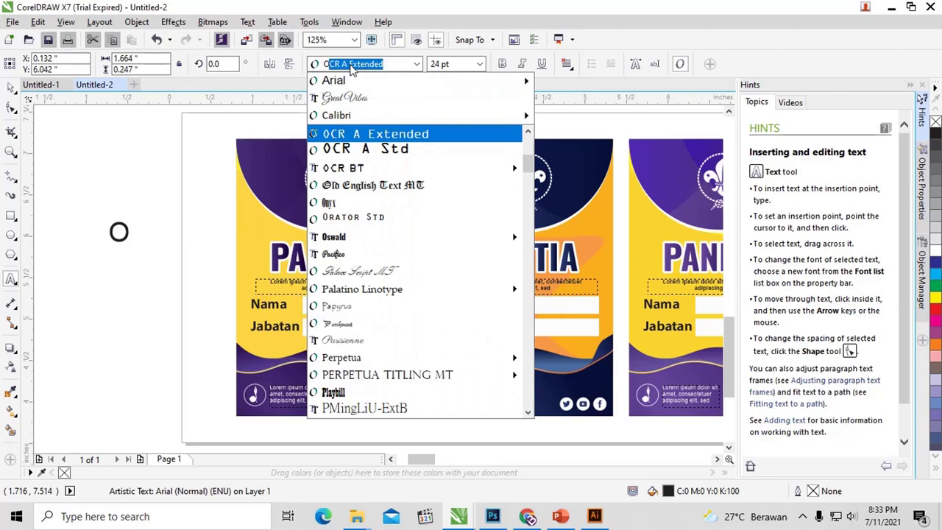
pyautogui.moveTo(334, 236)
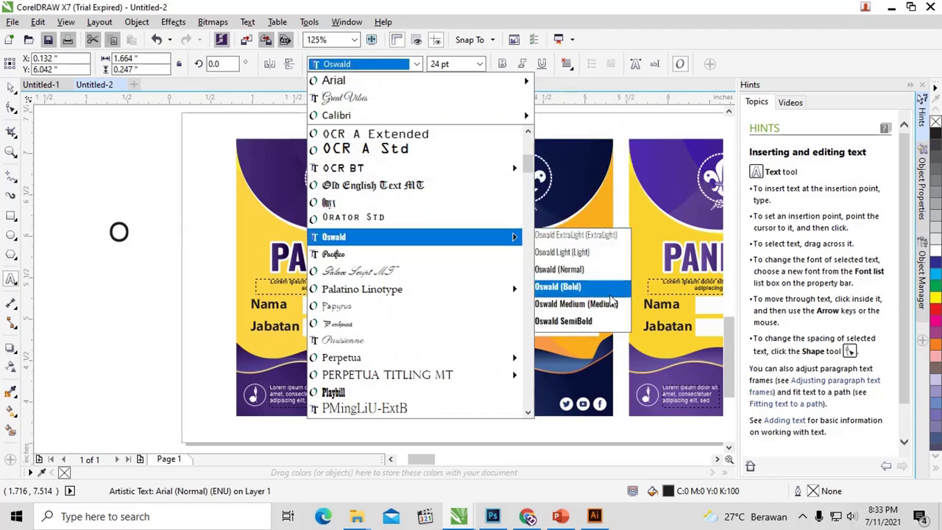
pyautogui.click(563, 287)
# Replace the placeholder letter with 'NAME TAG' in Oswald Bold and nudge it right.
pyautogui.moveTo(112, 232); pyautogui.dragTo(128, 214)
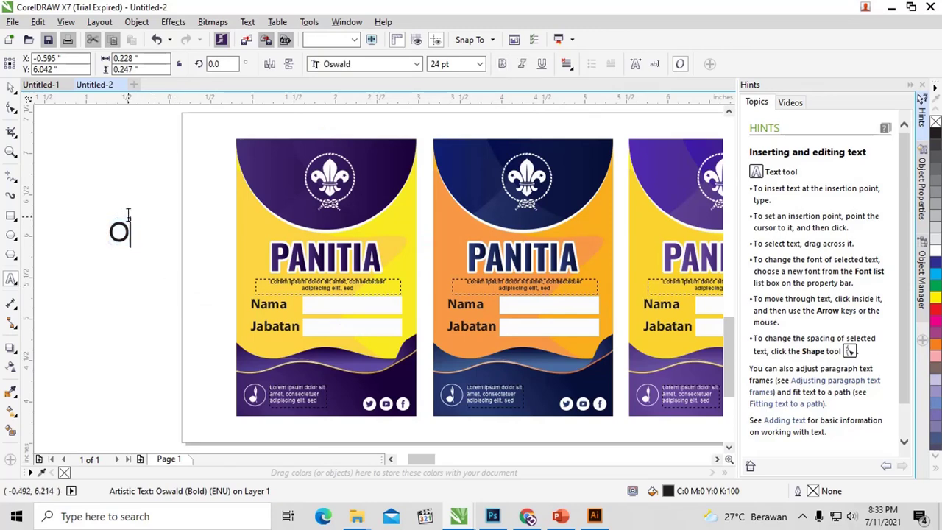
pyautogui.write('NAME TAG')
pyautogui.click(418, 65)
pyautogui.moveTo(368, 97)
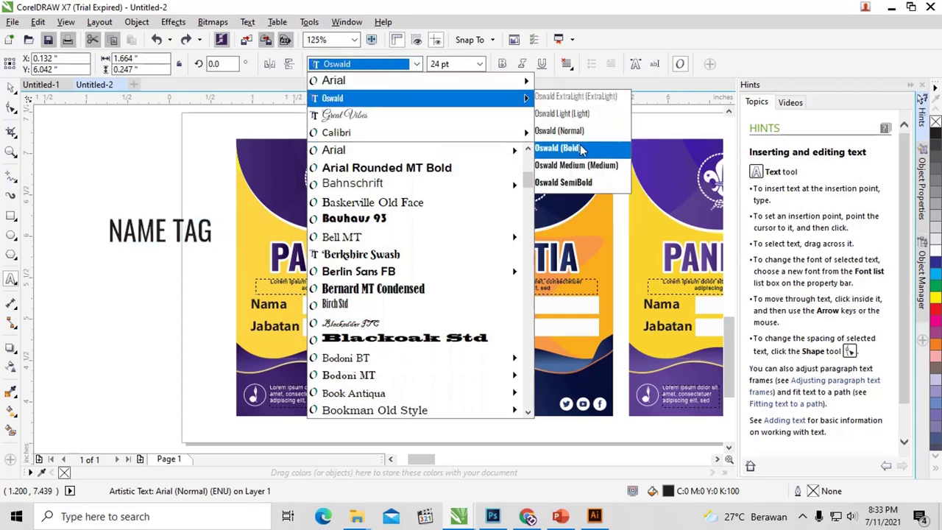
pyautogui.click(558, 148)
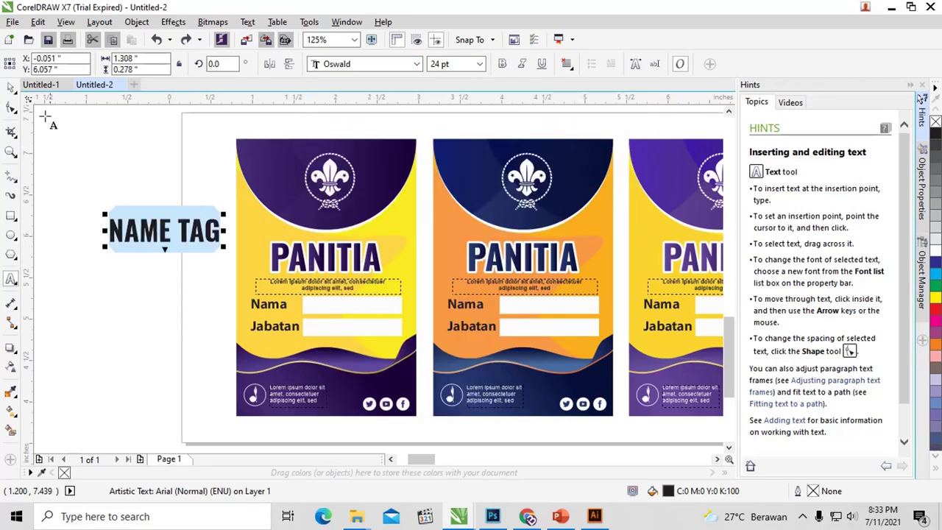
pyautogui.click(11, 87)
pyautogui.moveTo(213, 234); pyautogui.dragTo(227, 237)
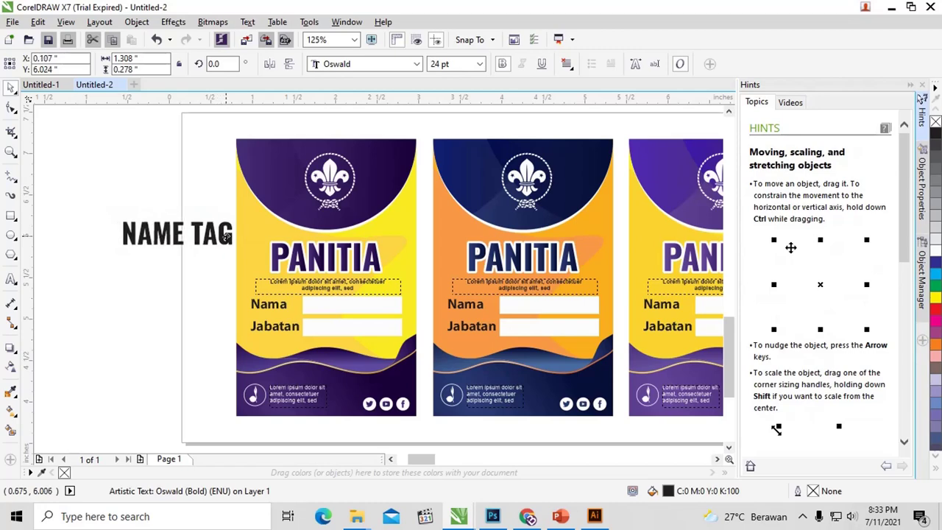
pyautogui.click(227, 237)
# Zoom in on the first card, nudge NAME TAG up, and move purple PANITIA beside it.
pyautogui.press('z')
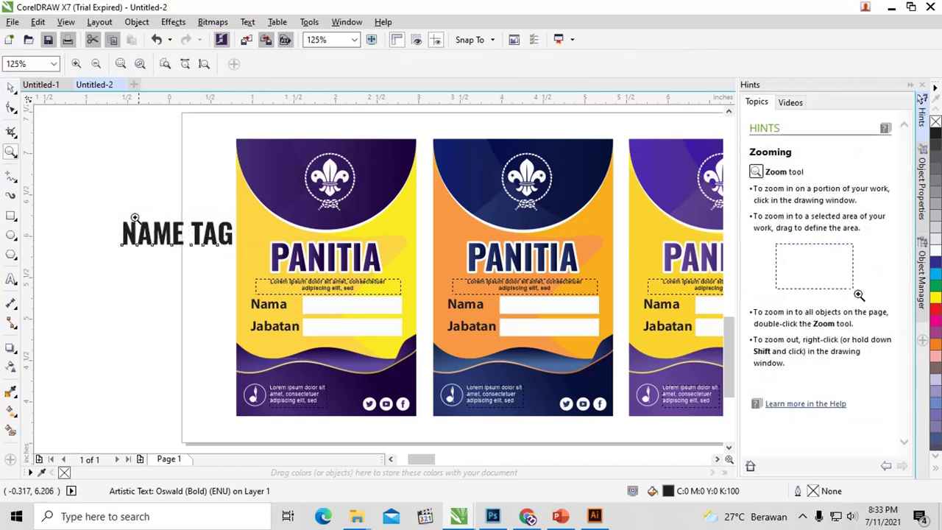
pyautogui.moveTo(101, 205); pyautogui.dragTo(465, 305)
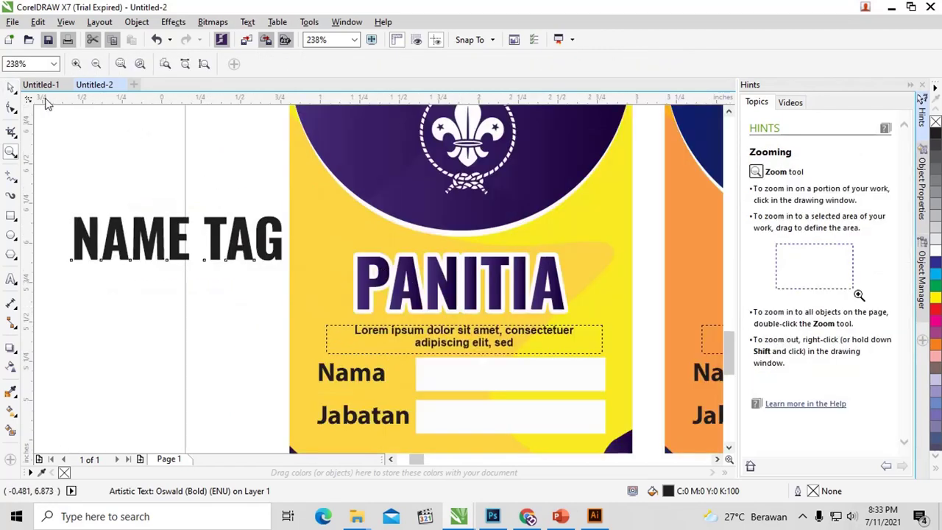
pyautogui.click(11, 86)
pyautogui.press('Escape')
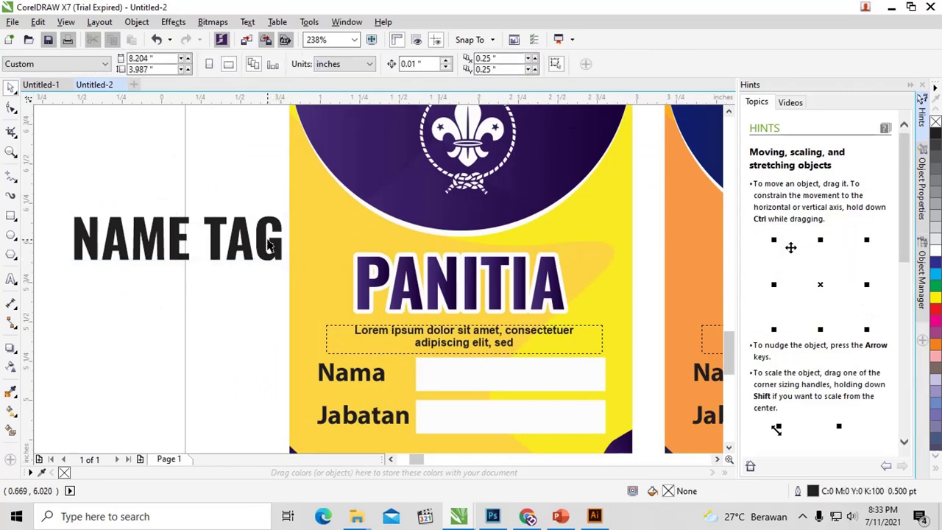
pyautogui.moveTo(270, 245); pyautogui.dragTo(263, 231)
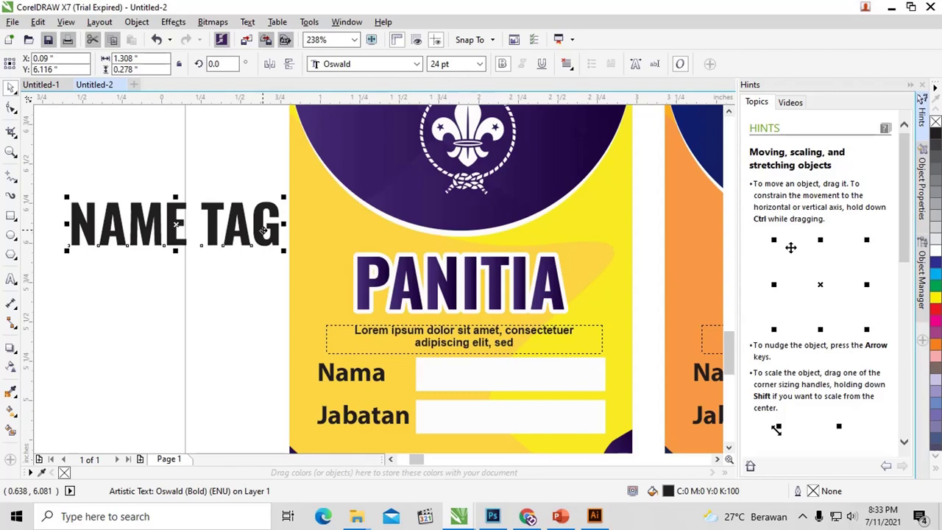
pyautogui.moveTo(382, 270)
pyautogui.mouseDown()
pyautogui.moveTo(412, 258)
pyautogui.moveTo(331, 225)
pyautogui.moveTo(331, 234)
pyautogui.mouseUp()
pyautogui.click(258, 240)
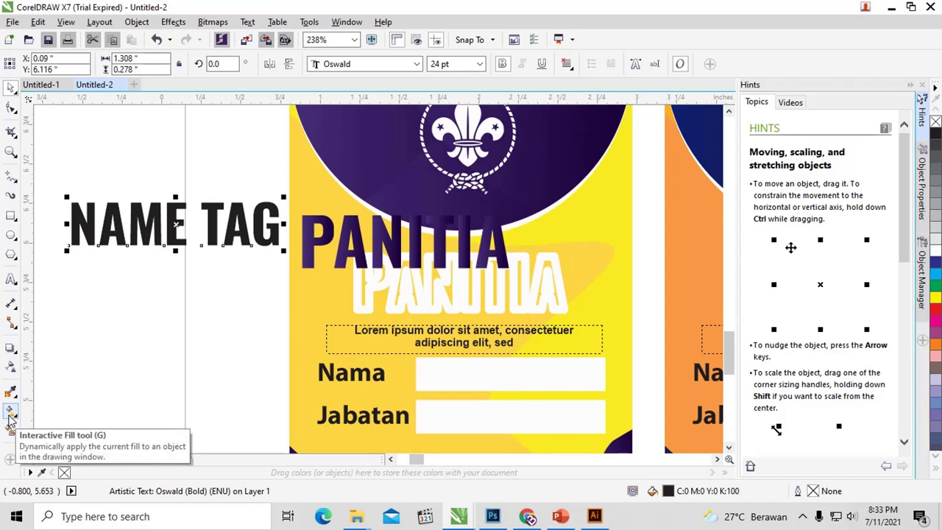
pyautogui.click(66, 365)
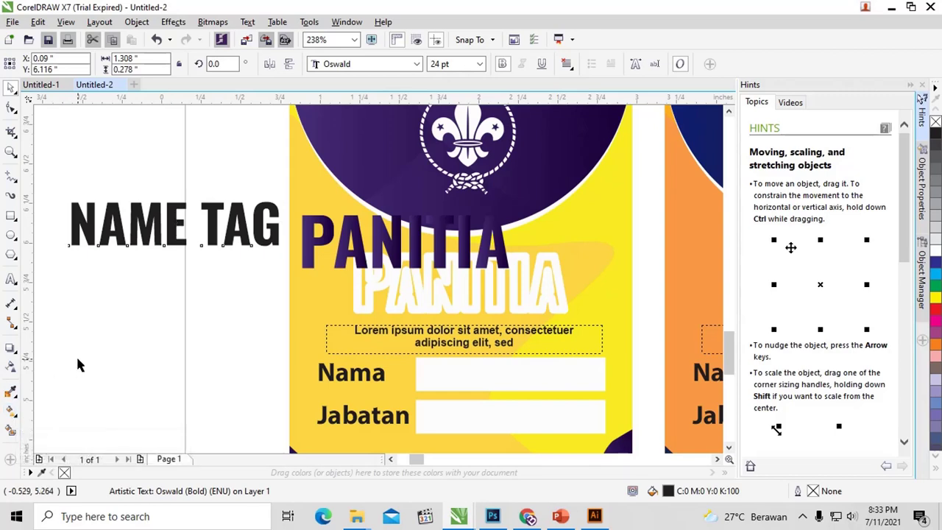
pyautogui.click(169, 213)
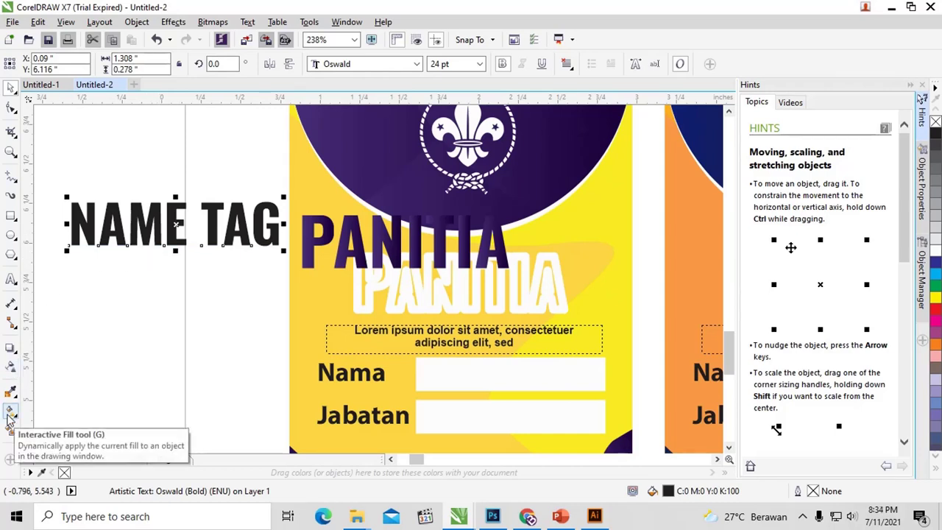
# Copy PANITIA's purple fountain fill onto NAME TAG and angle it diagonally across the words.
pyautogui.click(10, 417)
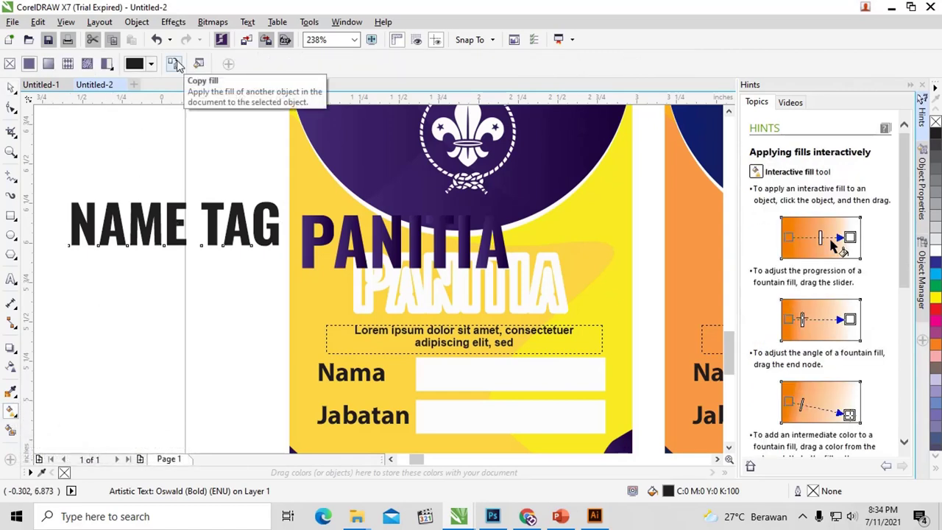
pyautogui.click(175, 64)
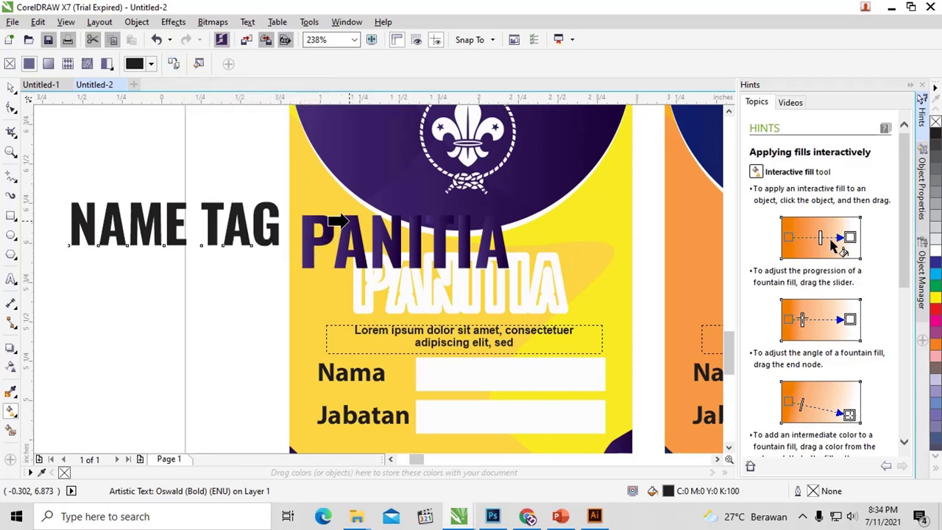
pyautogui.click(338, 221)
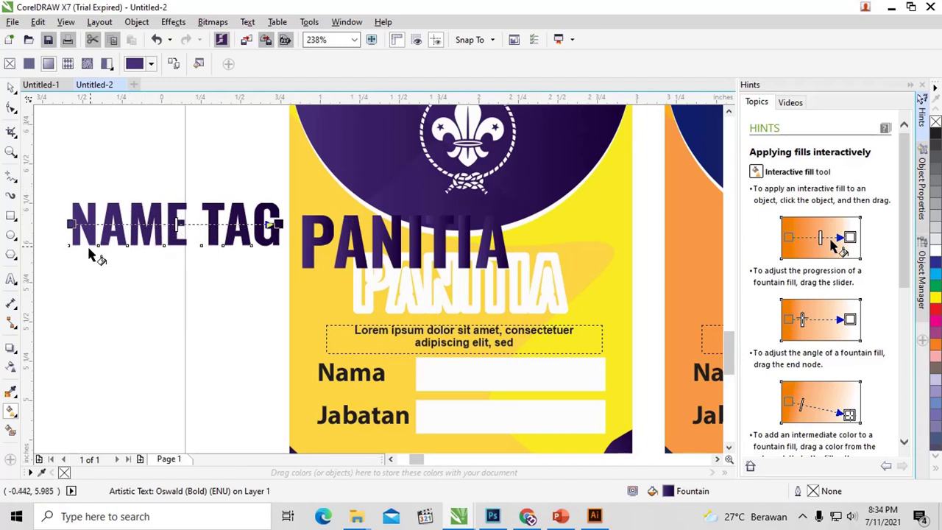
pyautogui.moveTo(83, 255); pyautogui.dragTo(253, 174)
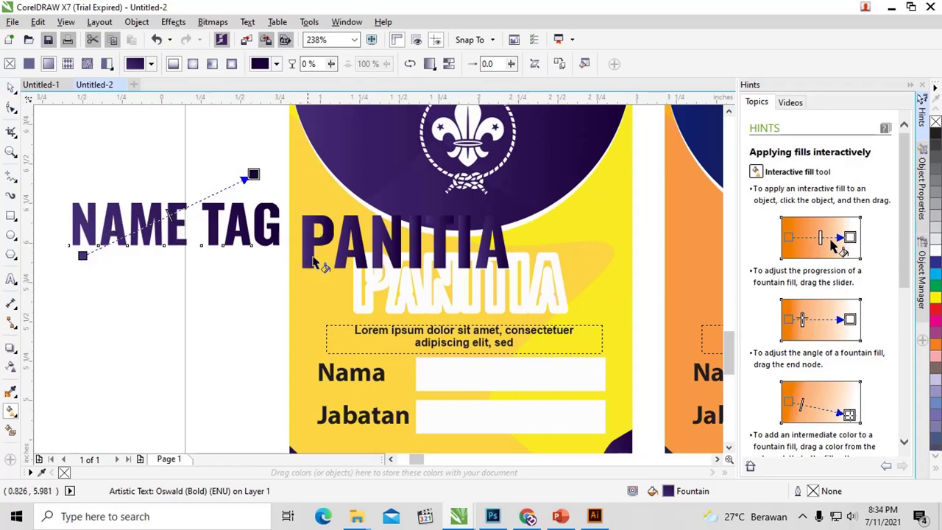
pyautogui.scroll(3, 347, 246)
pyautogui.scroll(-2, 402, 221)
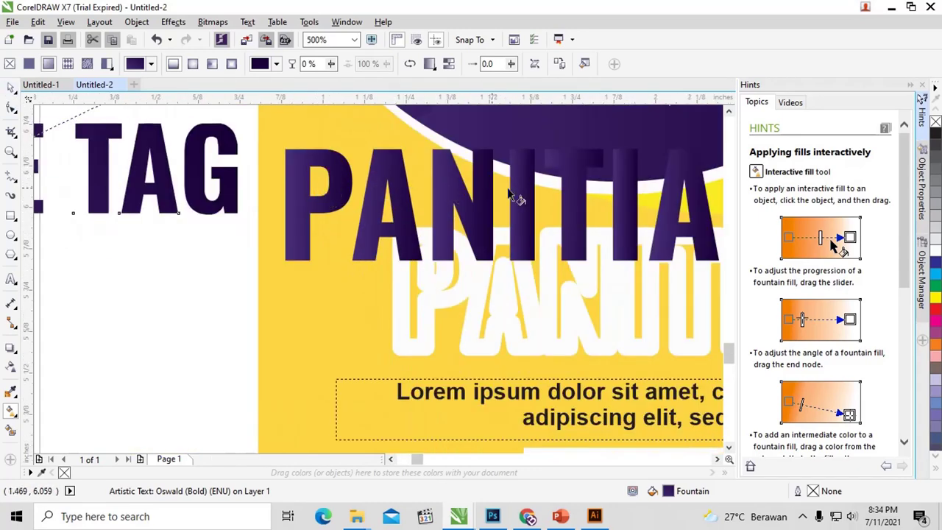
pyautogui.scroll(-2, 631, 213)
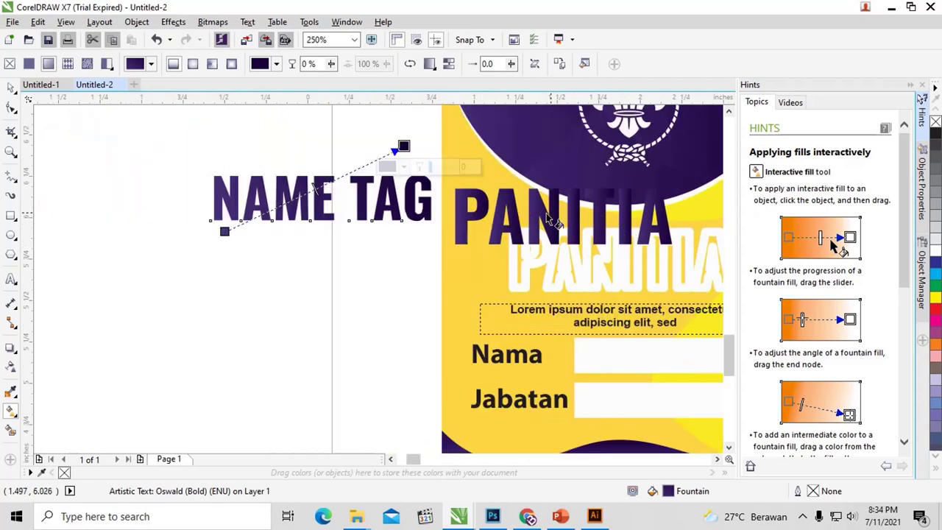
pyautogui.scroll(2, 298, 199)
pyautogui.scroll(4, 293, 193)
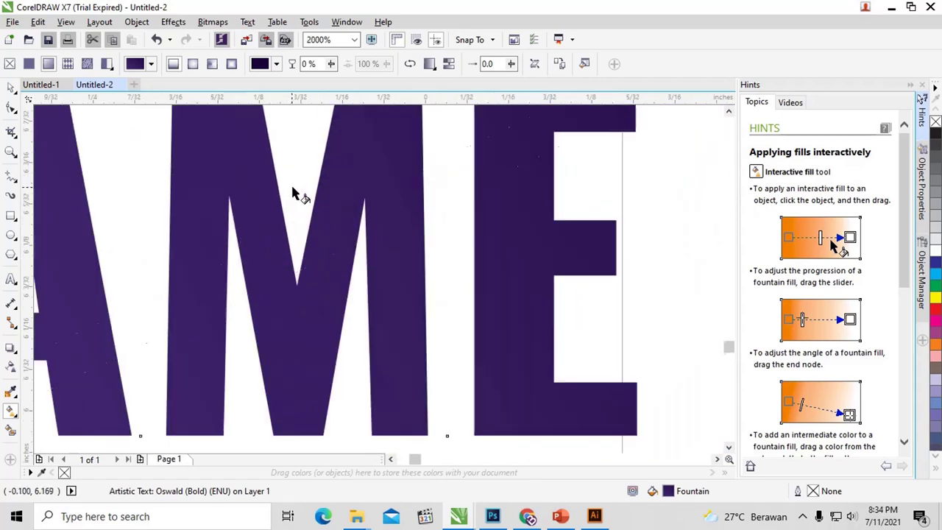
pyautogui.scroll(-4, 293, 193)
pyautogui.scroll(-2, 395, 193)
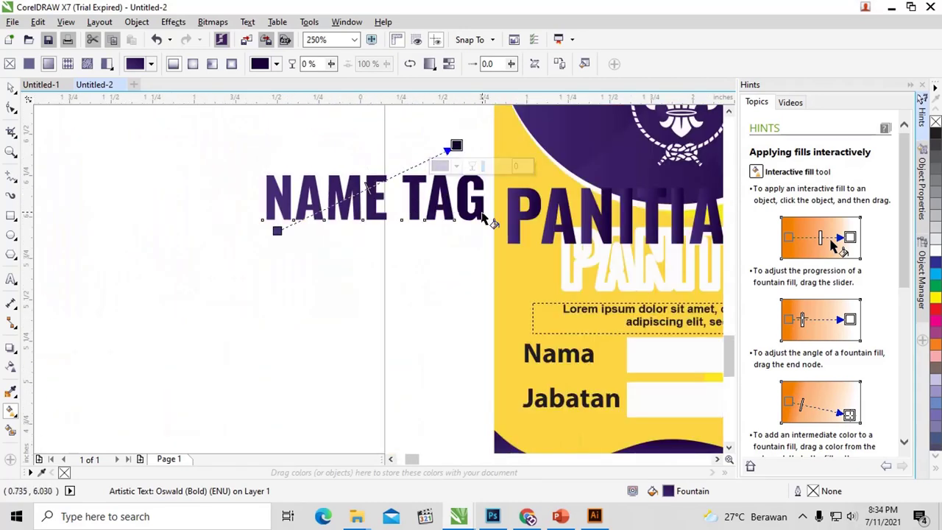
pyautogui.scroll(2, 417, 206)
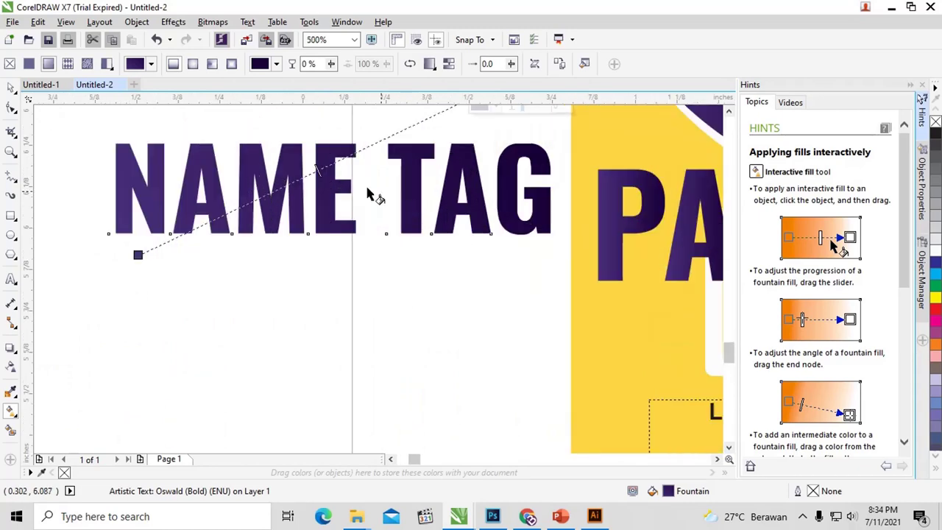
pyautogui.click(7, 87)
# Nudge NAME TAG down and break the artistic text apart into NAME and TAG.
pyautogui.moveTo(212, 156); pyautogui.dragTo(211, 170)
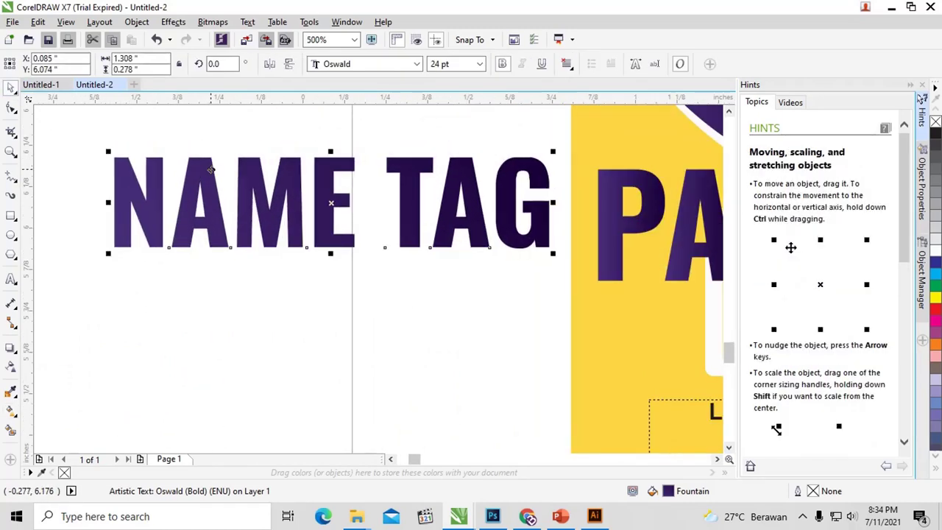
pyautogui.rightClick(211, 169)
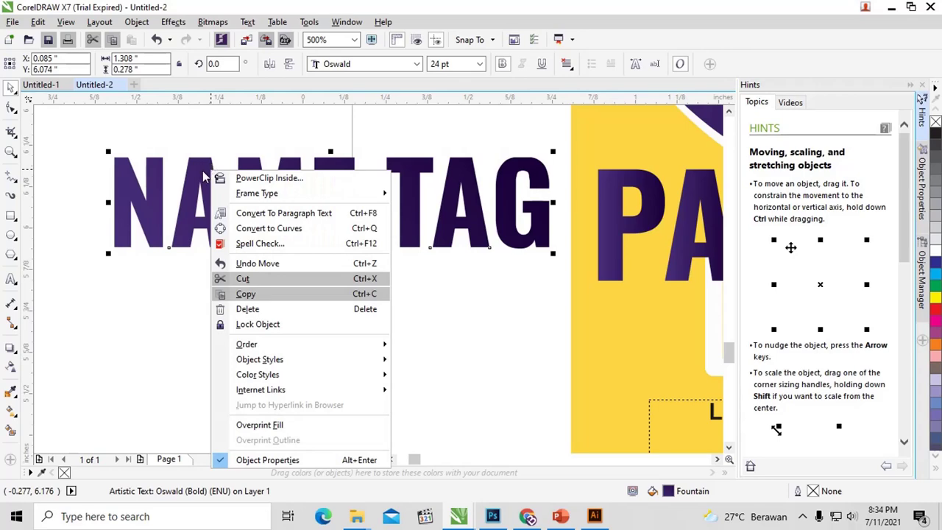
pyautogui.press('Escape')
pyautogui.scroll(-2, 203, 171)
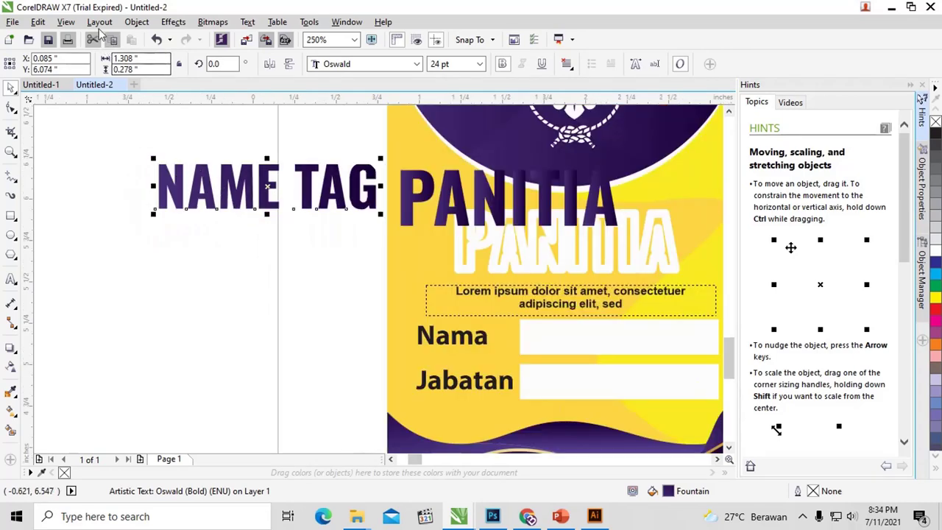
pyautogui.click(137, 22)
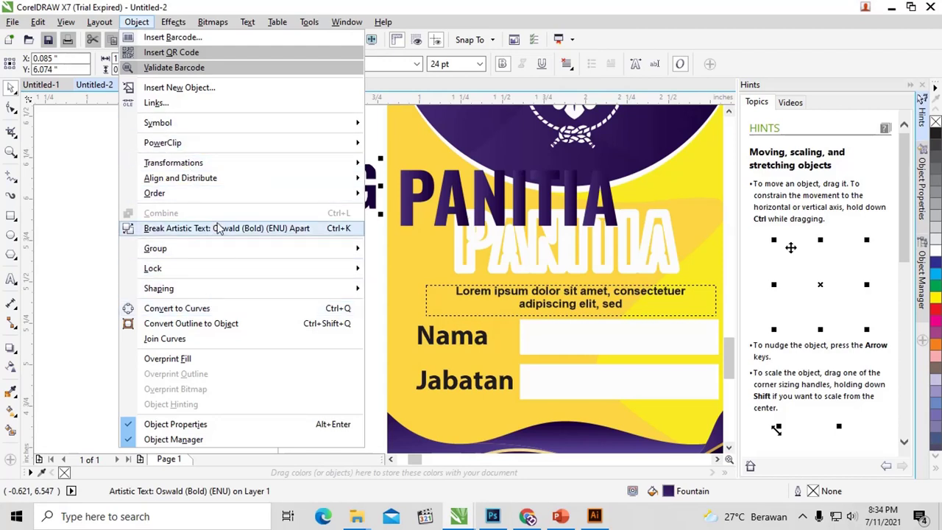
pyautogui.click(218, 229)
# Try moving the separated NAME word left, then undo the move.
pyautogui.scroll(1, 224, 182)
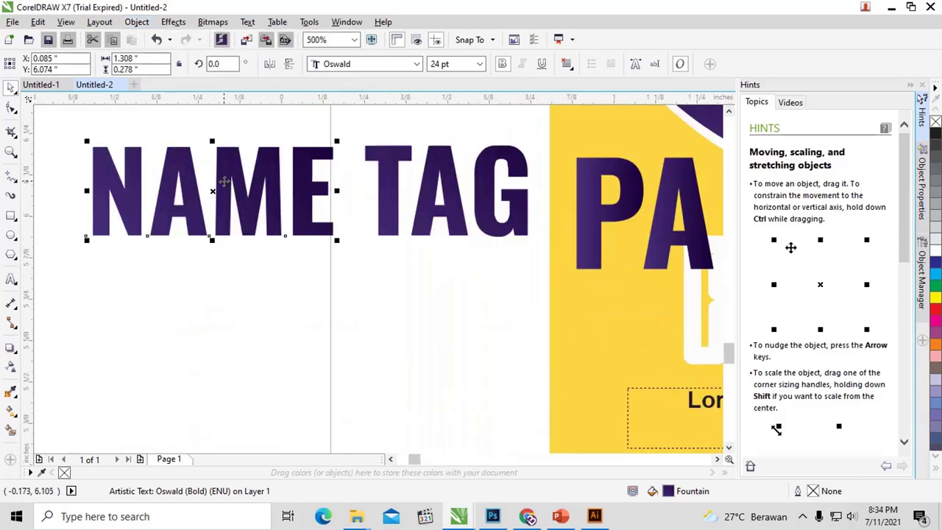
pyautogui.scroll(-1, 225, 182)
pyautogui.scroll(1, 229, 168)
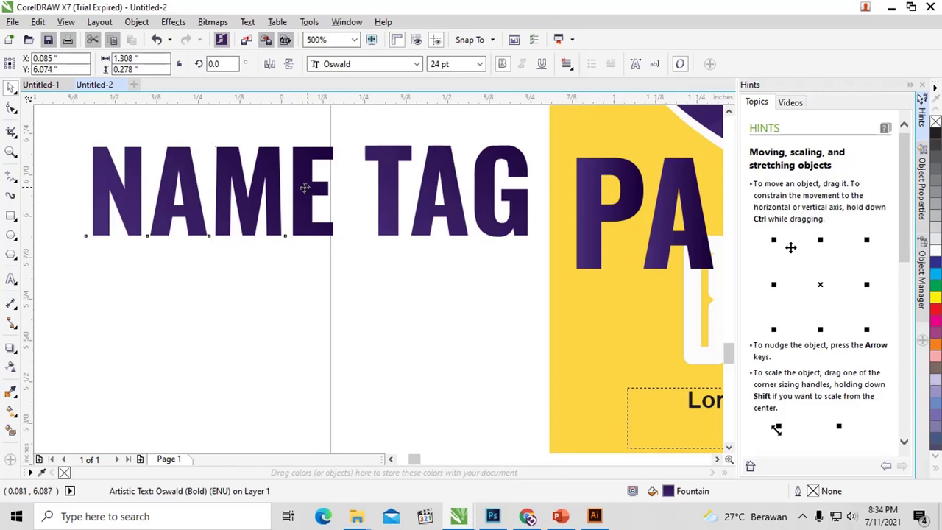
pyautogui.moveTo(310, 193); pyautogui.dragTo(293, 195)
pyautogui.hotkey('ctrl', 'z')
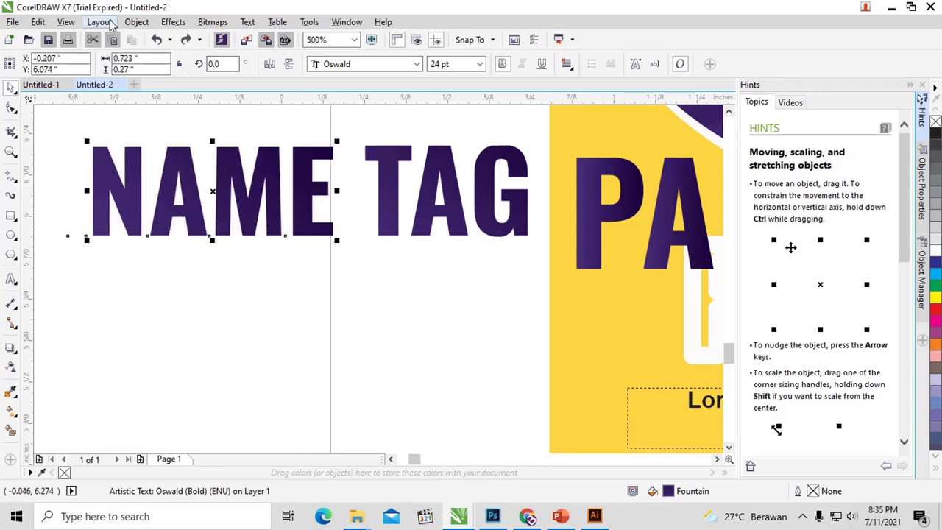
# Break NAME into separate letters and reposition the N closer to AME.
pyautogui.click(136, 21)
pyautogui.click(196, 229)
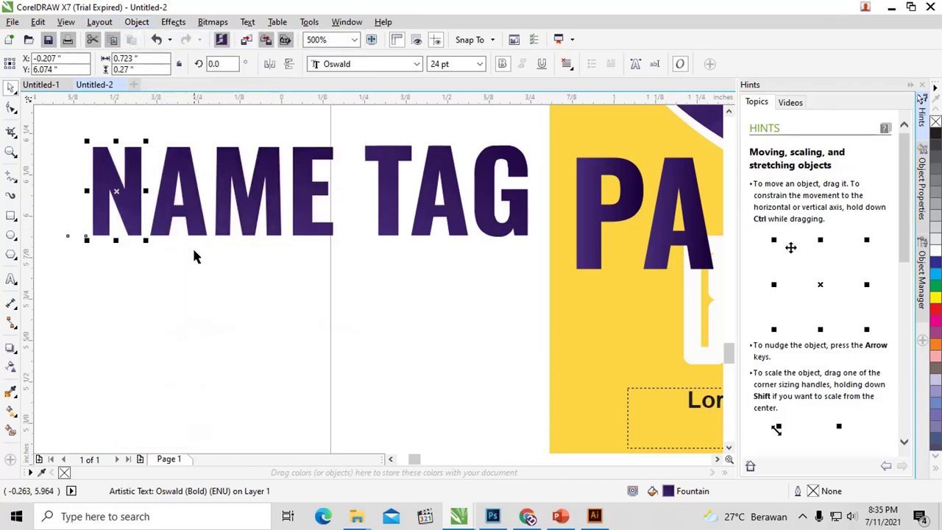
pyautogui.click(192, 246)
pyautogui.moveTo(143, 207); pyautogui.dragTo(117, 195)
pyautogui.doubleClick(116, 194)
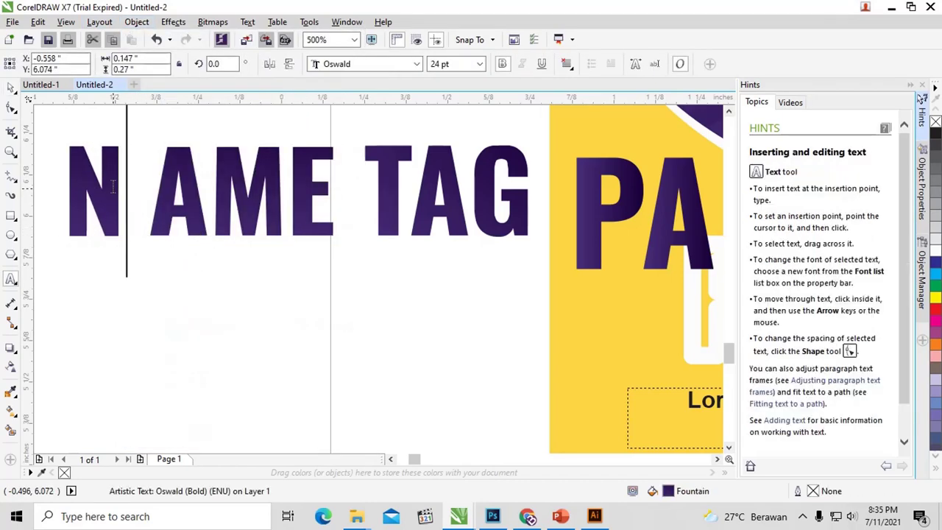
pyautogui.click(11, 88)
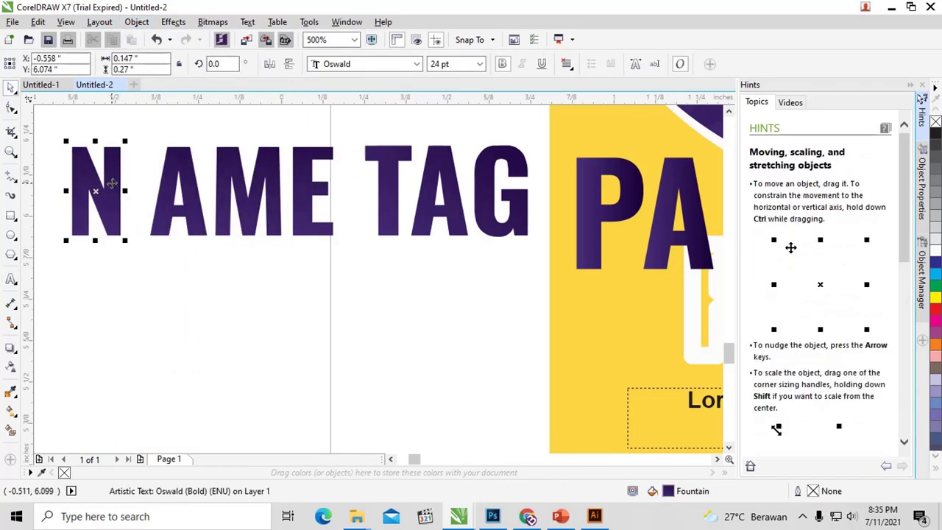
pyautogui.moveTo(111, 183); pyautogui.dragTo(127, 183)
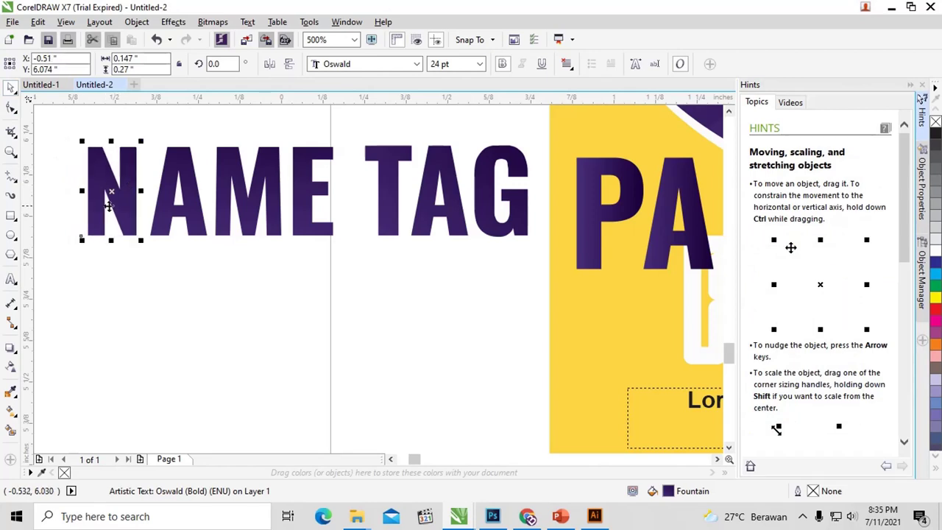
# Give the N and the A each a horizontal purple gradient across the letter.
pyautogui.click(11, 411)
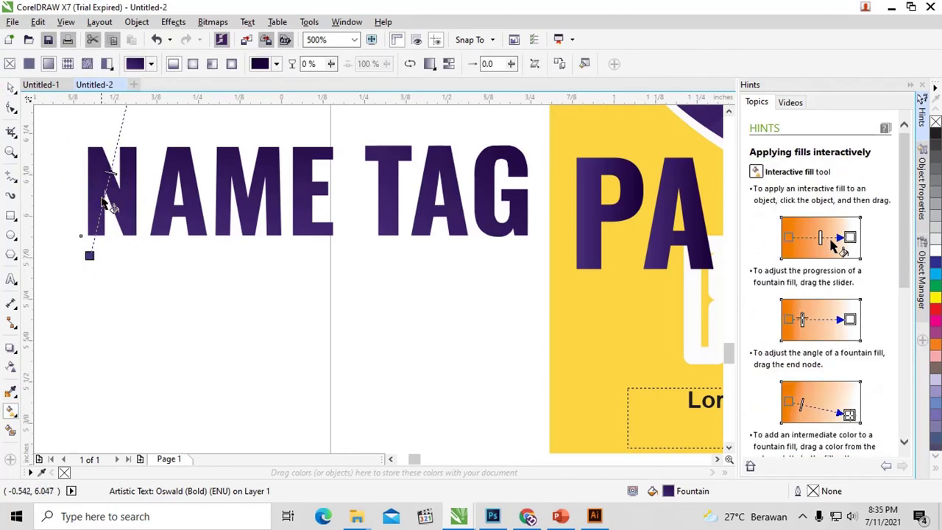
pyautogui.moveTo(90, 191); pyautogui.dragTo(127, 190)
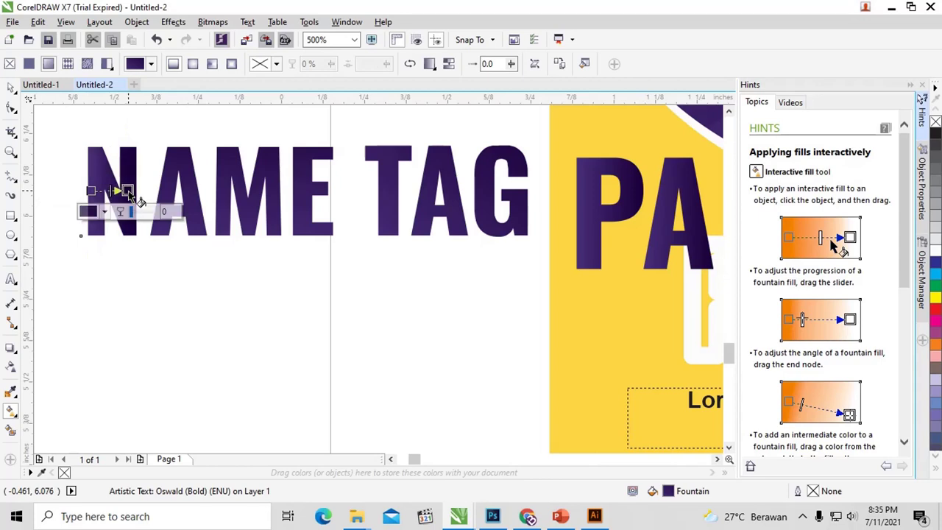
pyautogui.click(171, 192)
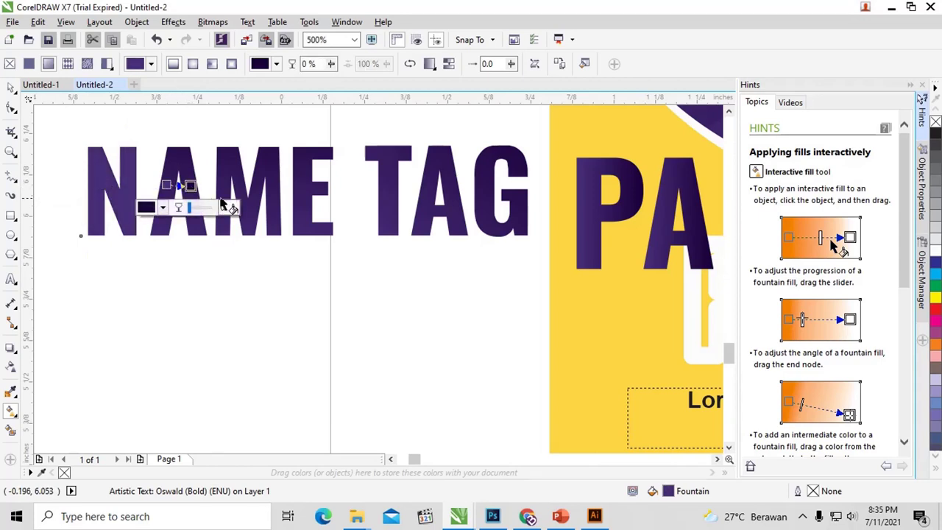
pyautogui.click(13, 90)
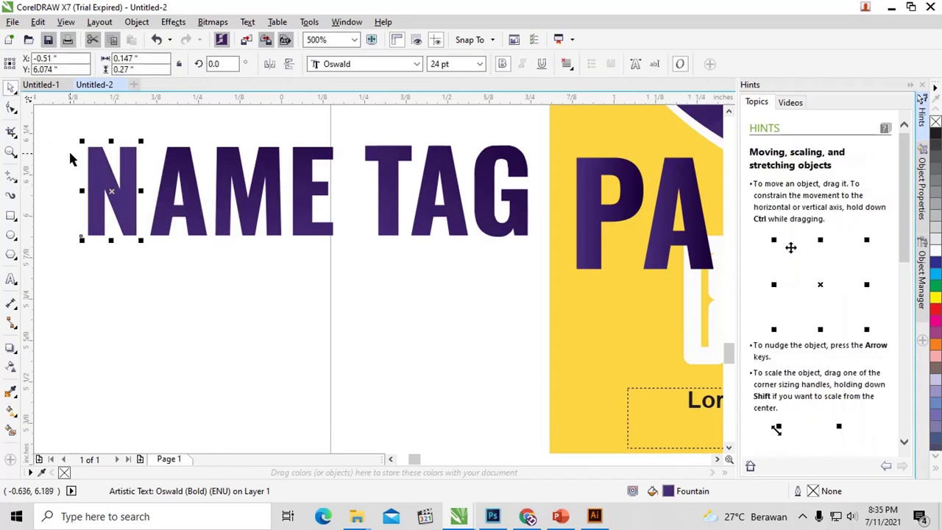
pyautogui.click(122, 180)
pyautogui.click(168, 185)
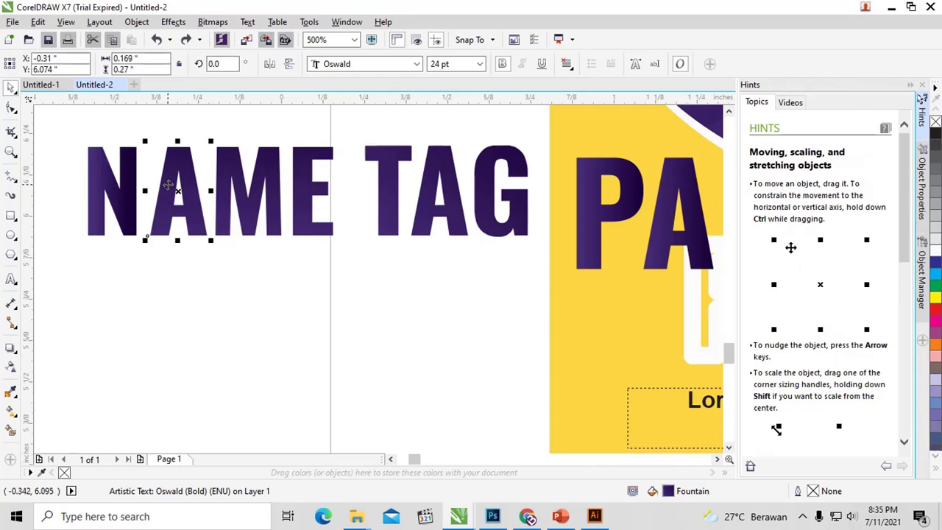
pyautogui.press('g')
pyautogui.moveTo(165, 196); pyautogui.dragTo(188, 196)
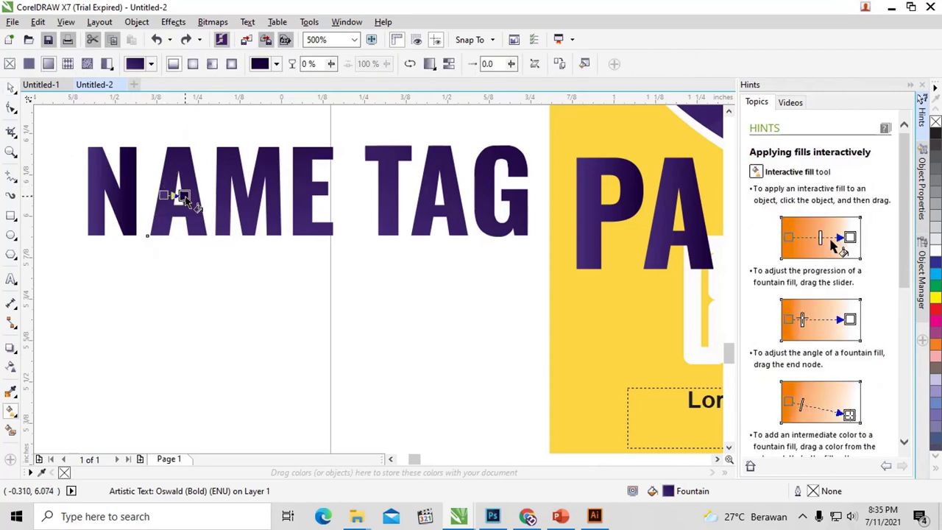
pyautogui.click(11, 87)
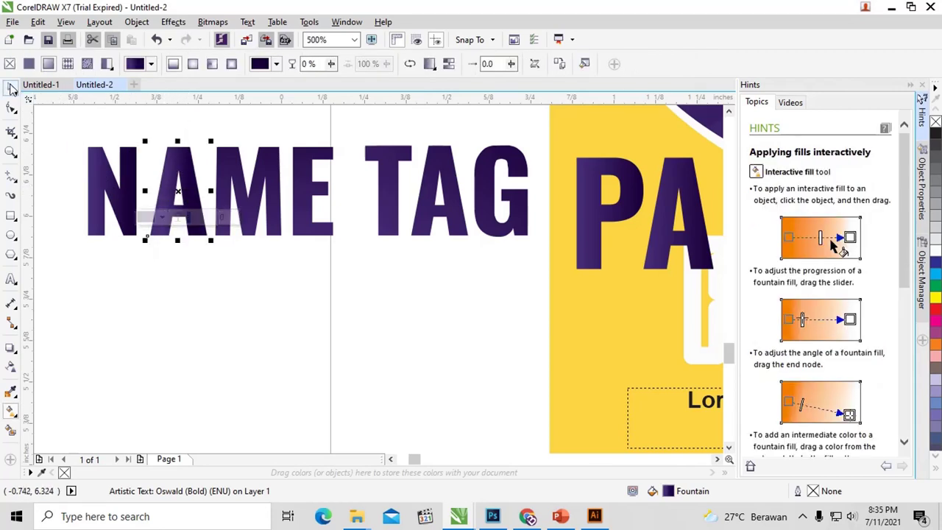
pyautogui.click(200, 269)
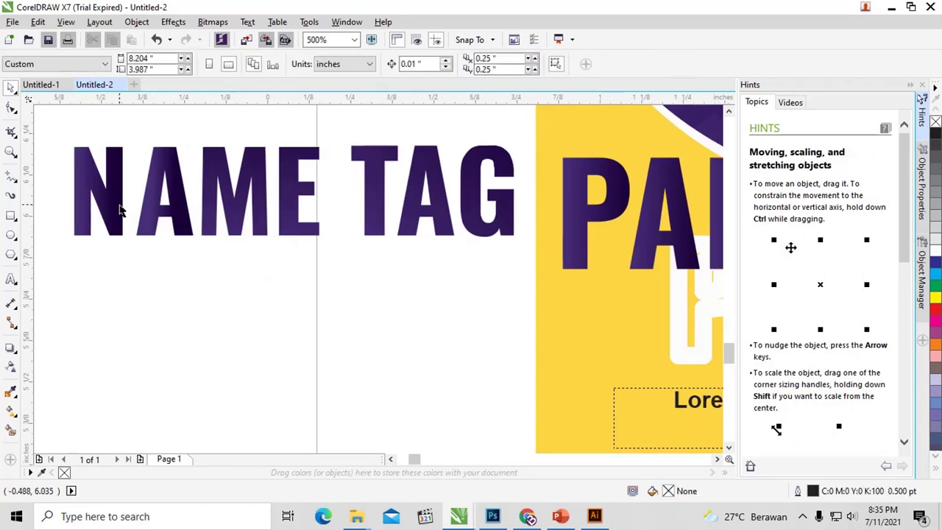
# Select the N, undo its last nudge, and scroll out to check the three cards.
pyautogui.scroll(-2, 121, 210)
pyautogui.click(120, 211)
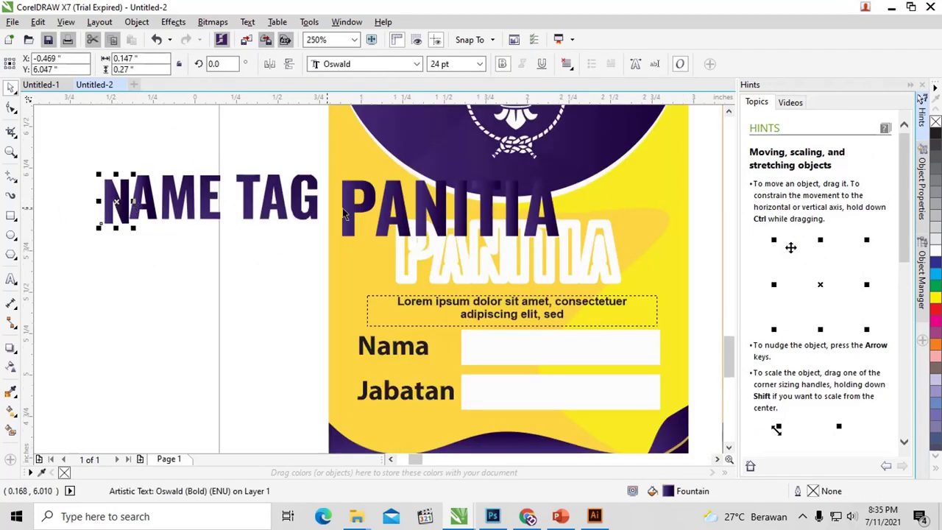
pyautogui.hotkey('ctrl', 'z')
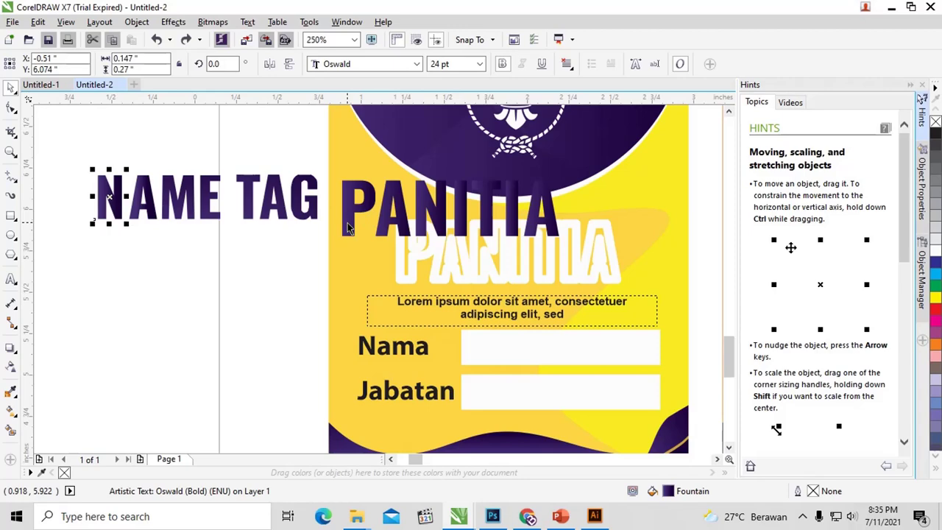
pyautogui.scroll(-1, 349, 228)
pyautogui.scroll(-1, 398, 231)
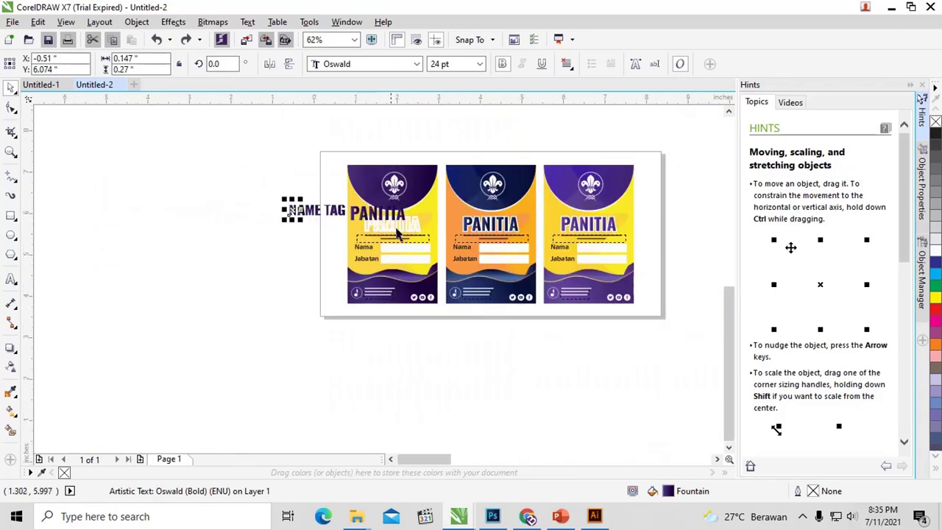
pyautogui.scroll(1, 380, 208)
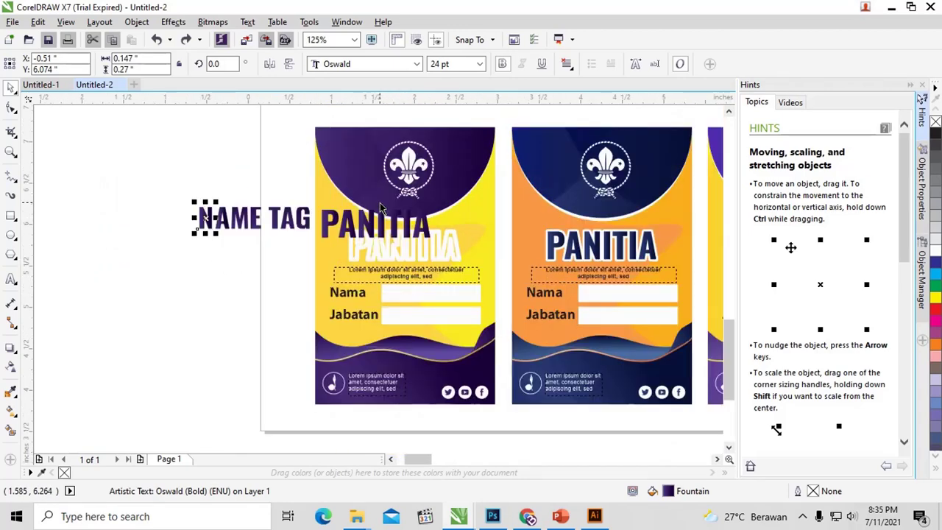
pyautogui.moveTo(420, 460); pyautogui.dragTo(434, 461)
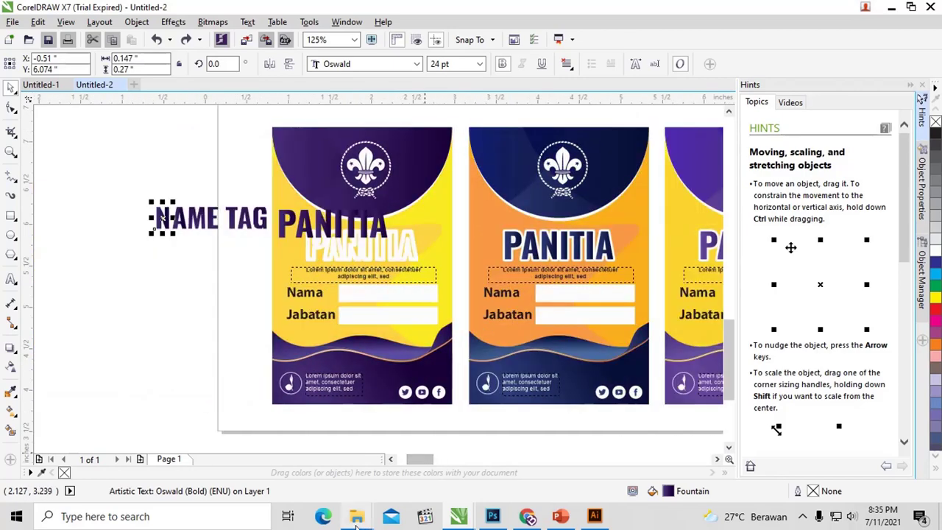
# In File Explorer, go to the Name Tag Pramuka 1 CorelDraw folder and select its template.
pyautogui.moveTo(357, 516)
pyautogui.click(433, 462)
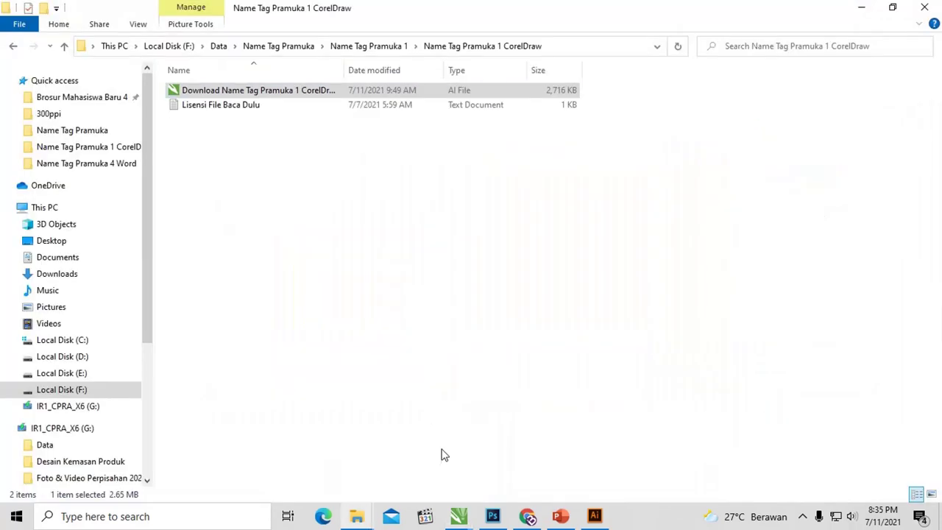
pyautogui.hotkey('alt', 'Up')
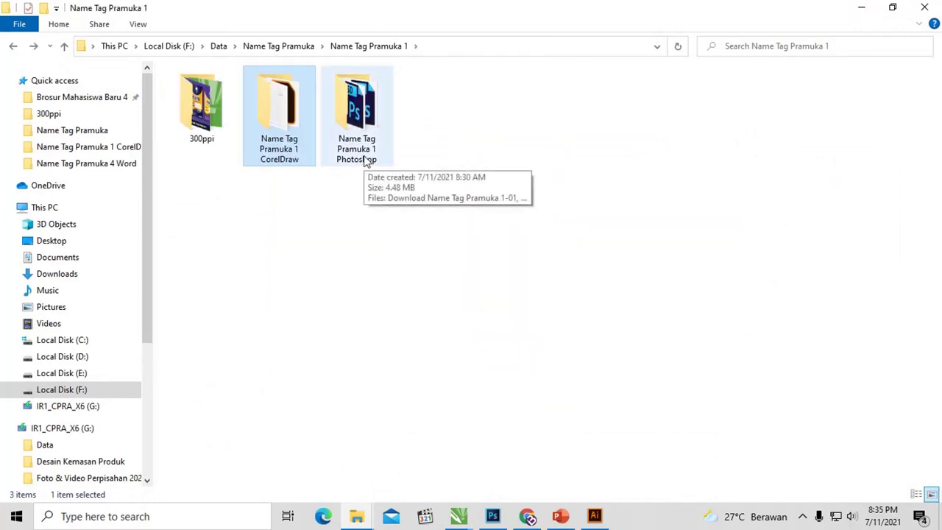
pyautogui.doubleClick(280, 117)
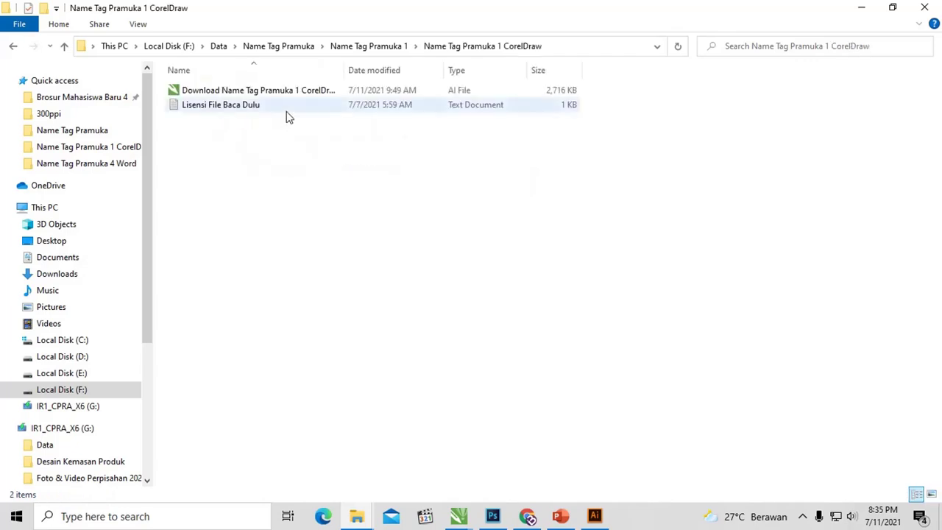
pyautogui.click(328, 92)
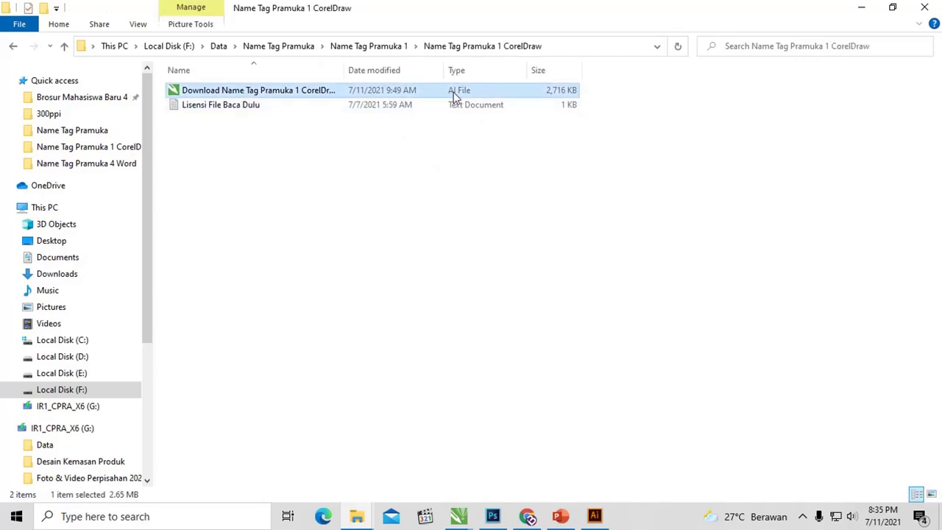
# Open the Name Tag Pramuka 5 CorelDraw template file in CorelDRAW X7.
pyautogui.hotkey('alt', 'Left')
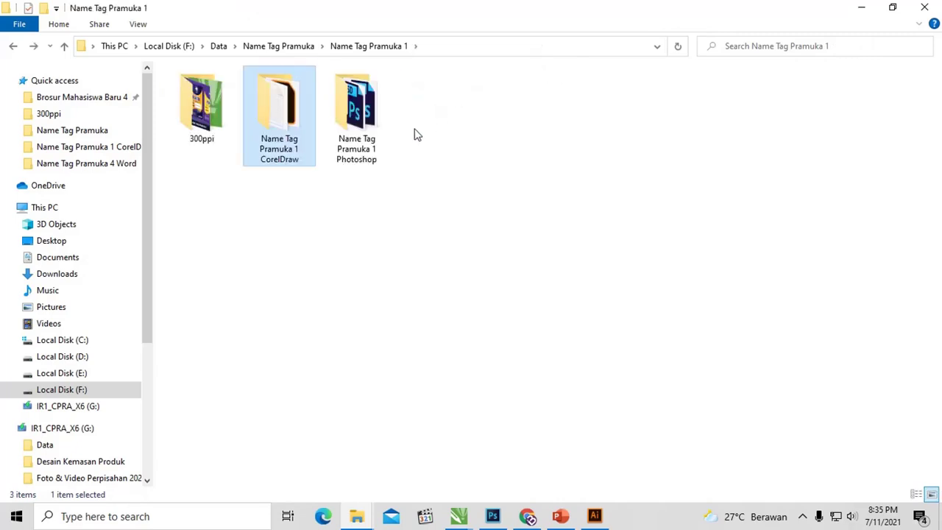
pyautogui.moveTo(356, 118)
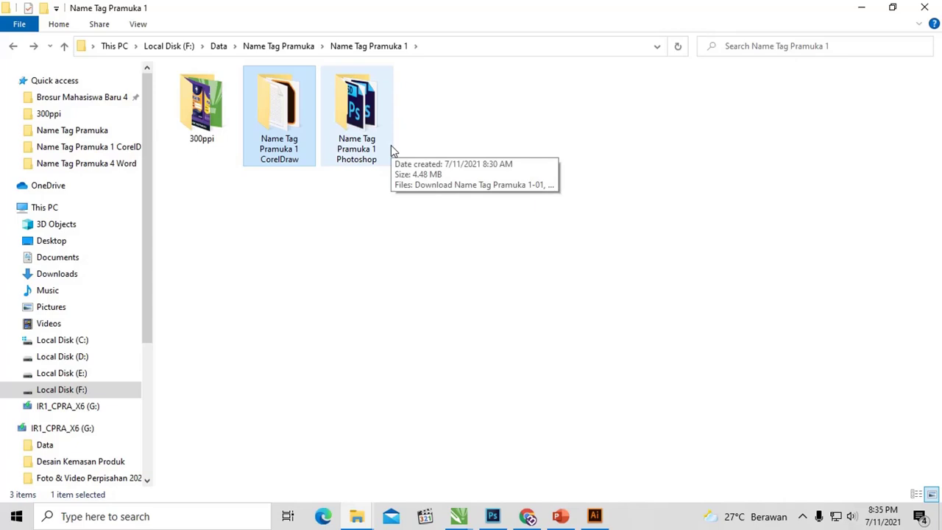
pyautogui.press('BackSpace')
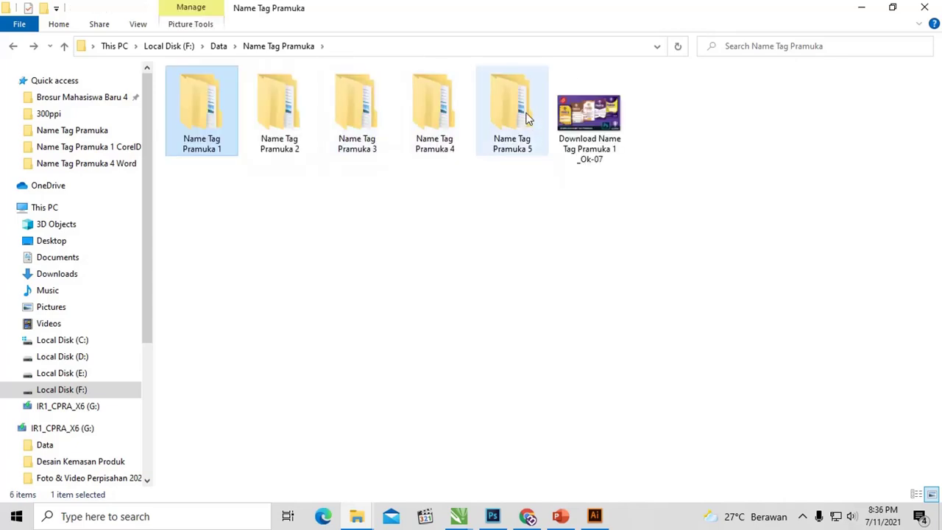
pyautogui.doubleClick(522, 114)
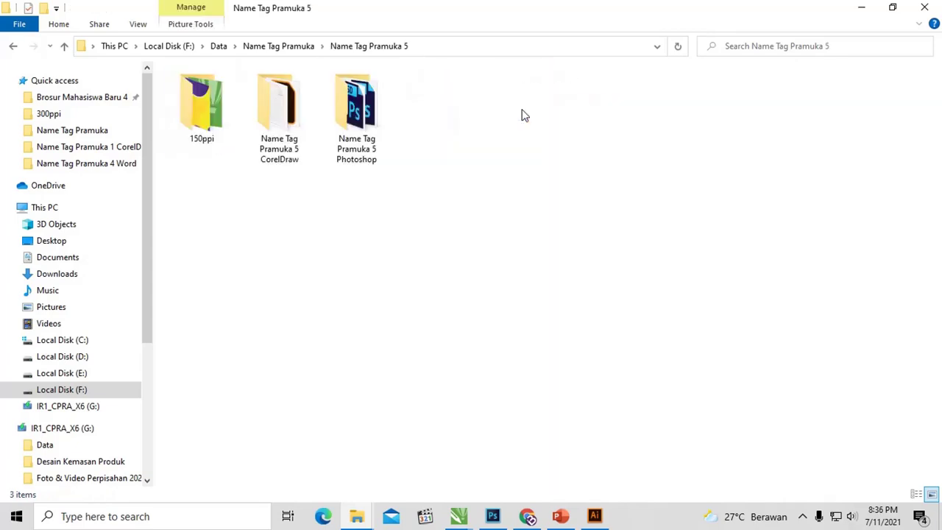
pyautogui.doubleClick(291, 116)
pyautogui.click(270, 93)
pyautogui.rightClick(269, 92)
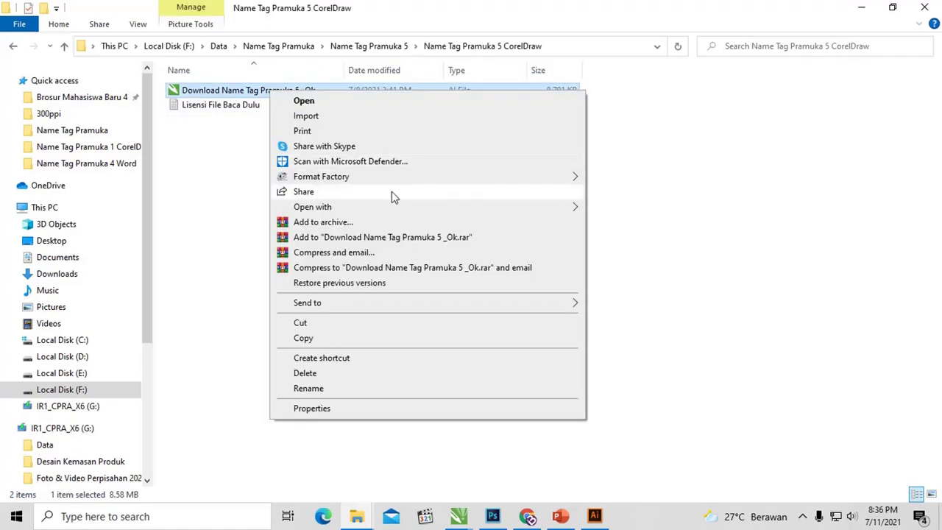
pyautogui.moveTo(312, 206)
pyautogui.click(600, 223)
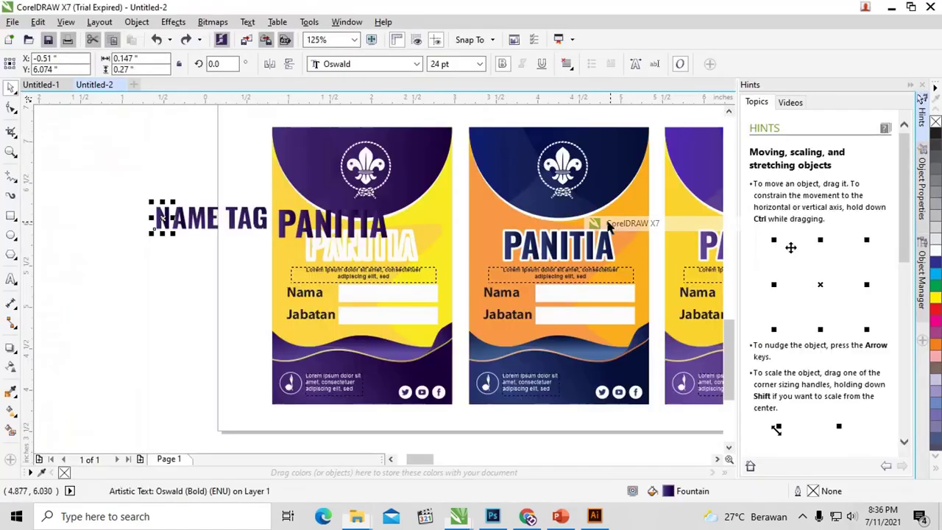
# Select all three PSDs in the Name Tag Pramuka 5 Photoshop folder and open them.
pyautogui.click(356, 516)
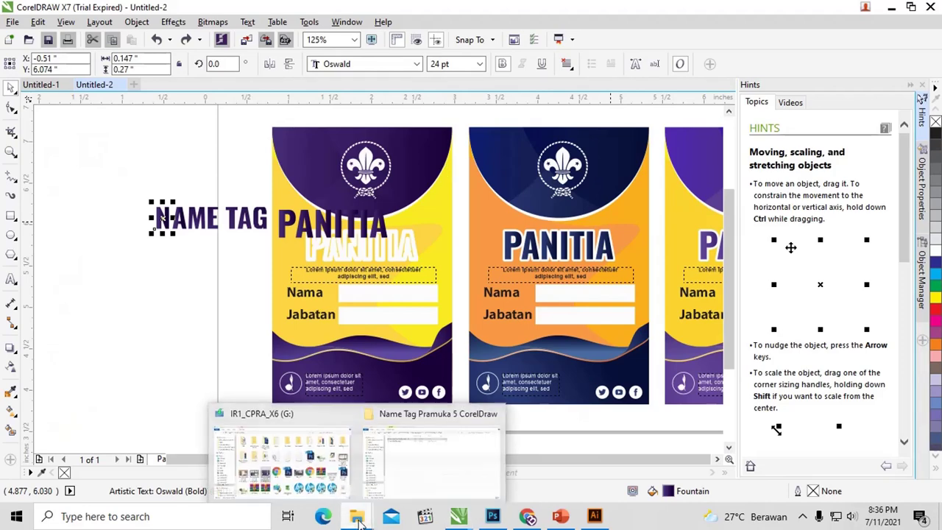
pyautogui.click(409, 463)
pyautogui.press('BackSpace')
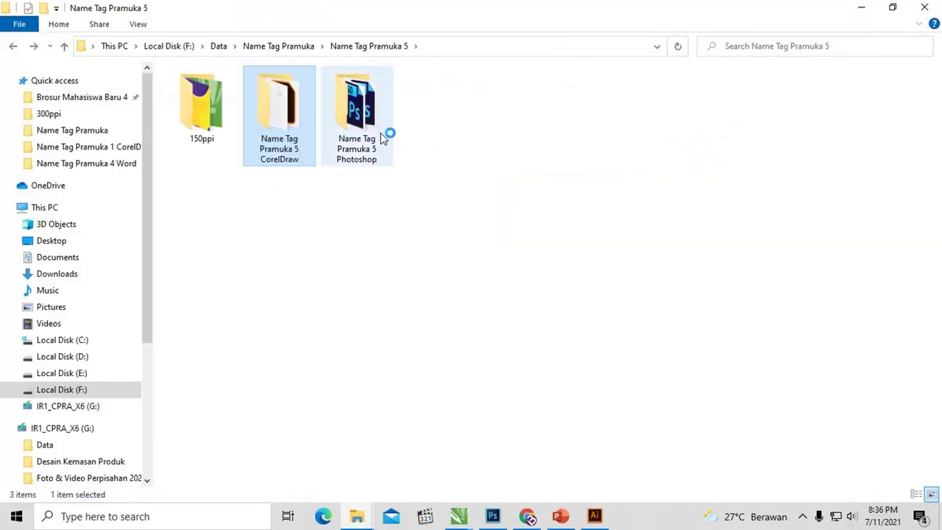
pyautogui.doubleClick(361, 118)
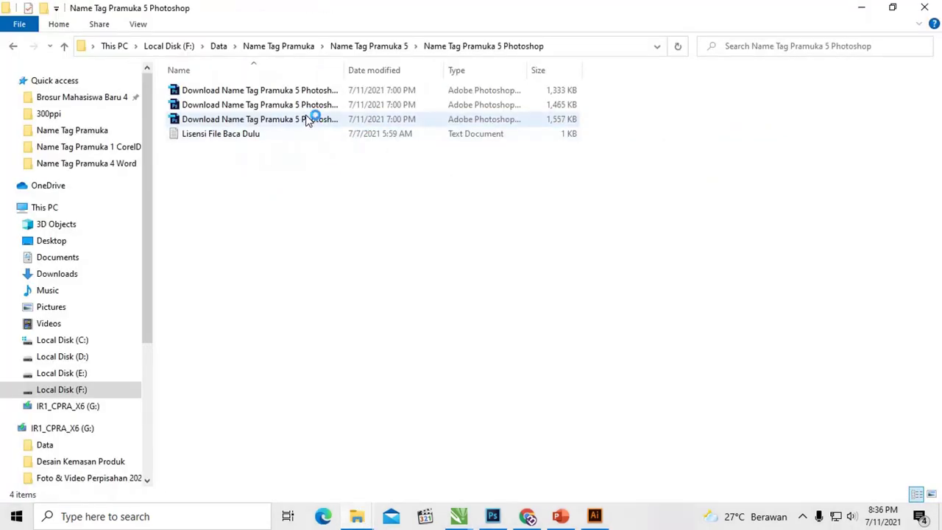
pyautogui.click(308, 119)
pyautogui.keyDown('ctrl'); pyautogui.click(309, 105); pyautogui.keyUp('ctrl')
pyautogui.rightClick(309, 93)
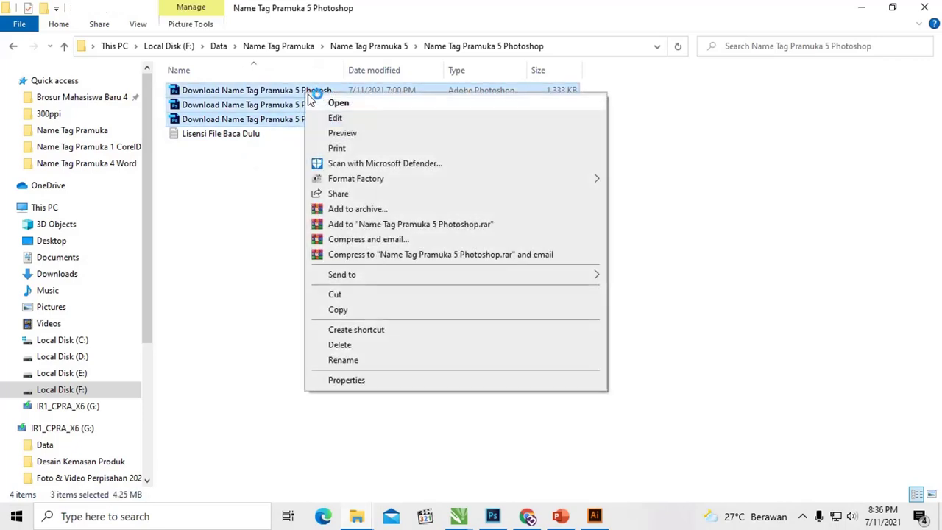
pyautogui.click(321, 102)
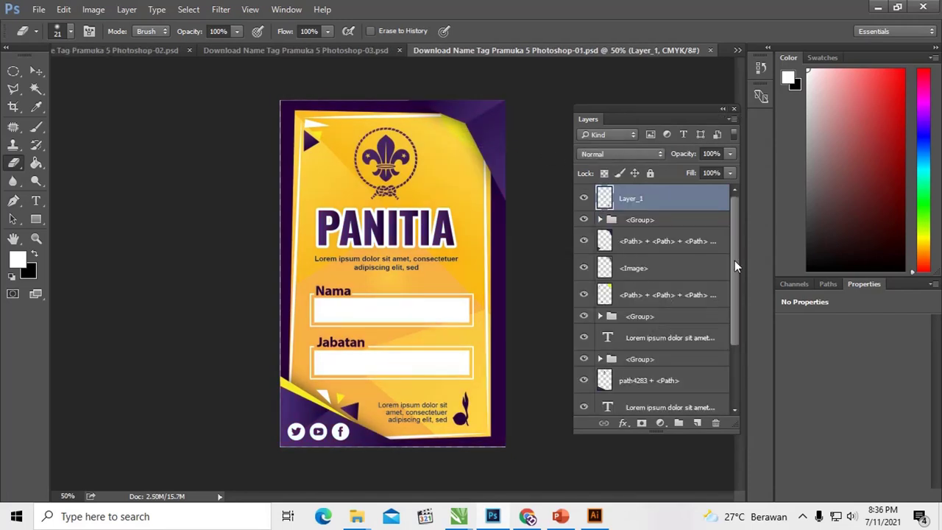
# Close the maroon -03 and brown -02 files, leaving Name Tag Pramuka 5 Photoshop-01 in front.
pyautogui.moveTo(734, 260); pyautogui.dragTo(727, 355)
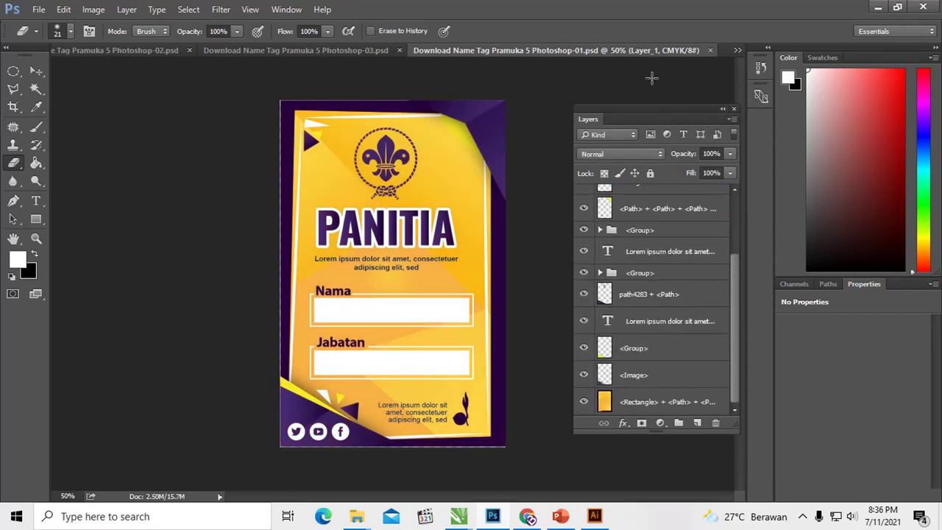
pyautogui.click(376, 51)
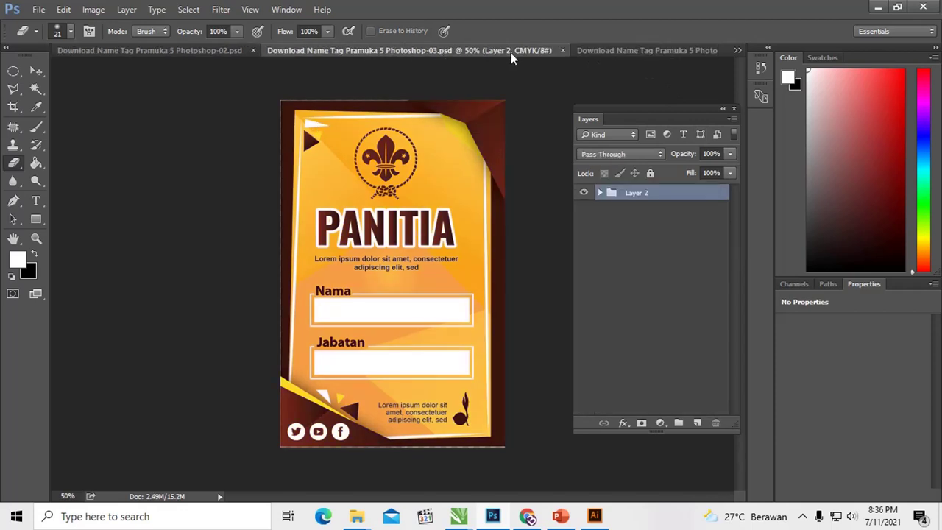
pyautogui.click(563, 50)
pyautogui.click(286, 50)
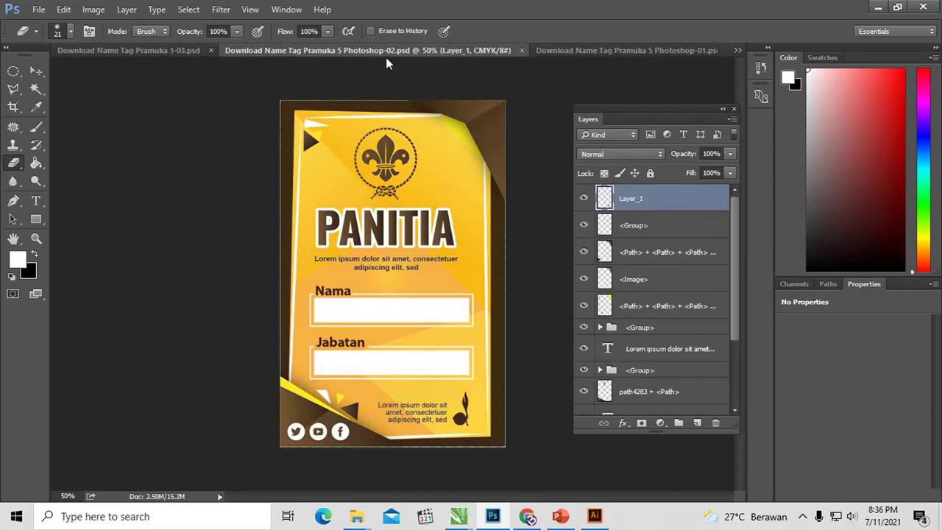
pyautogui.click(522, 50)
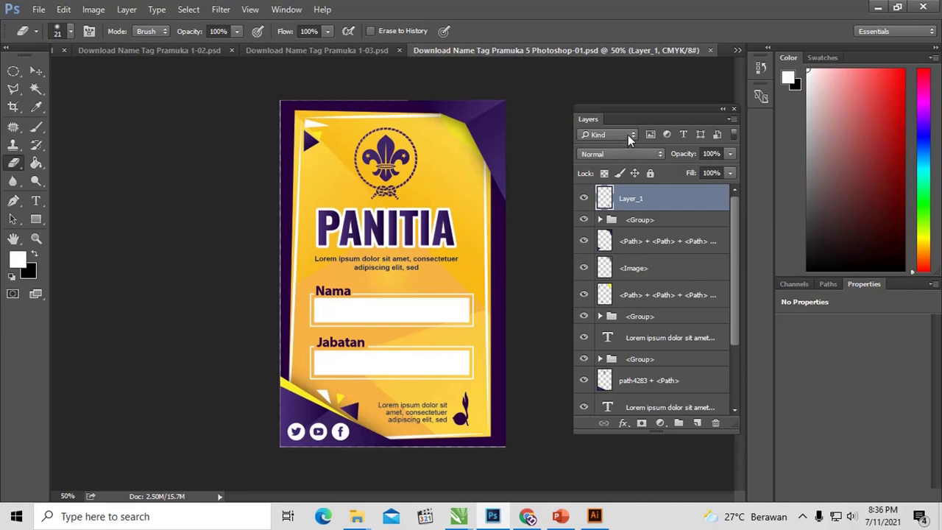
pyautogui.moveTo(631, 117); pyautogui.dragTo(616, 103)
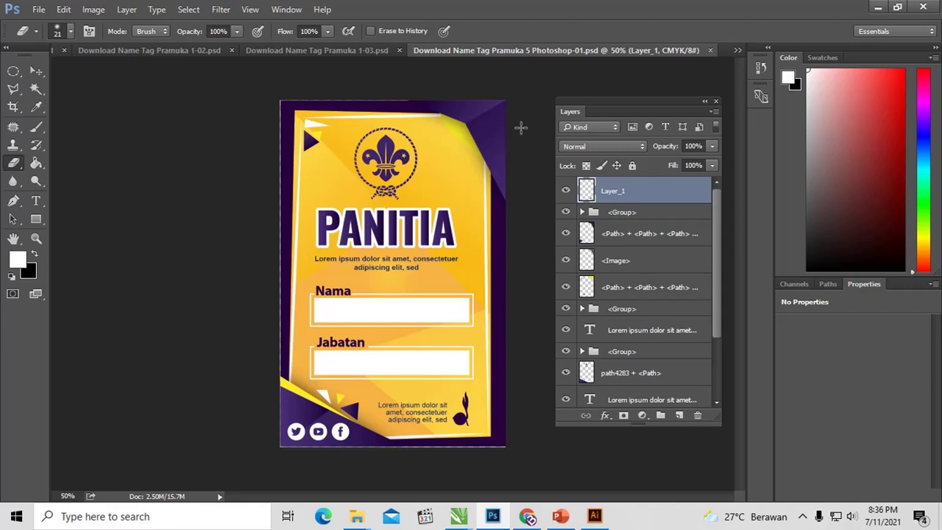
pyautogui.click(36, 70)
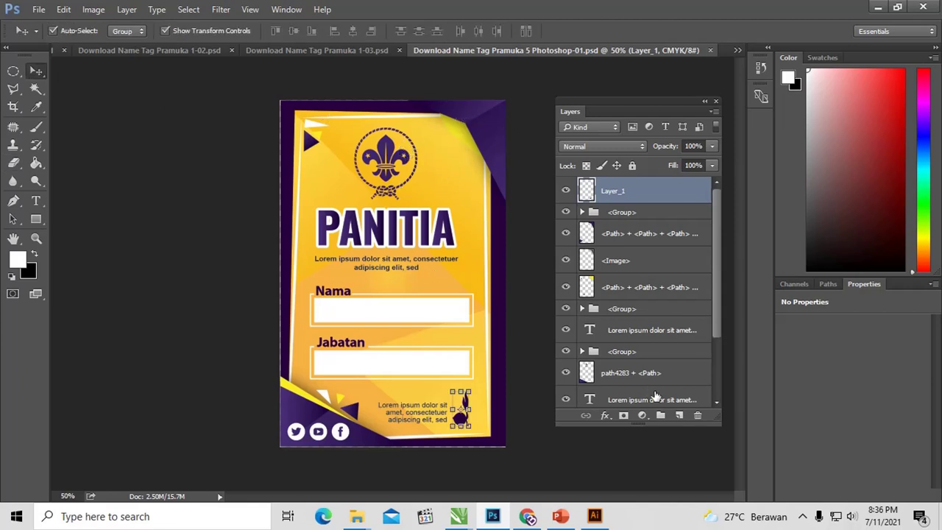
pyautogui.click(643, 416)
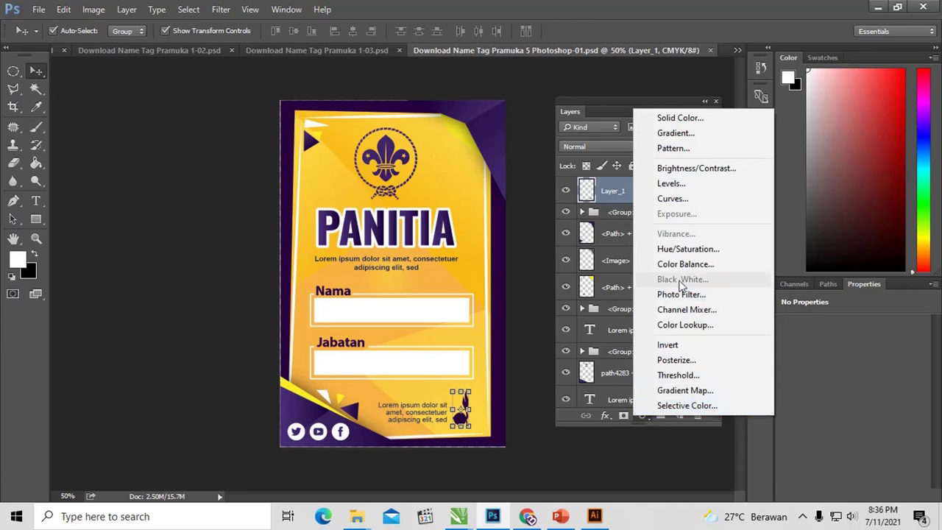
# Add a Hue/Saturation adjustment layer and float its Properties panel beside the layers.
pyautogui.click(583, 107)
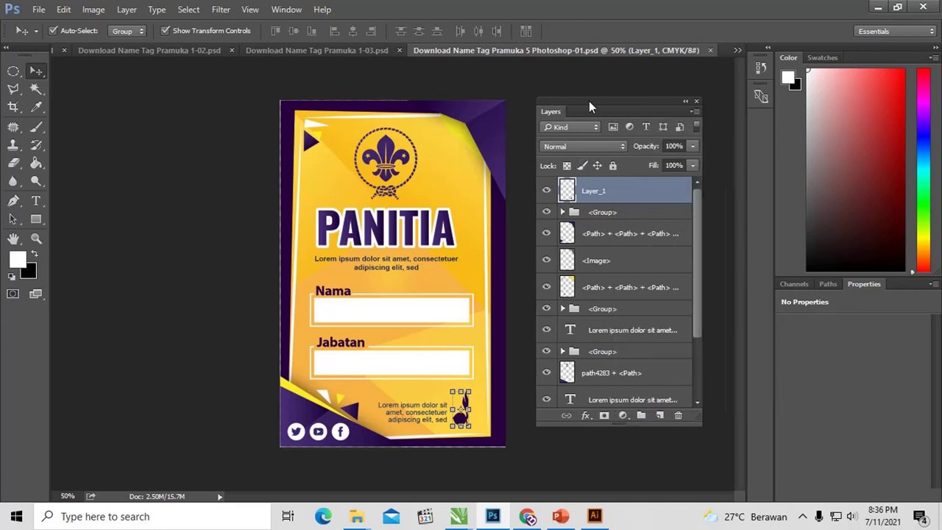
pyautogui.click(622, 416)
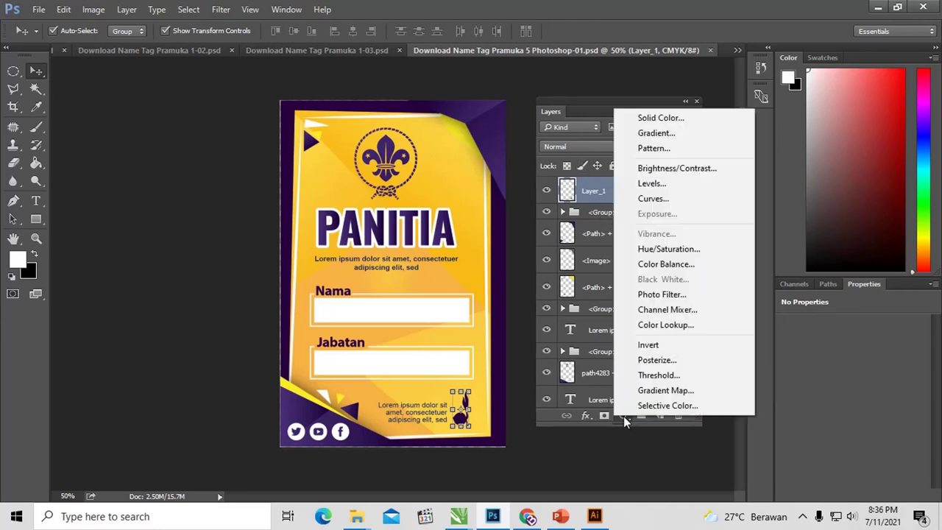
pyautogui.click(670, 249)
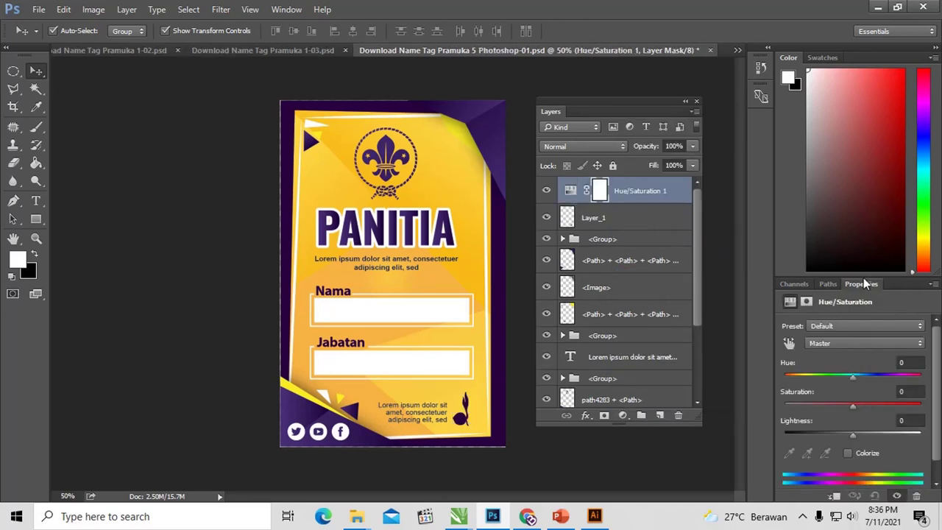
pyautogui.moveTo(864, 283); pyautogui.dragTo(741, 108)
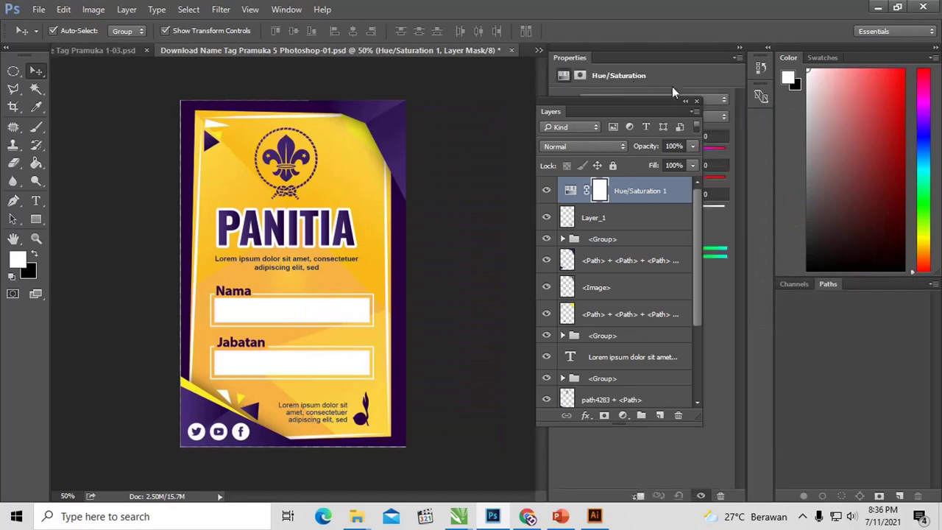
pyautogui.moveTo(570, 57); pyautogui.dragTo(731, 107)
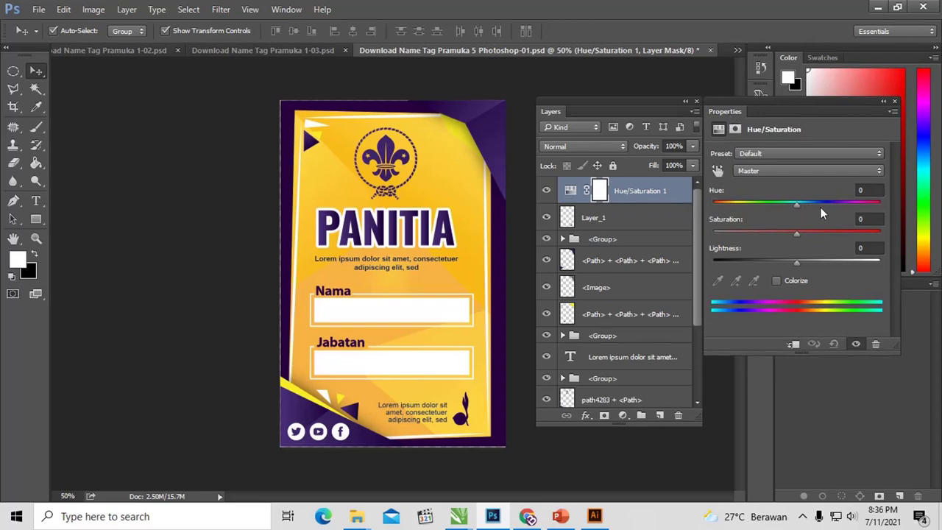
# Set the Hue/Saturation to Hue +7, Saturation -23 and Lightness -2.
pyautogui.moveTo(801, 203)
pyautogui.mouseDown()
pyautogui.moveTo(772, 204)
pyautogui.moveTo(805, 204)
pyautogui.mouseUp()
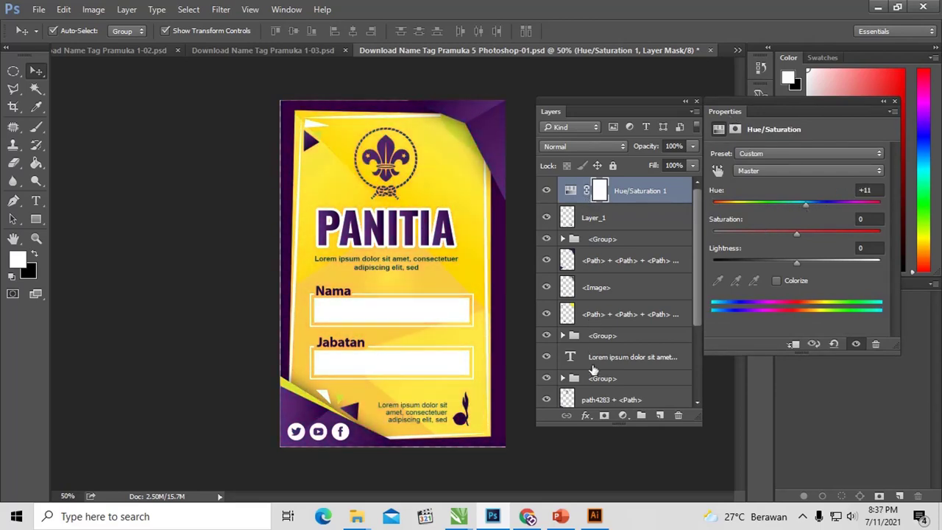
pyautogui.click(613, 220)
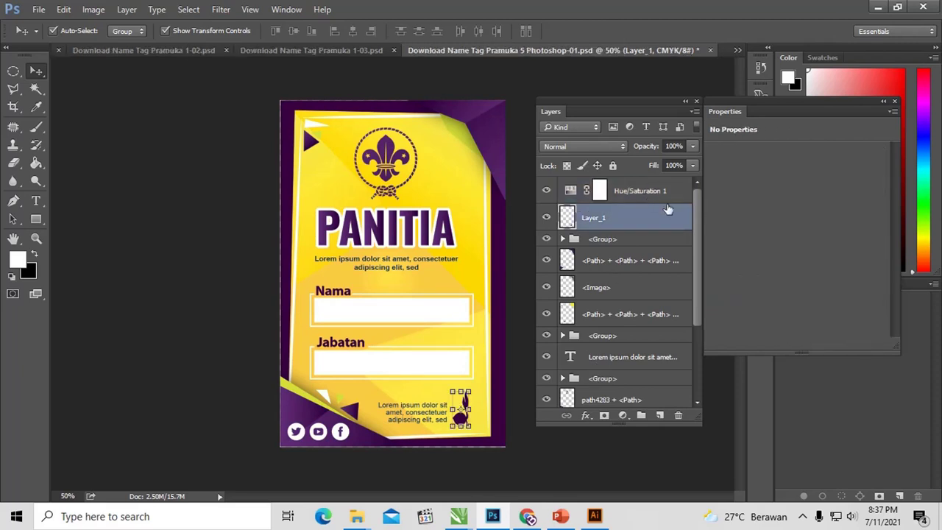
pyautogui.moveTo(699, 217); pyautogui.dragTo(684, 329)
pyautogui.scroll(5, 690, 198)
pyautogui.click(663, 192)
pyautogui.moveTo(805, 205)
pyautogui.mouseDown()
pyautogui.moveTo(758, 204)
pyautogui.moveTo(801, 208)
pyautogui.moveTo(803, 234)
pyautogui.moveTo(858, 234)
pyautogui.moveTo(743, 241)
pyautogui.moveTo(784, 248)
pyautogui.moveTo(722, 231)
pyautogui.moveTo(777, 232)
pyautogui.mouseUp()
pyautogui.moveTo(796, 263)
pyautogui.mouseDown()
pyautogui.moveTo(836, 261)
pyautogui.moveTo(749, 265)
pyautogui.moveTo(825, 268)
pyautogui.moveTo(769, 269)
pyautogui.moveTo(821, 268)
pyautogui.moveTo(778, 269)
pyautogui.moveTo(815, 270)
pyautogui.moveTo(795, 269)
pyautogui.mouseUp()
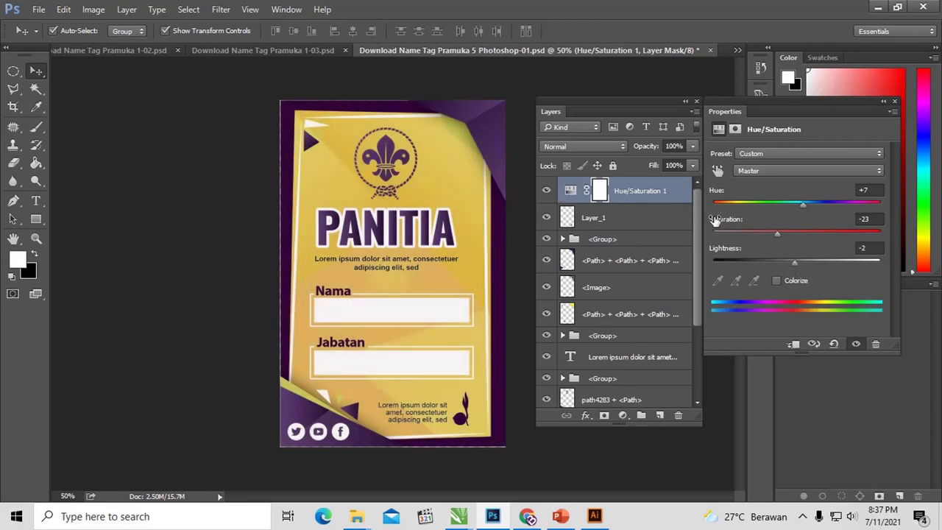
pyautogui.moveTo(698, 218)
pyautogui.mouseDown()
pyautogui.moveTo(695, 346)
pyautogui.moveTo(680, 199)
pyautogui.mouseUp()
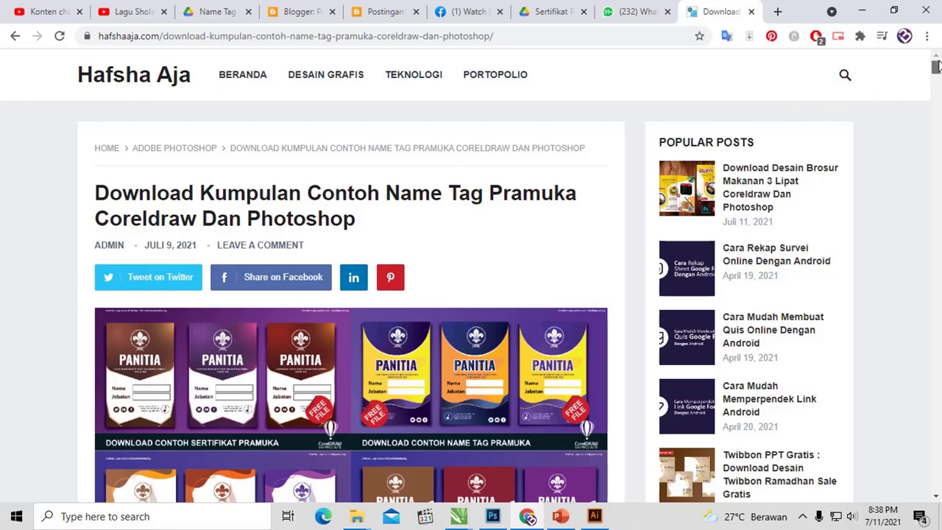
# Scroll the Hafsha Aja article down to the Contoh Name Tag Pramuka Photoshop 2 section.
pyautogui.moveTo(937, 68)
pyautogui.mouseDown()
pyautogui.moveTo(936, 90)
pyautogui.moveTo(936, 58)
pyautogui.mouseUp()
pyautogui.scroll(-2, 604, 294)
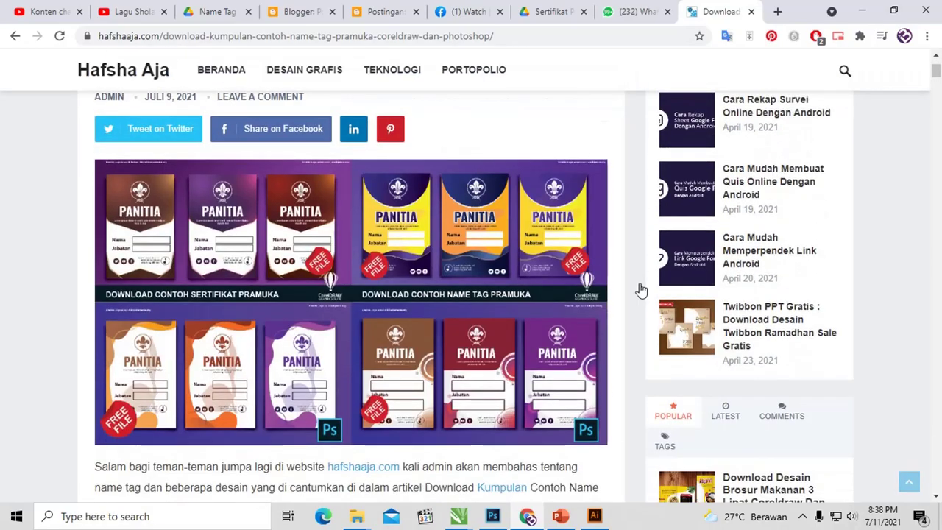
pyautogui.moveTo(936, 71); pyautogui.dragTo(936, 174)
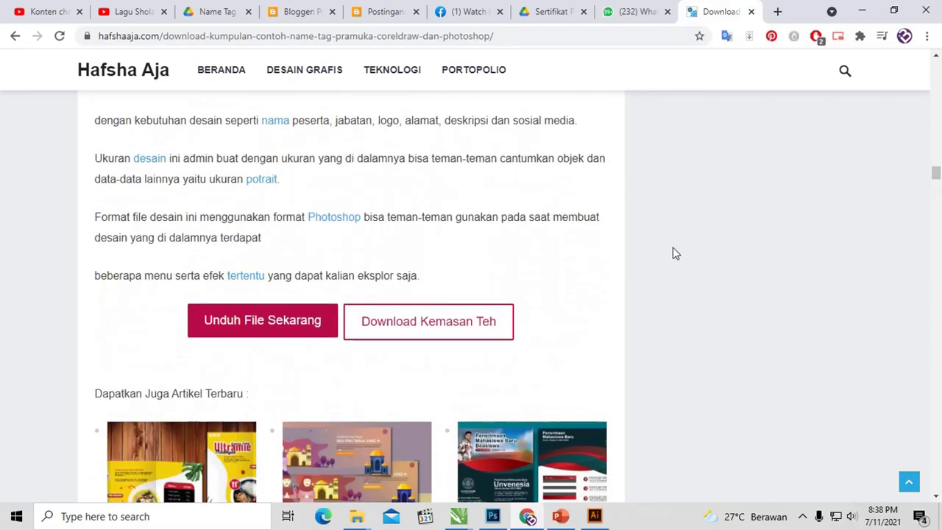
pyautogui.scroll(-2, 390, 346)
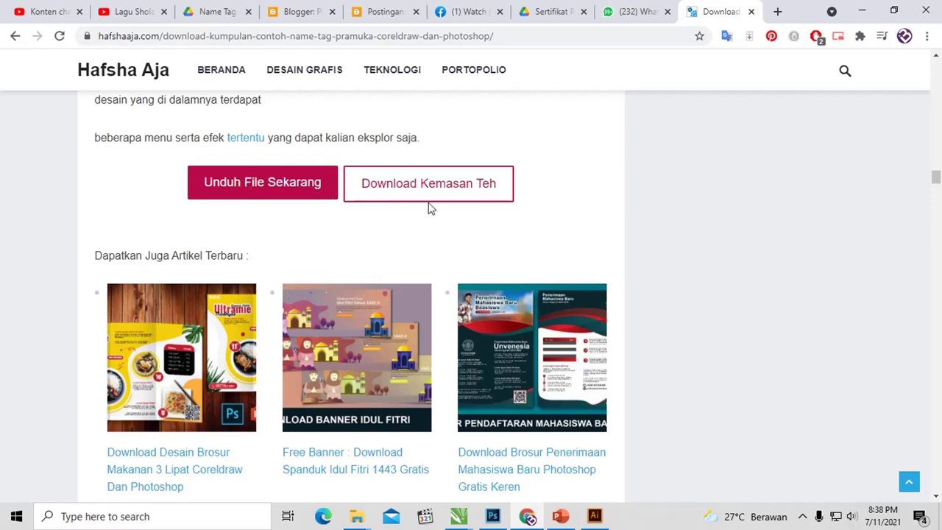
pyautogui.moveTo(936, 181); pyautogui.dragTo(936, 204)
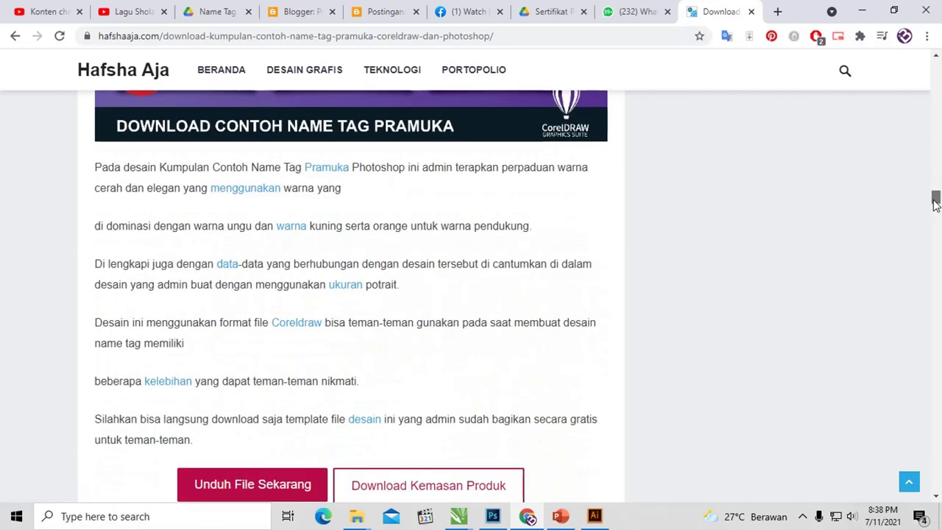
pyautogui.scroll(-1, 286, 306)
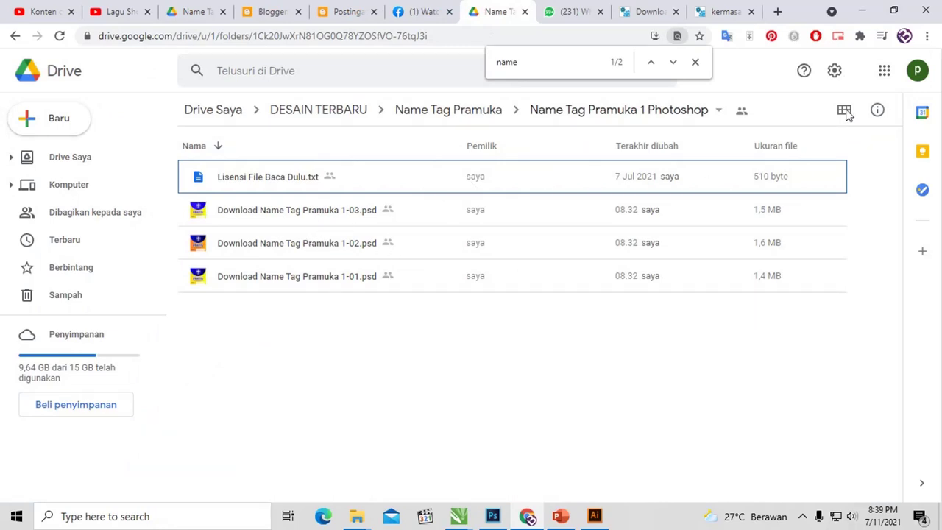
# Switch the Name Tag Pramuka 1 Photoshop folder view and select 'Lisensi File Baca Dulu.txt'.
pyautogui.click(845, 111)
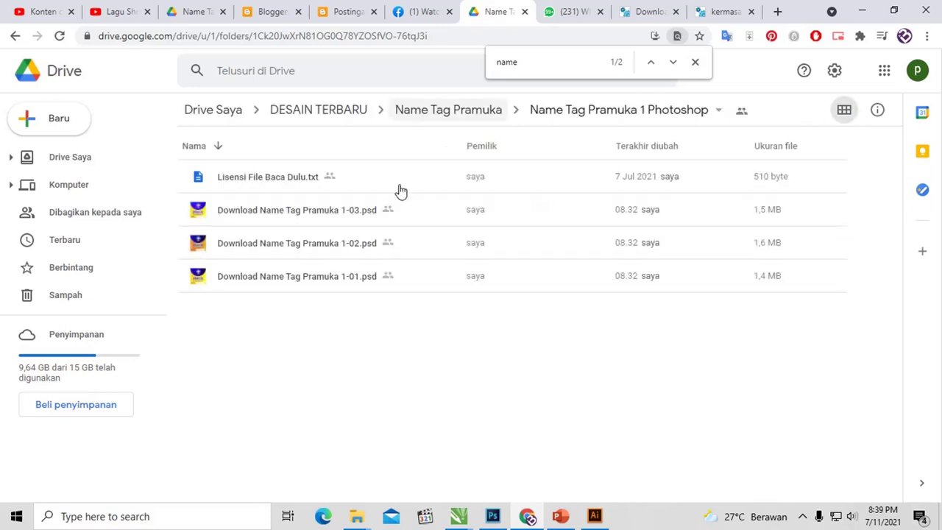
pyautogui.click(307, 178)
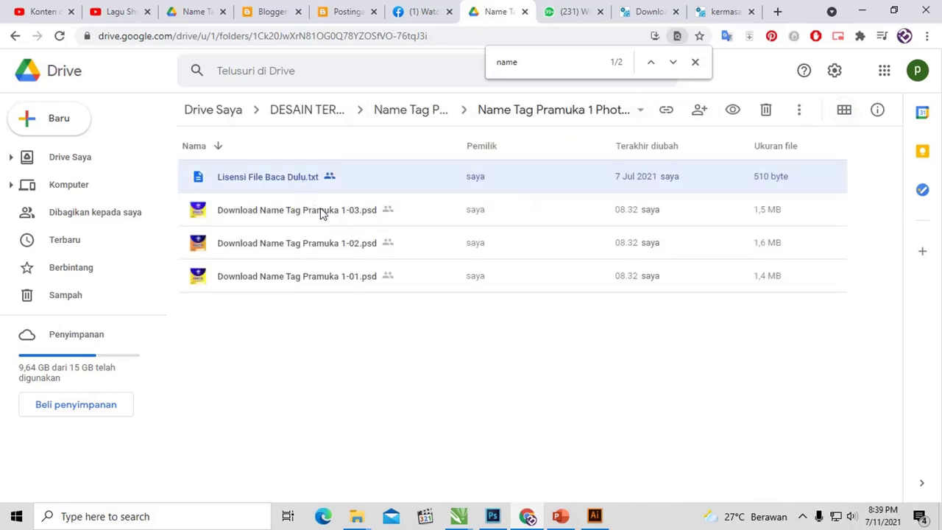